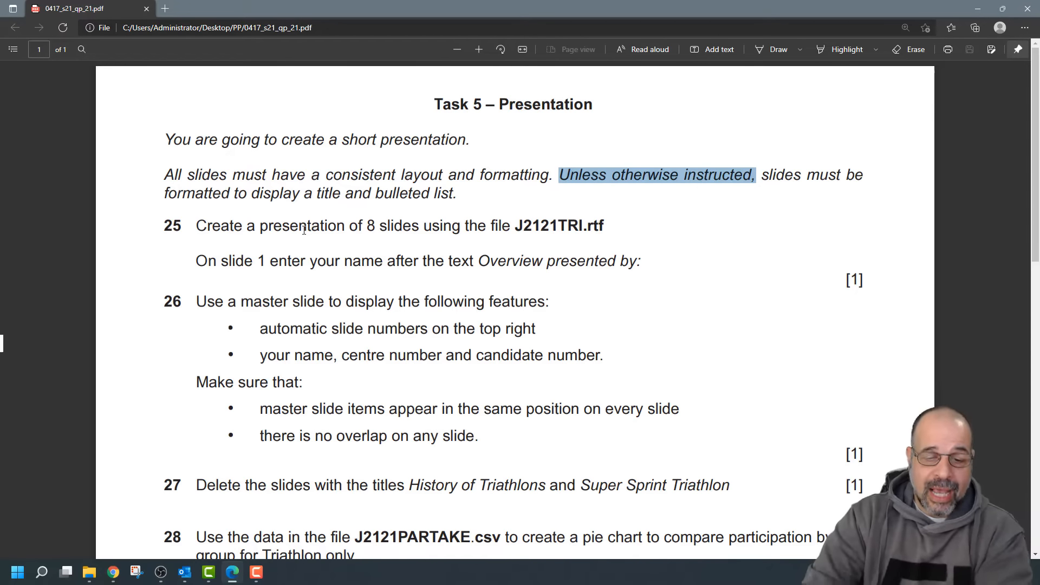
Highlight the outline file name J2121TRI.rtf in question 25 and switch to the PP folder
drag(603, 227, 515, 226)
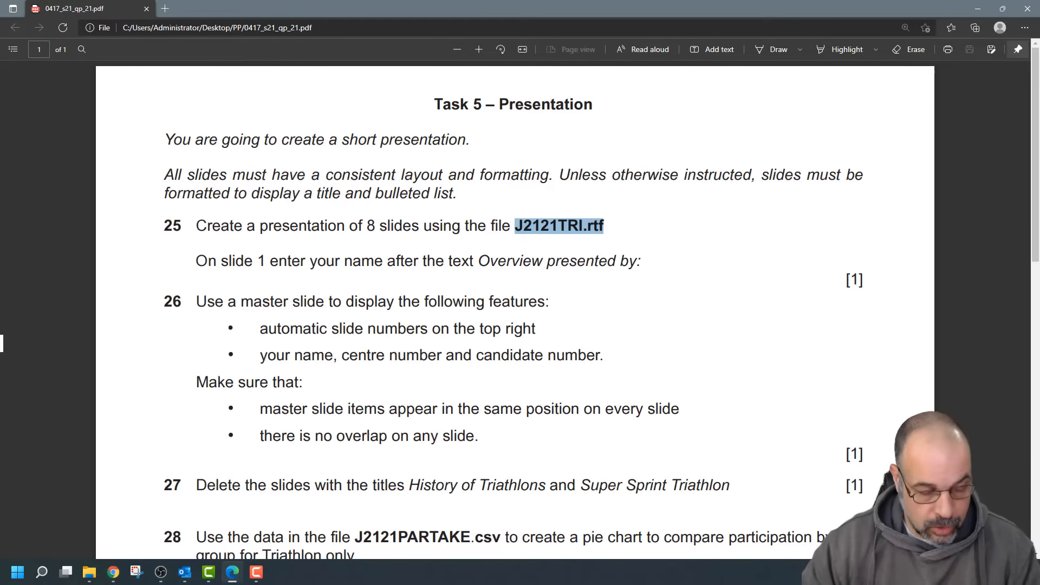
key(alt+Tab)
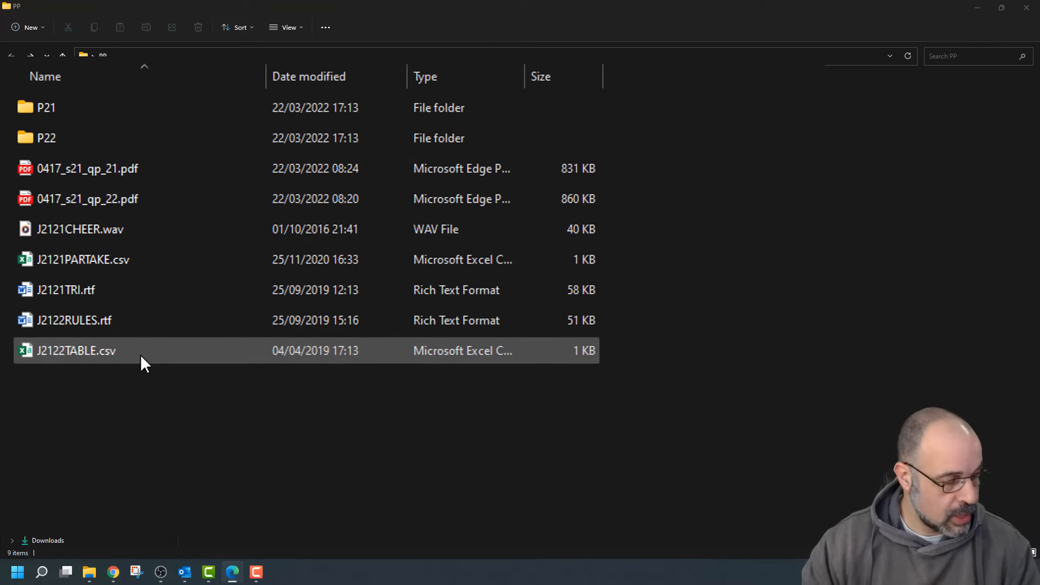
Create a new PowerPoint presentation named with the candidate's initials, centre number and candidate number
right_click(249, 459)
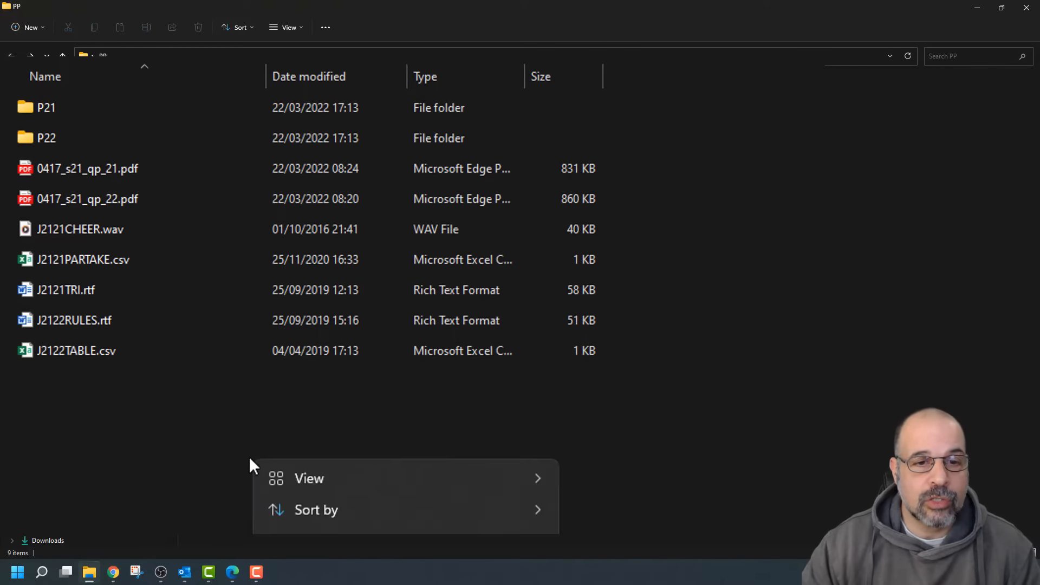
mouse_move(314, 580)
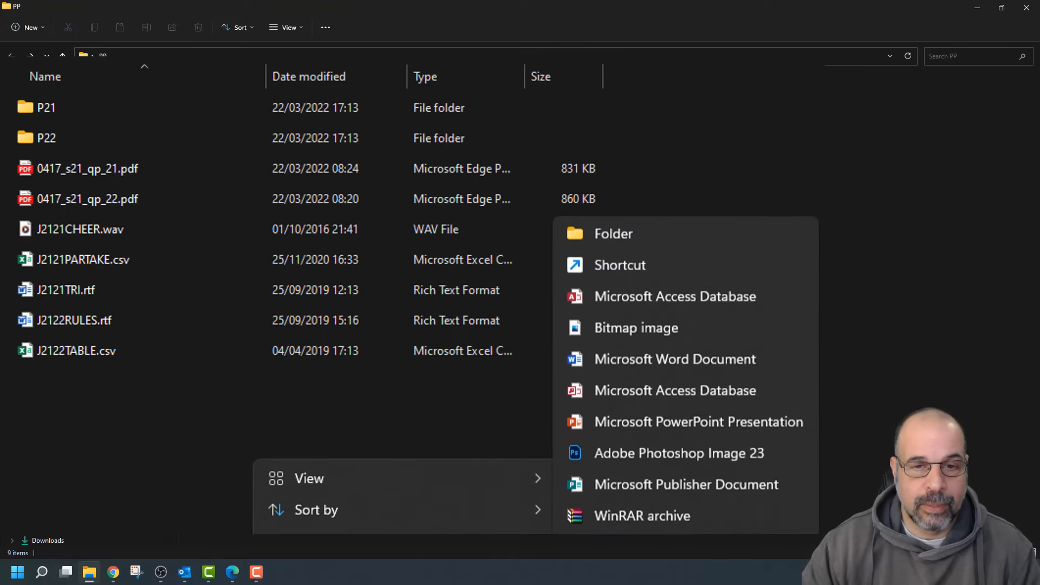
click(665, 427)
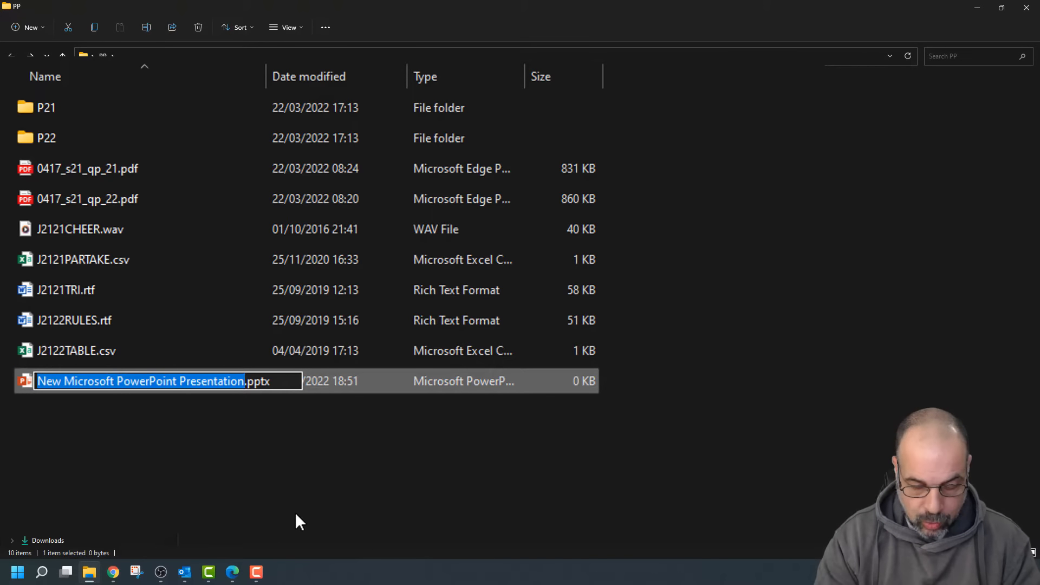
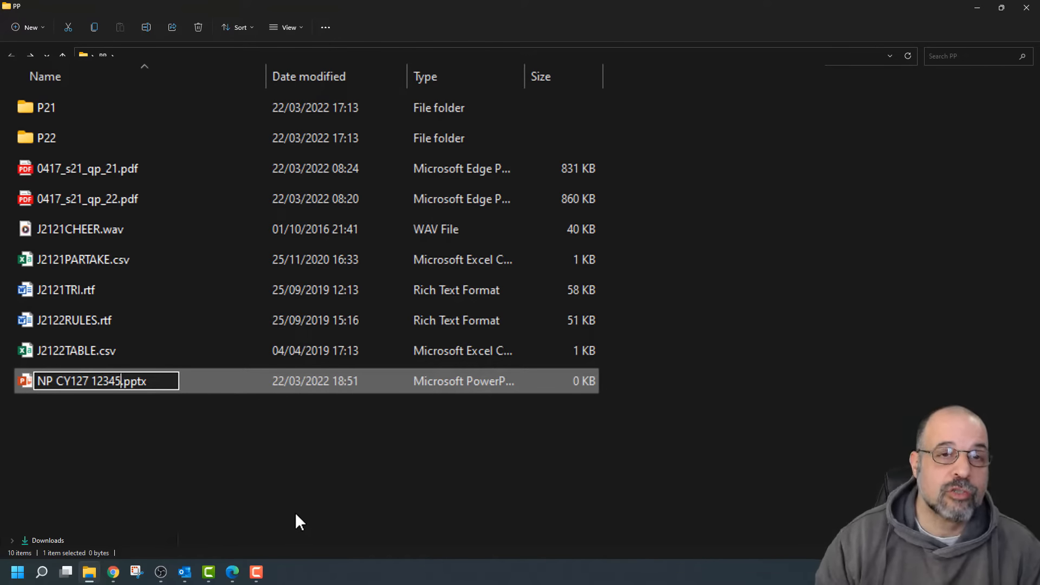
key(Return)
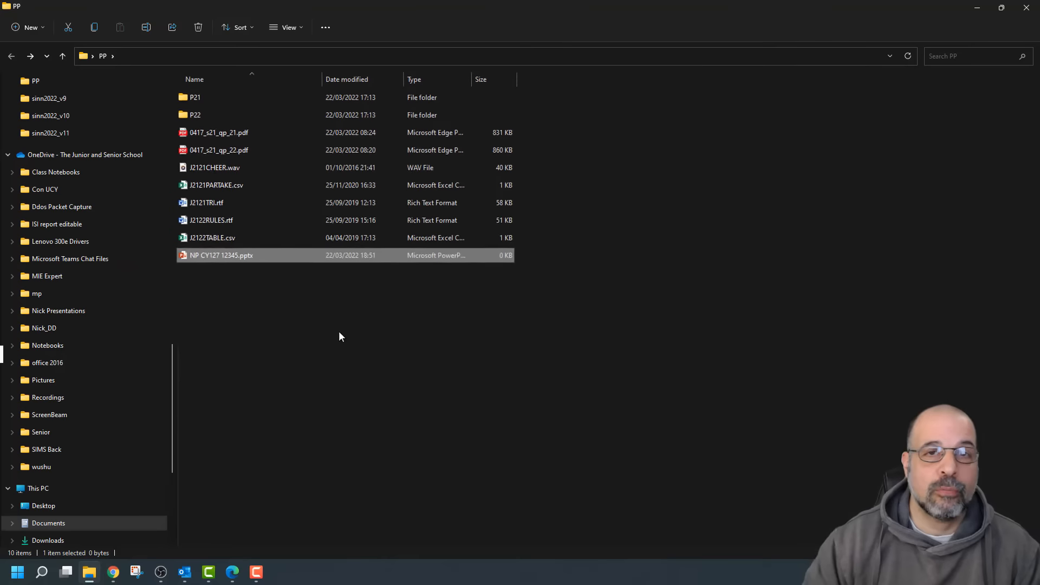
Open the new presentation and highlight J2121TRI.rtf and the 8-slide requirement on the task sheet
double_click(221, 247)
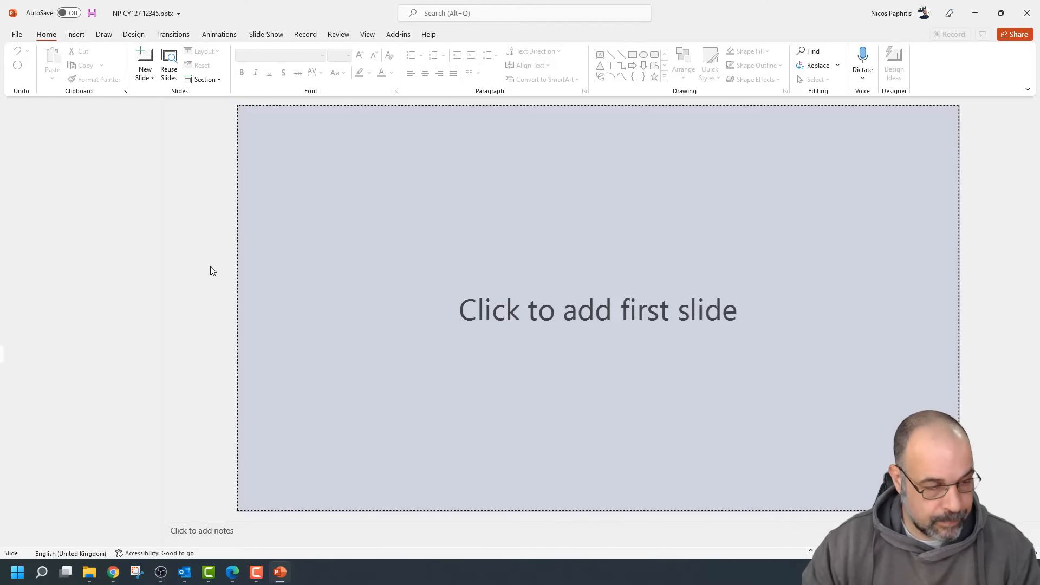
key(alt+Tab)
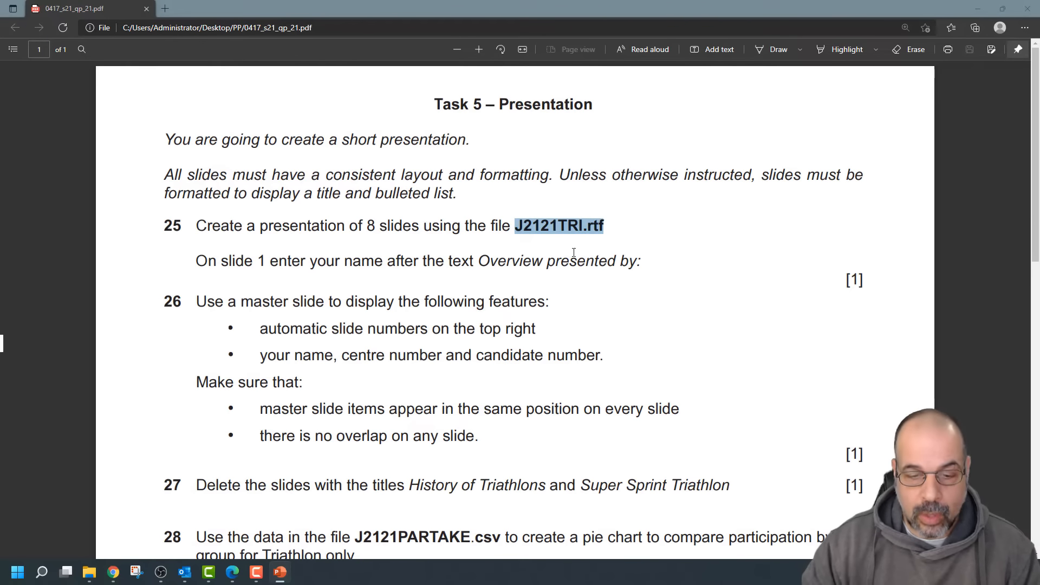
click(509, 229)
drag(504, 227, 598, 226)
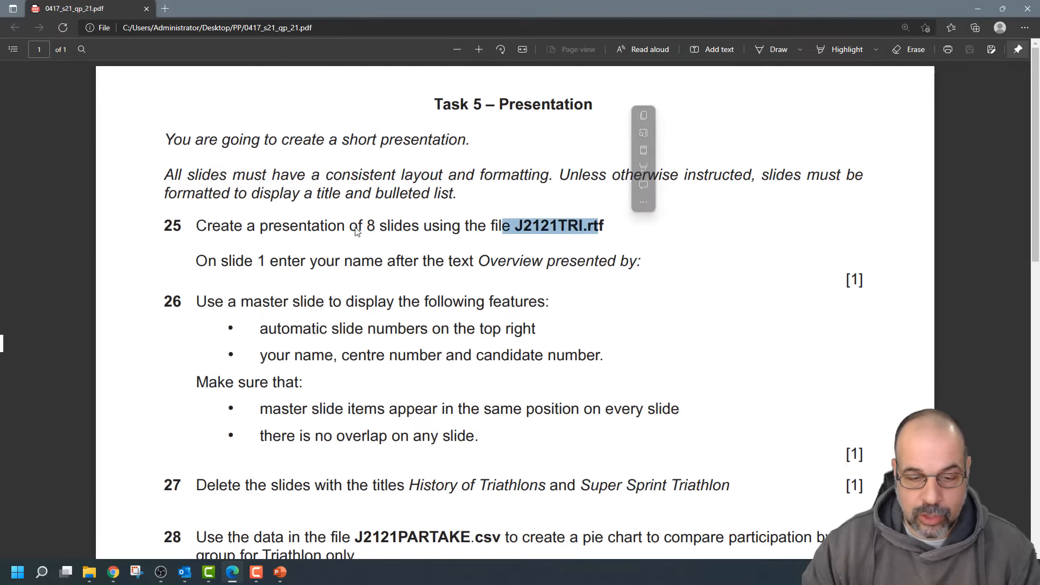
drag(351, 227, 386, 223)
key(alt+Tab)
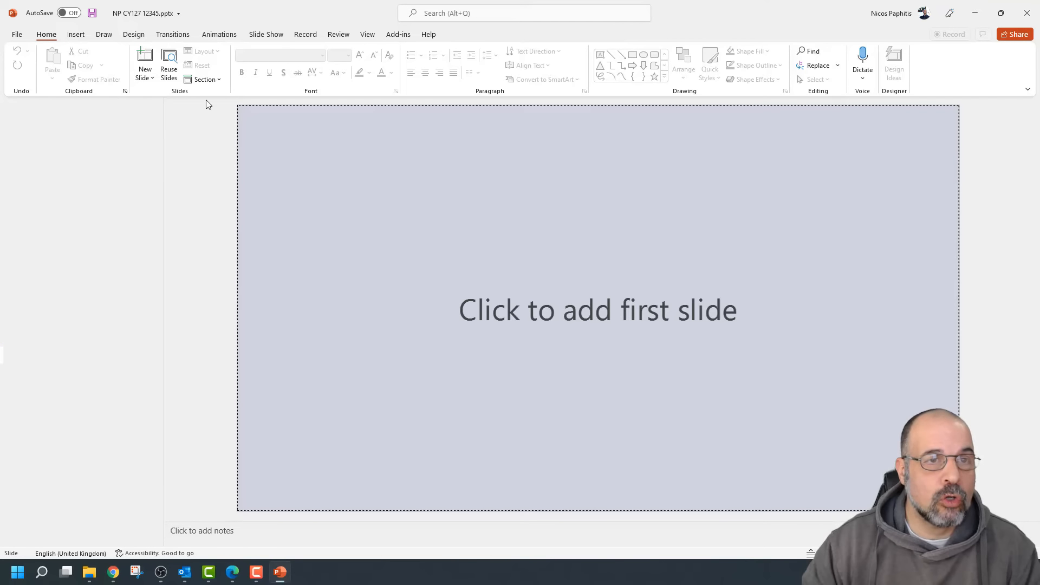
Insert slides from the J2121TRI.rtf outline using New Slide > Slides from Outline
click(144, 77)
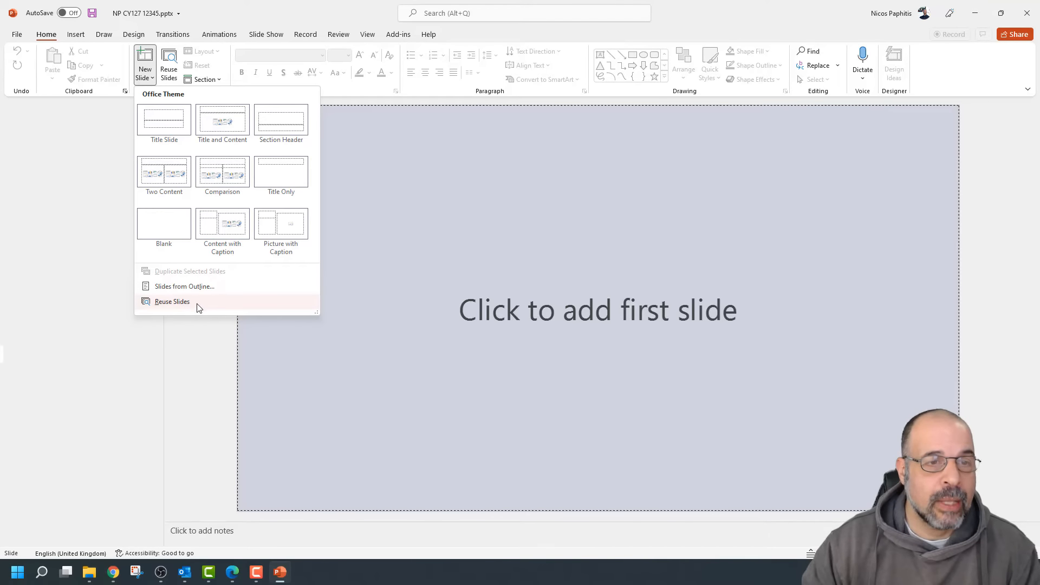
click(196, 287)
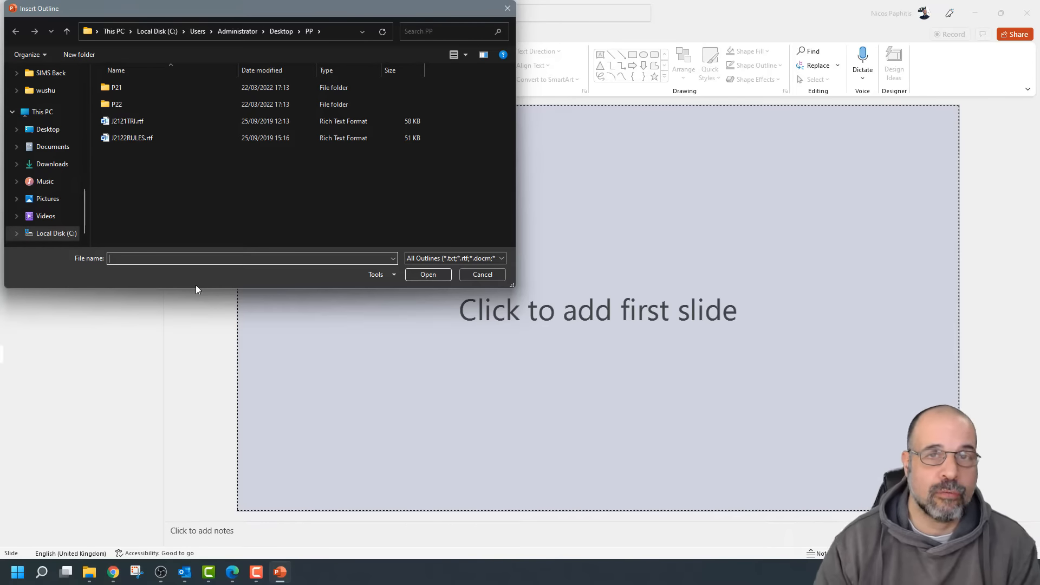
drag(225, 17, 472, 151)
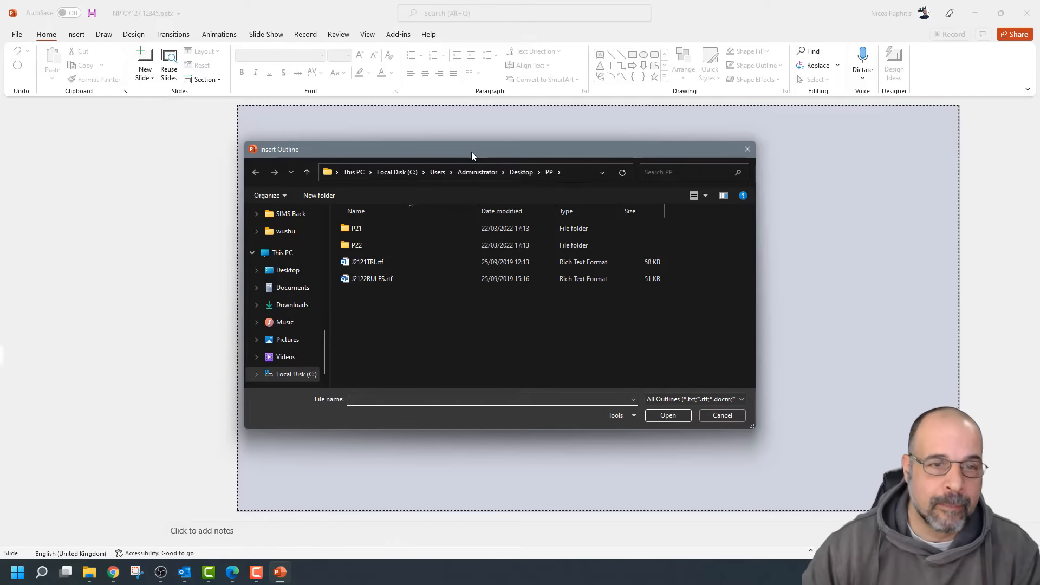
double_click(379, 262)
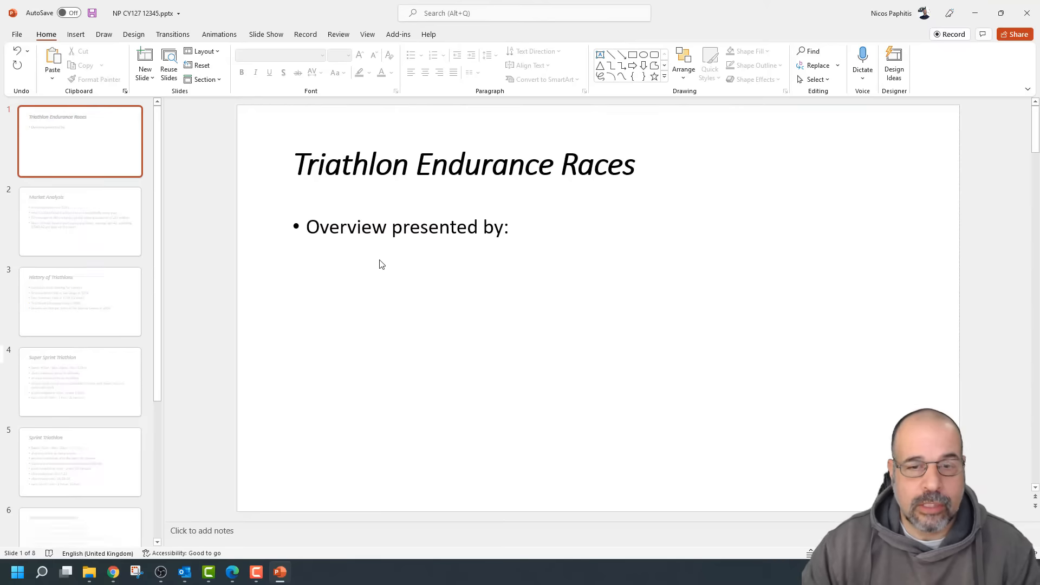
Scroll through the slide thumbnails to check all eight imported slides
scroll(75, 225, down, 4)
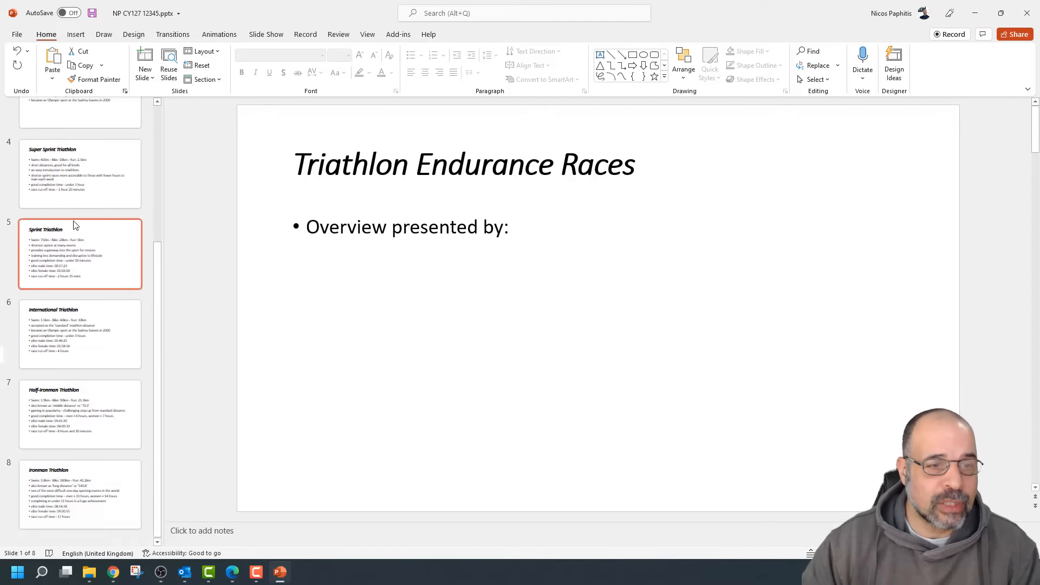
scroll(75, 226, up, 4)
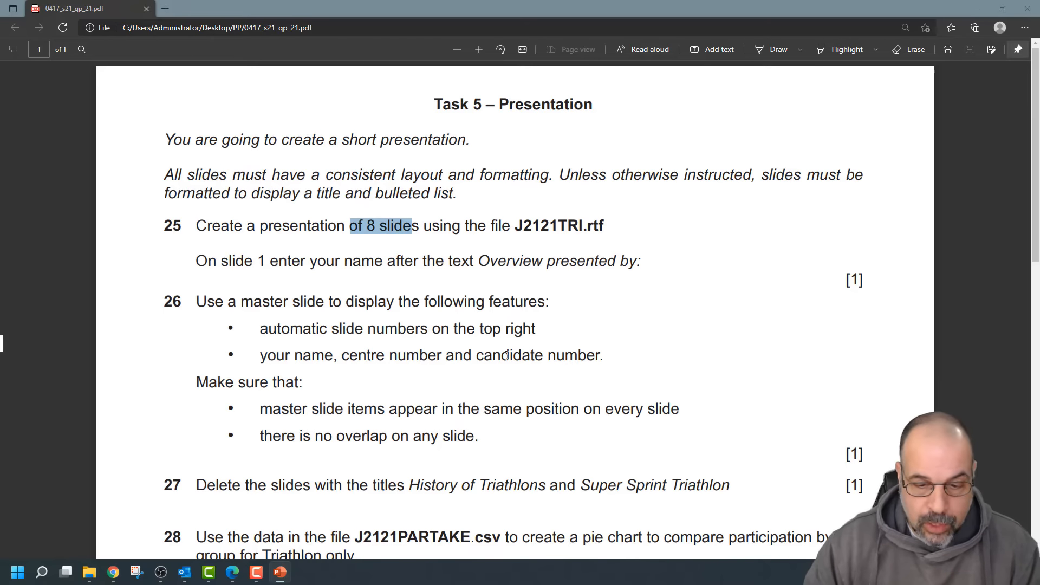
Type the presenter's full name after 'Overview presented by:' on slide 1, correcting the surname typo
drag(209, 262, 534, 265)
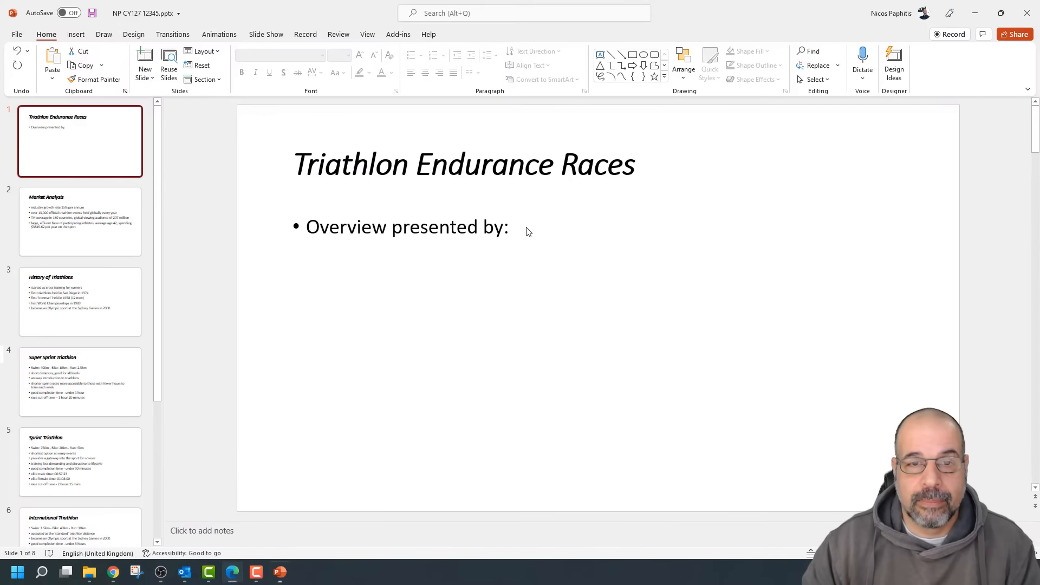
click(529, 233)
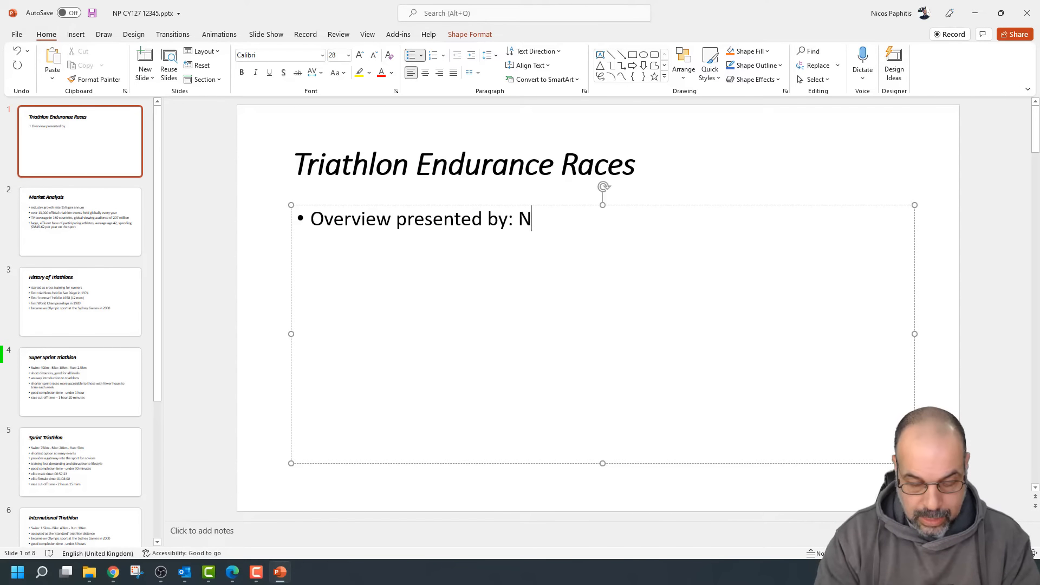
key(BackSpace)
key(BackSpace)
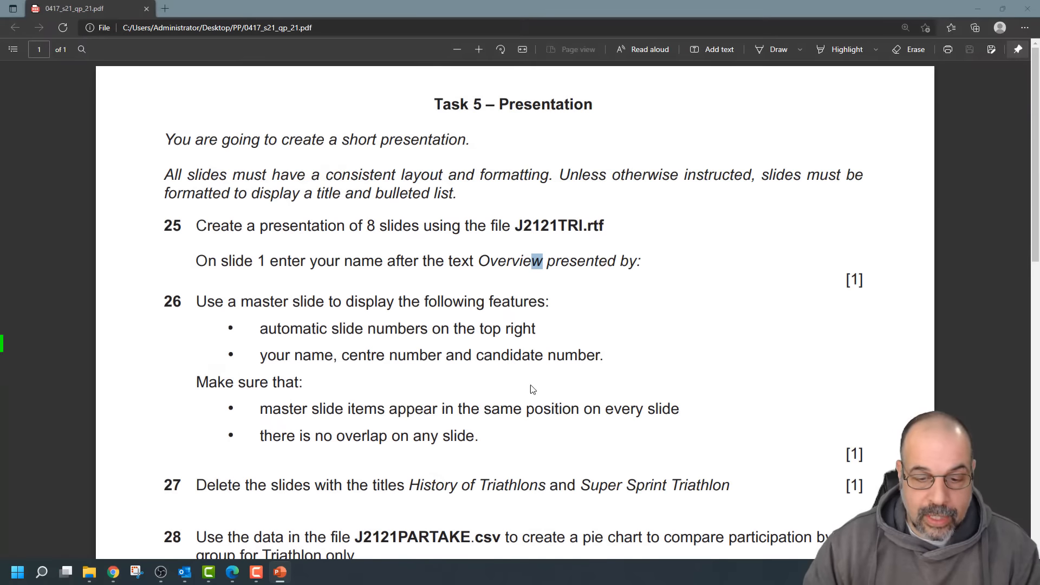
Highlight question 26's master slide and centre/candidate number requirements, then return to PowerPoint
scroll(412, 303, down, 2)
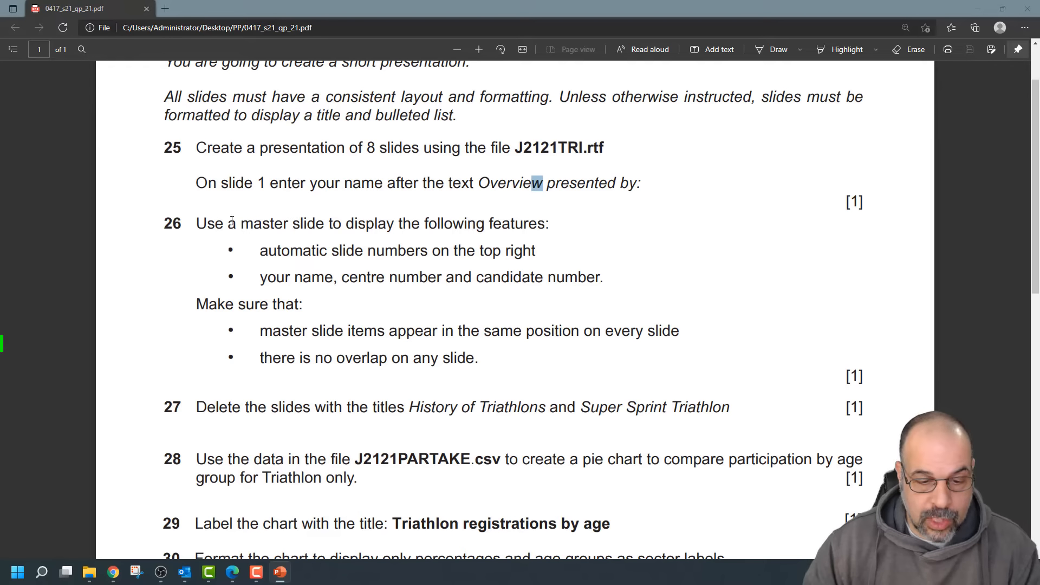
drag(198, 223, 578, 277)
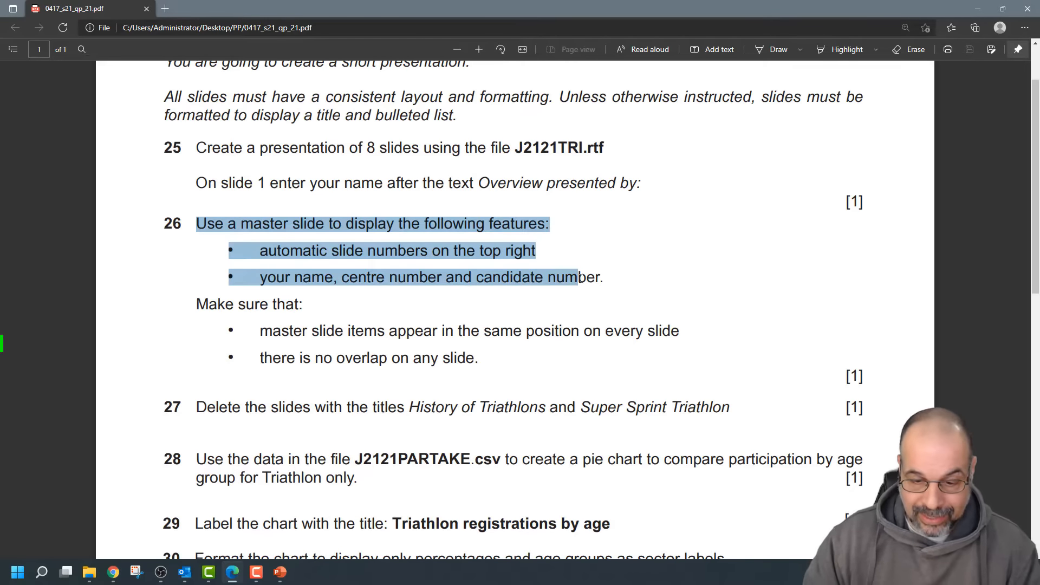
drag(606, 276, 367, 283)
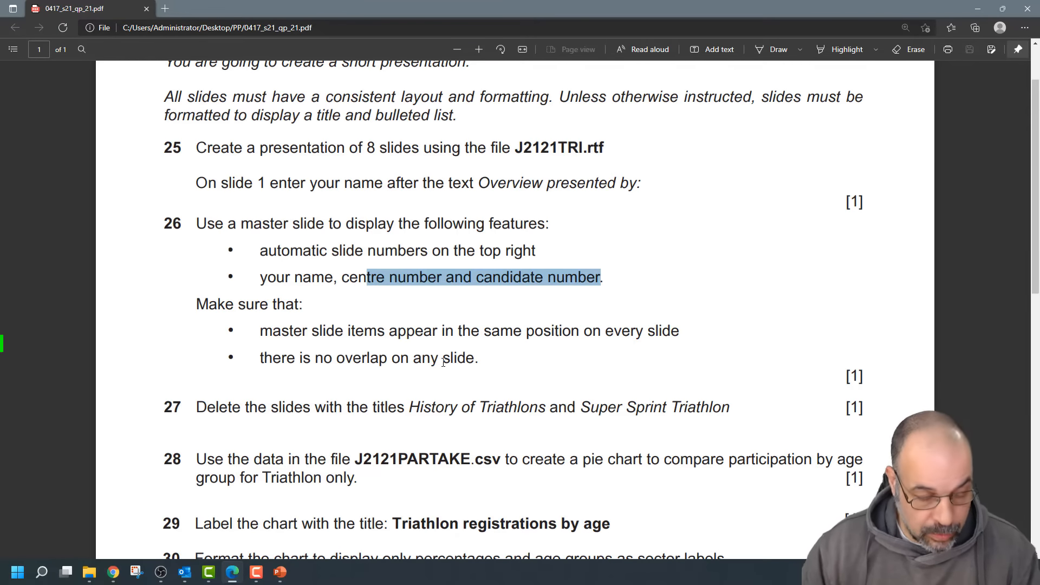
key(alt+Tab)
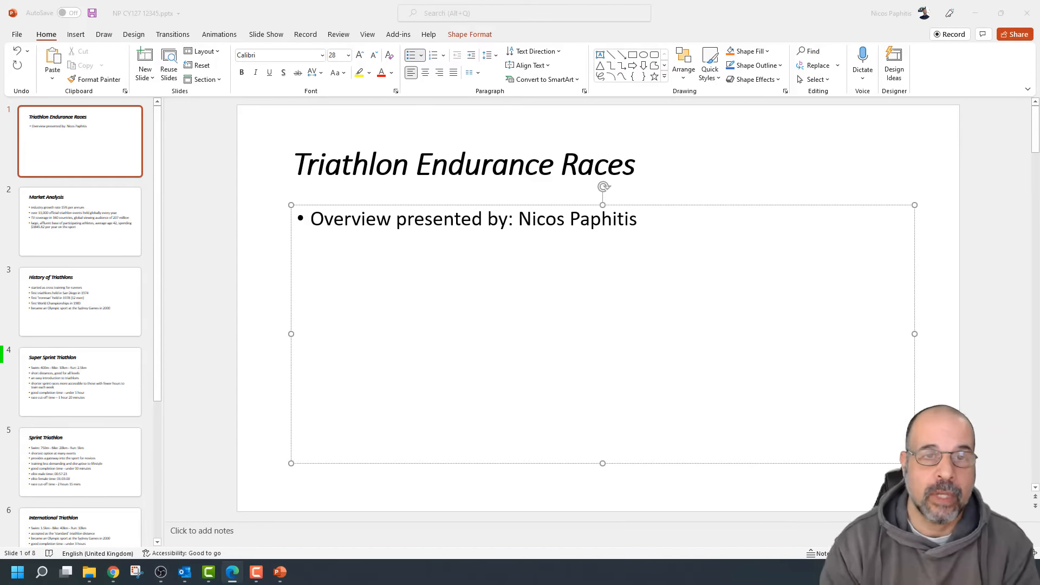
Apply the Two Content layout to slide 2, Market Analysis
click(205, 51)
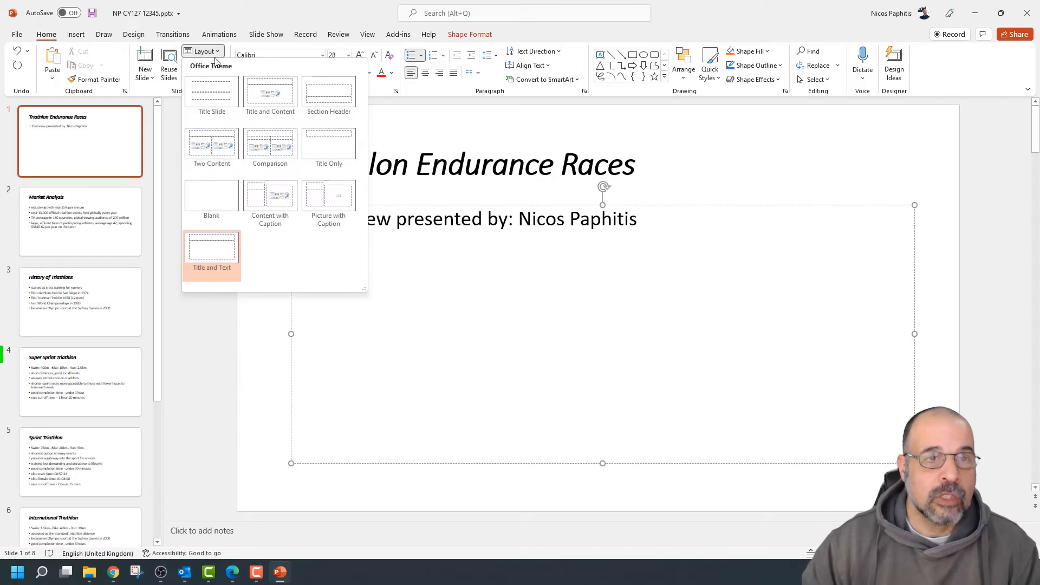
key(Escape)
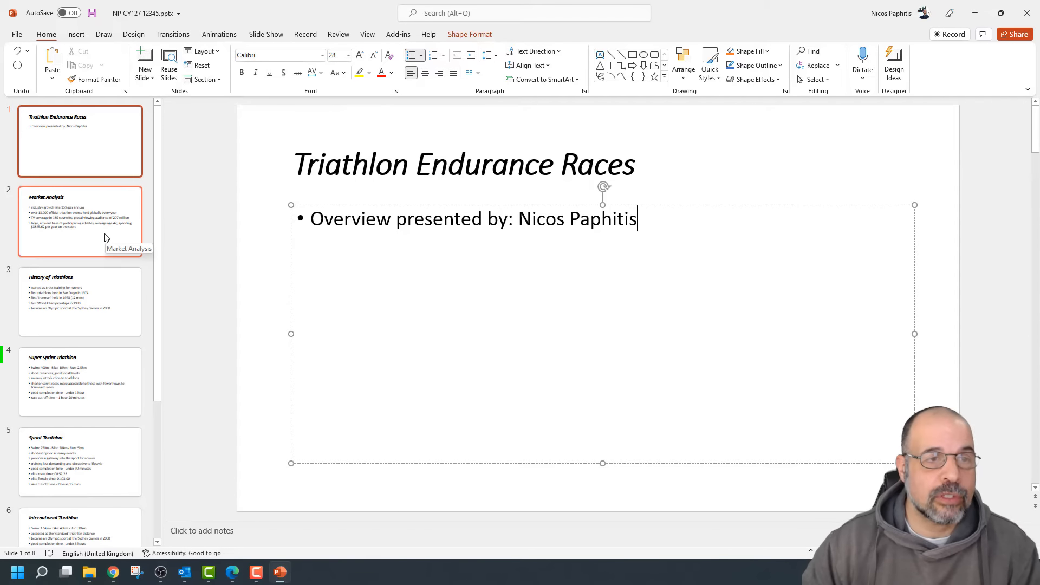
click(103, 237)
click(217, 53)
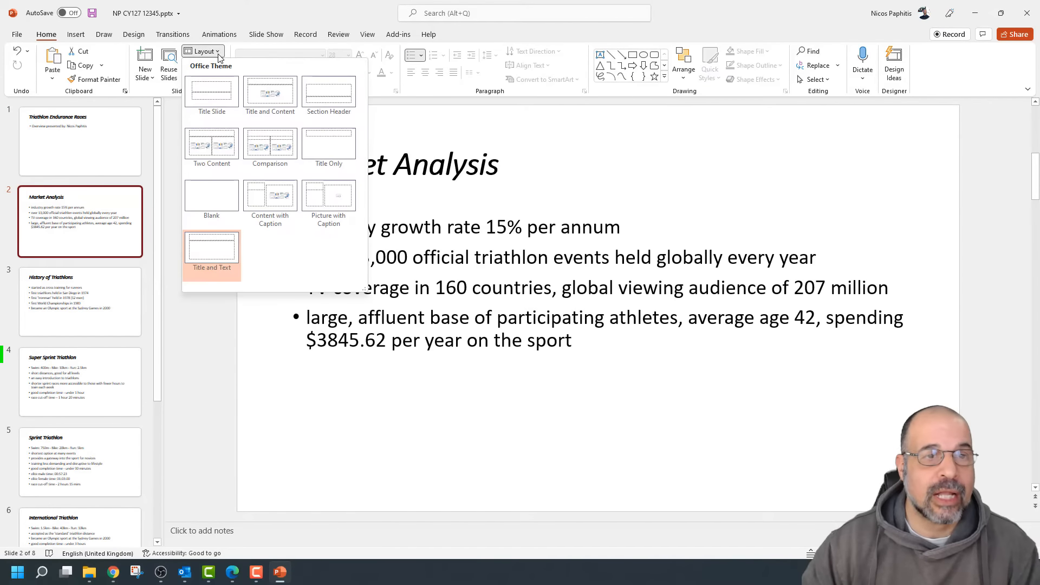
click(225, 155)
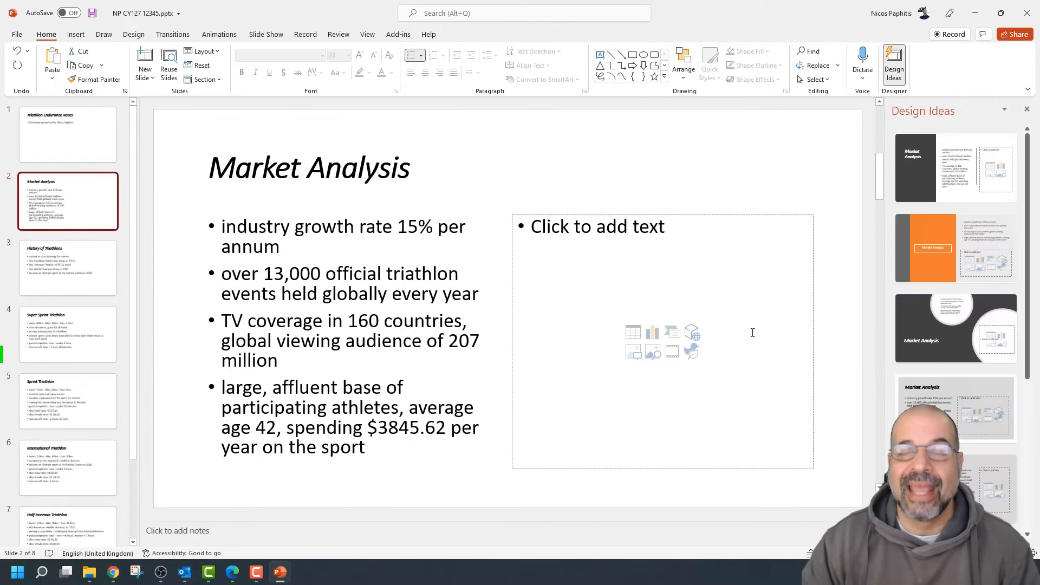
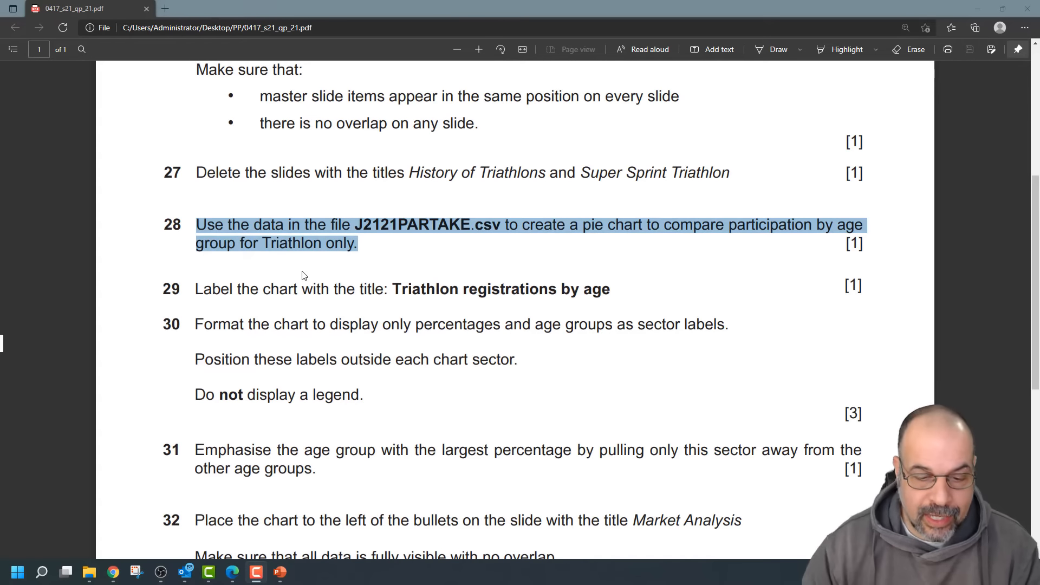
Highlight the data file name, 'pie chart' and 'by age group for Triathlon' in question 28
click(382, 241)
drag(357, 224, 501, 227)
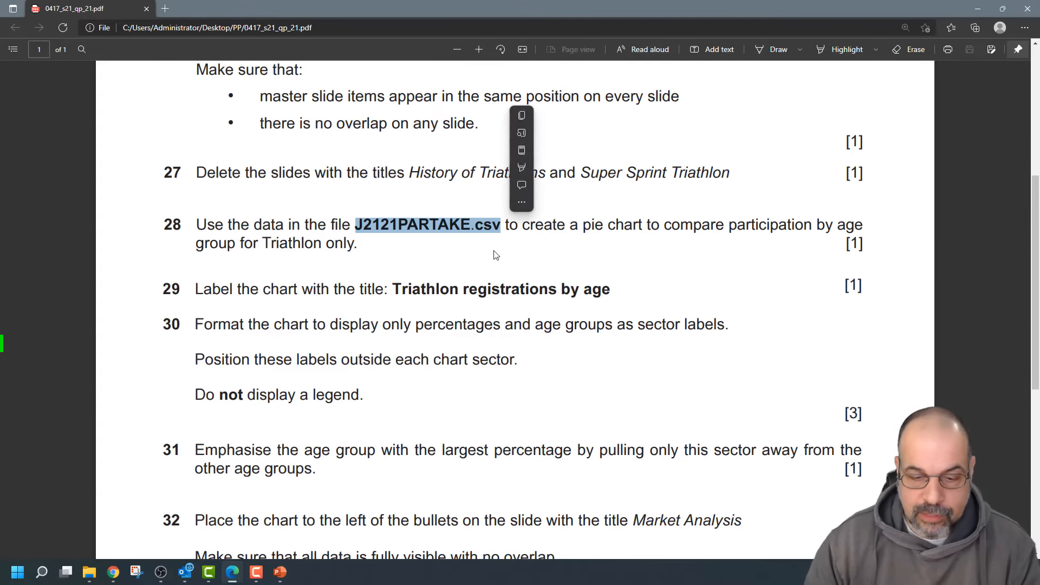
click(588, 226)
drag(587, 224, 644, 227)
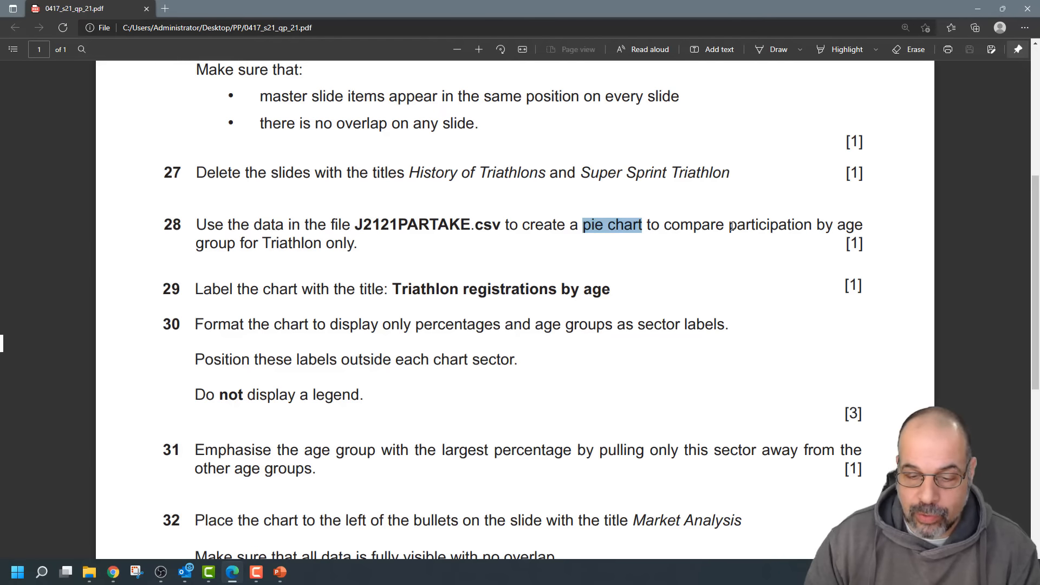
drag(818, 226, 761, 245)
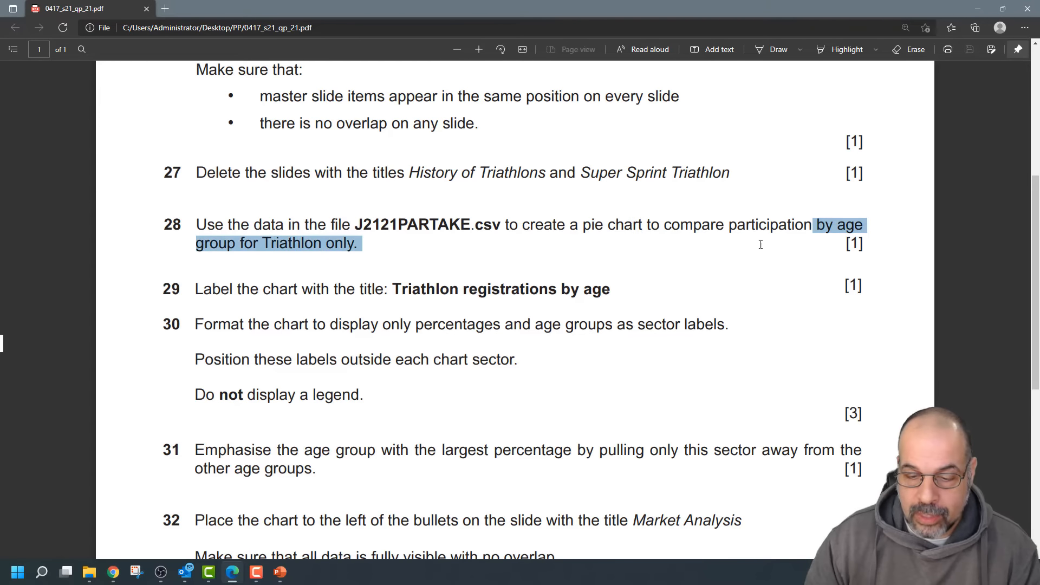
drag(358, 244, 322, 251)
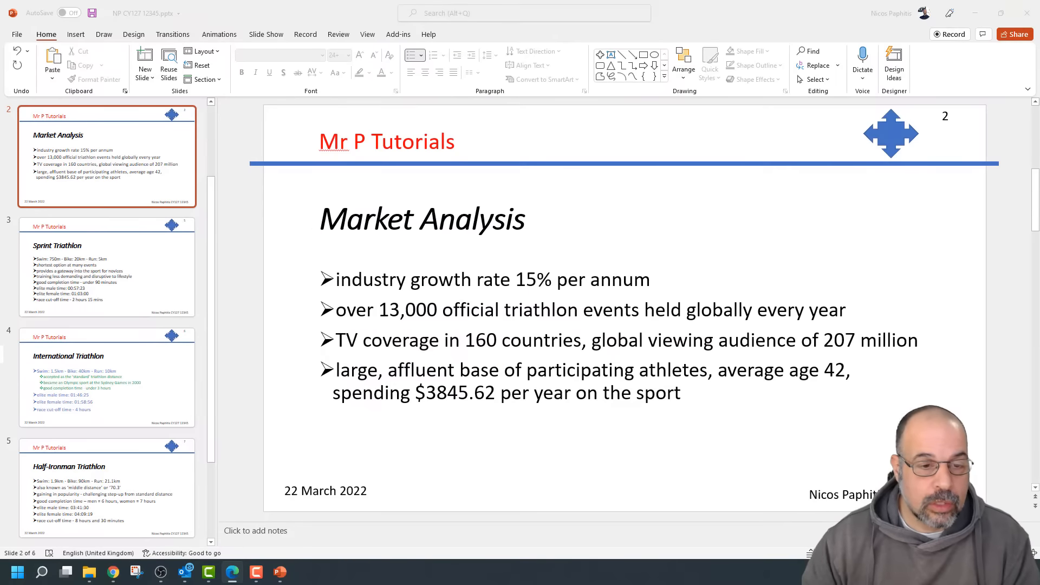
Open J2121PARTAKE.csv from the PP folder in Excel
click(90, 572)
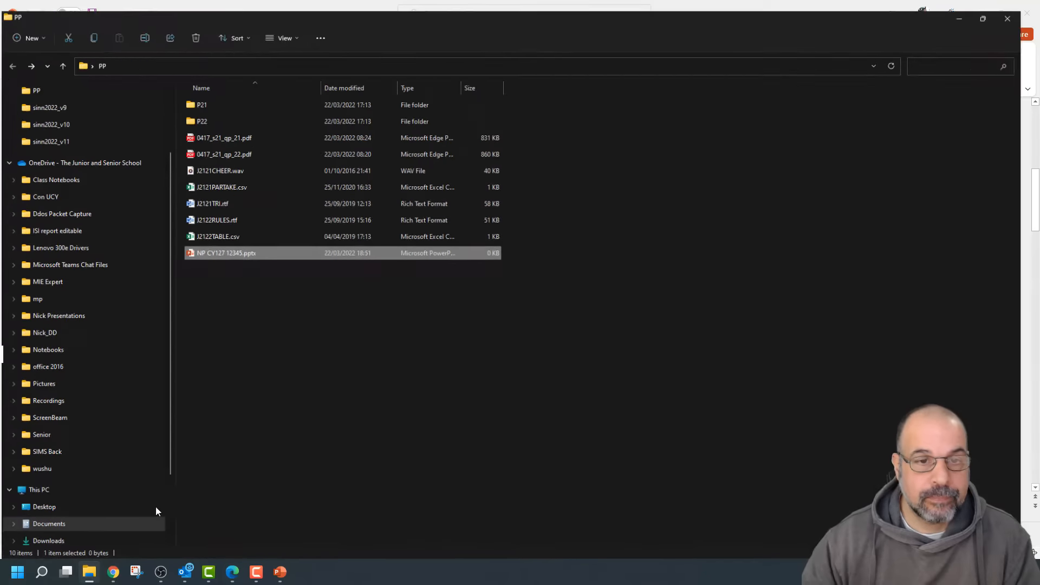
click(223, 181)
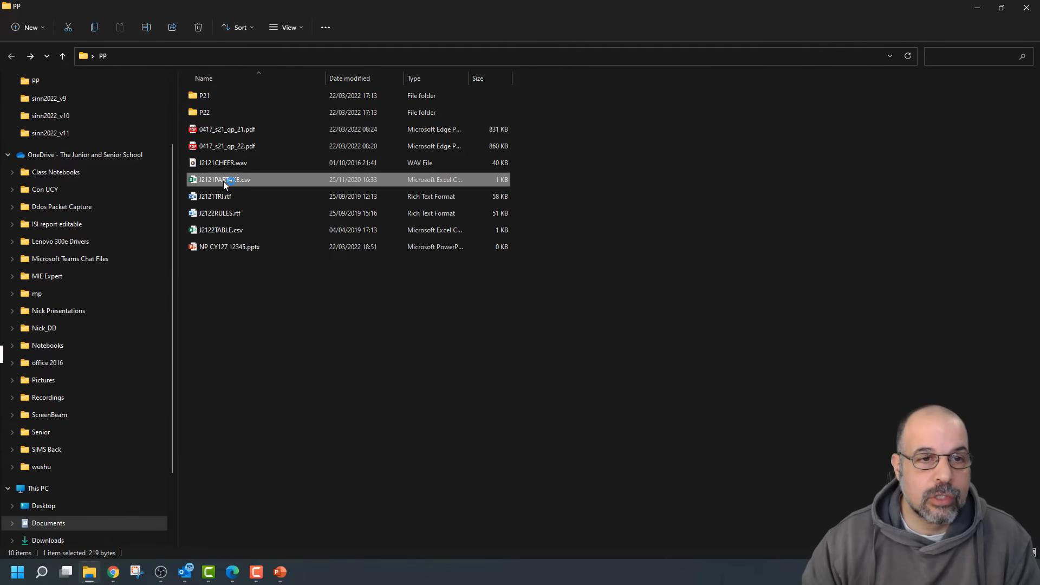
double_click(224, 181)
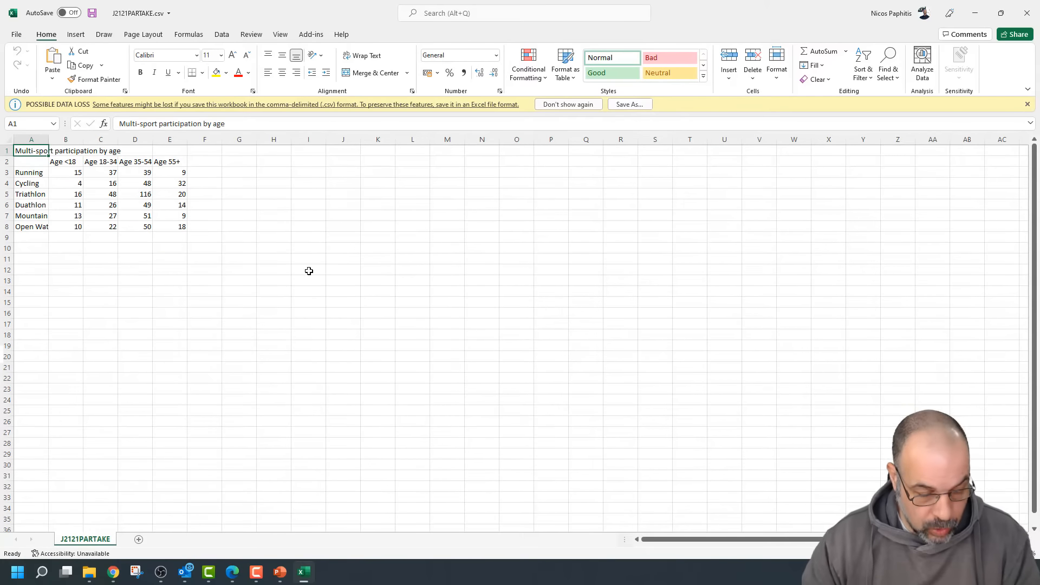
Dismiss the data-loss warning and AutoFit columns A to F
scroll(327, 279, up, 7)
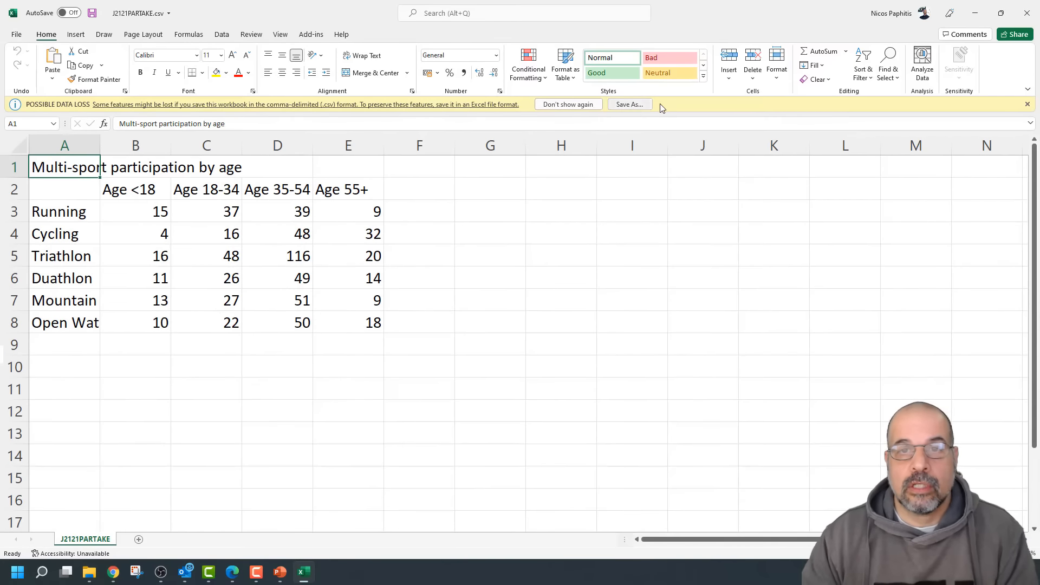
click(587, 105)
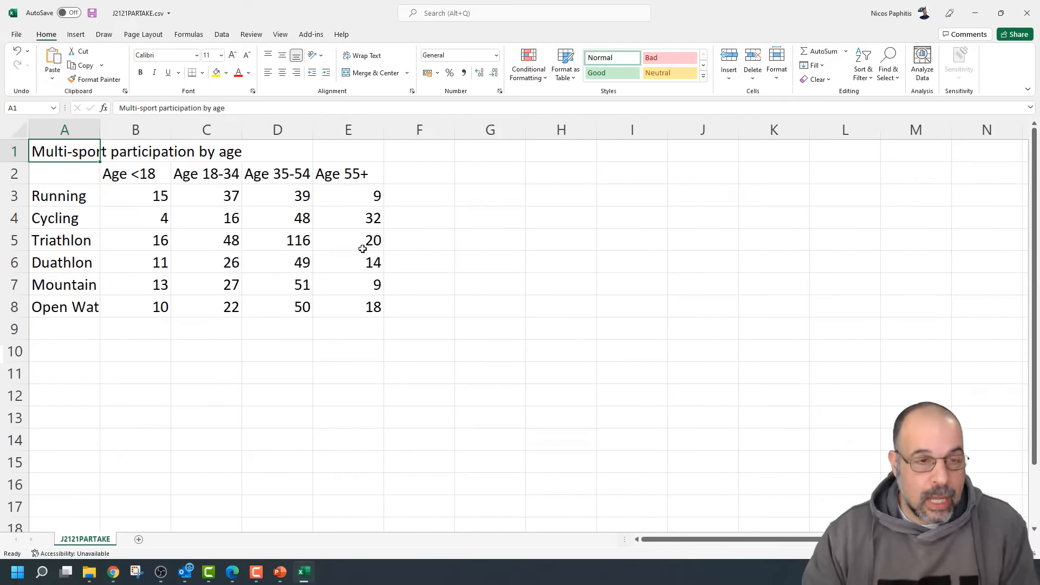
drag(63, 129, 384, 118)
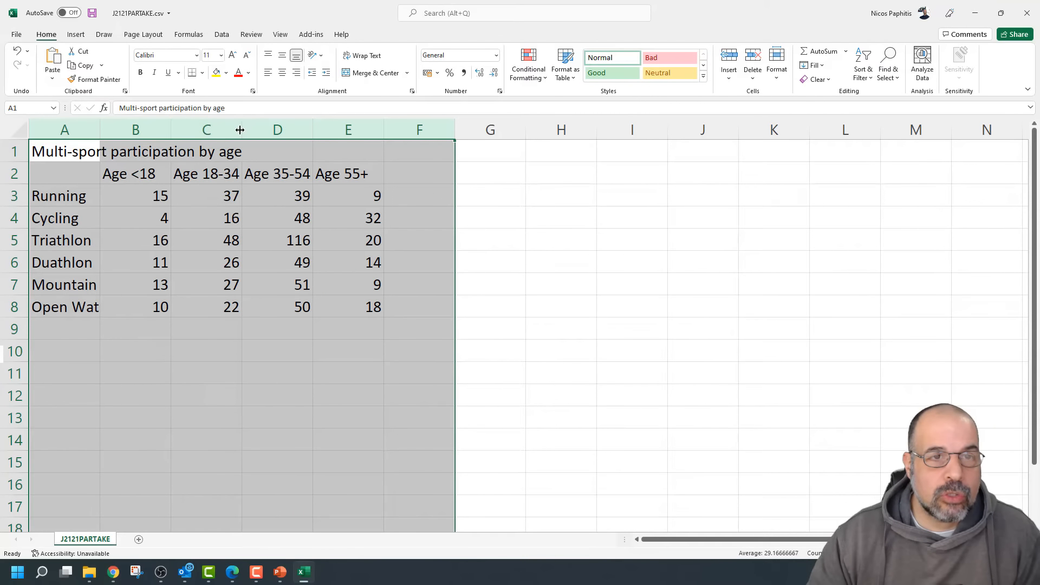
double_click(241, 130)
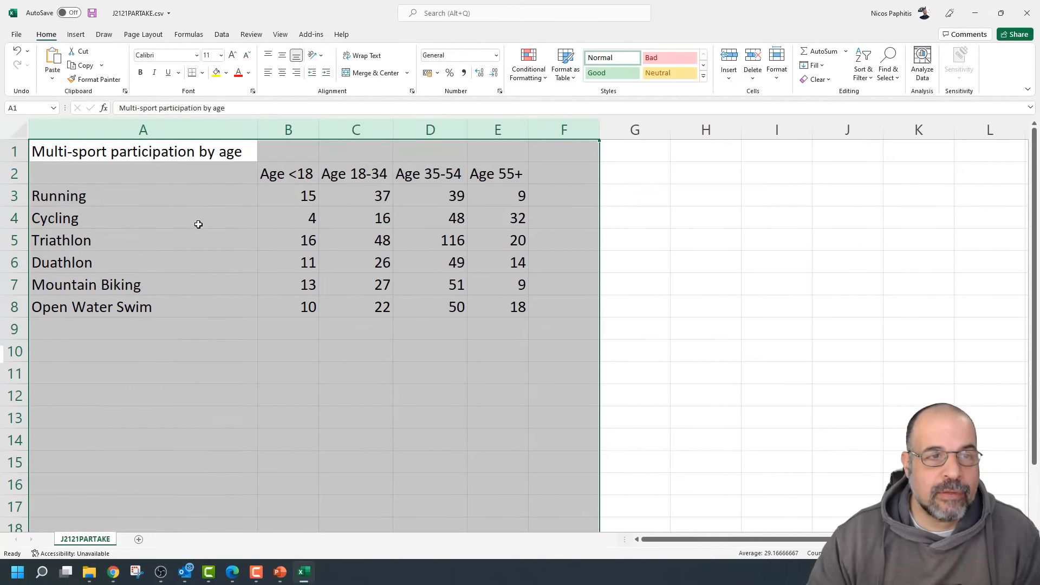
click(421, 369)
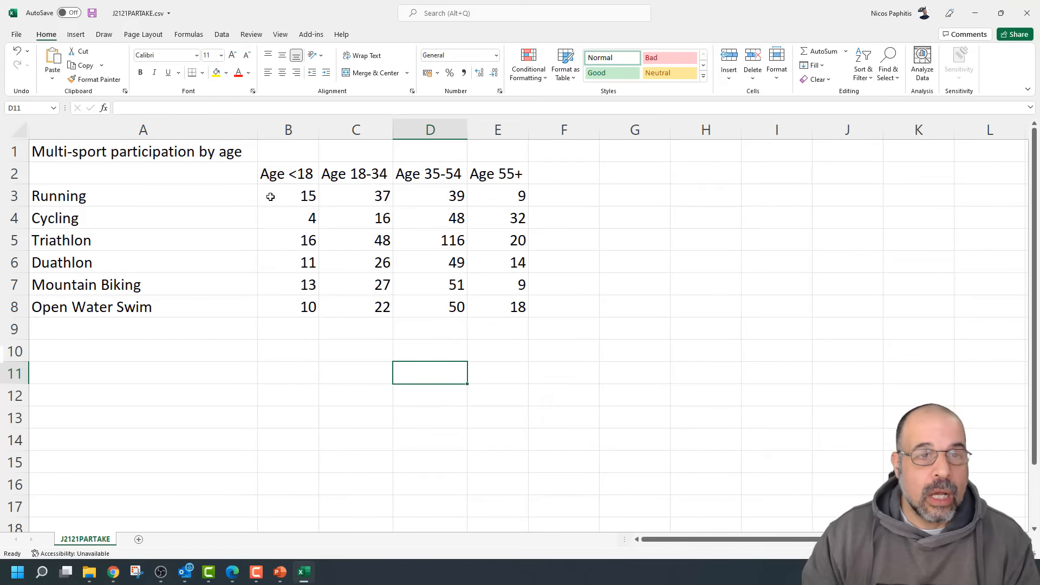
Review the table: age headings in row 2, sport names, numbers B3:E8 and empty A2
click(273, 180)
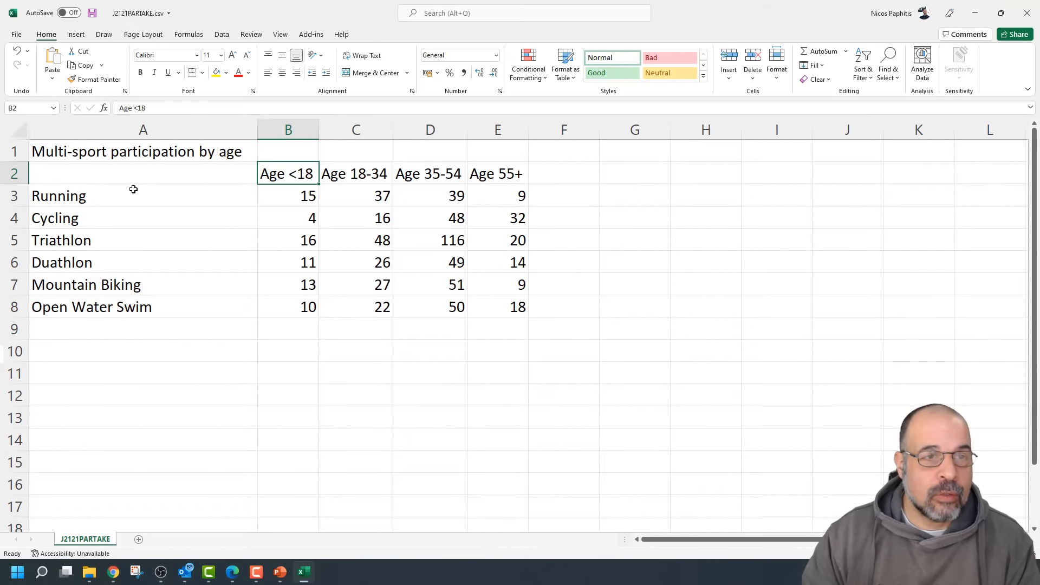
click(76, 149)
click(277, 172)
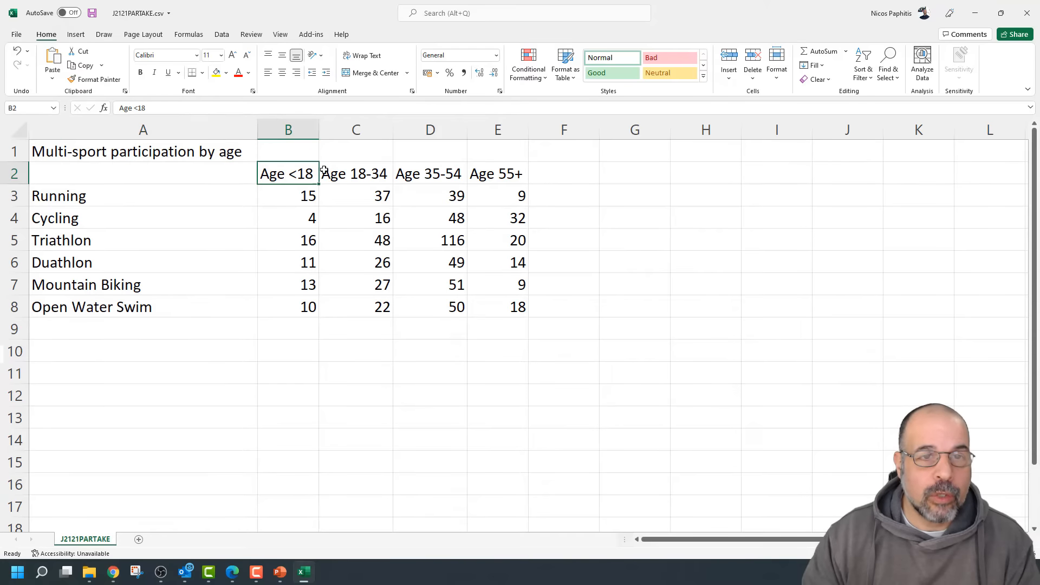
drag(324, 172, 498, 174)
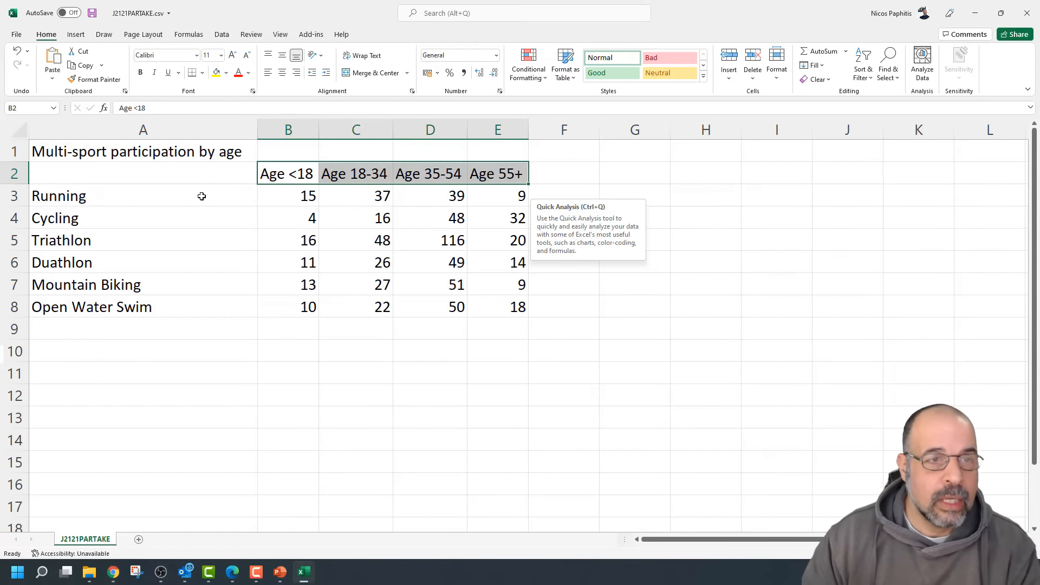
drag(201, 196, 181, 304)
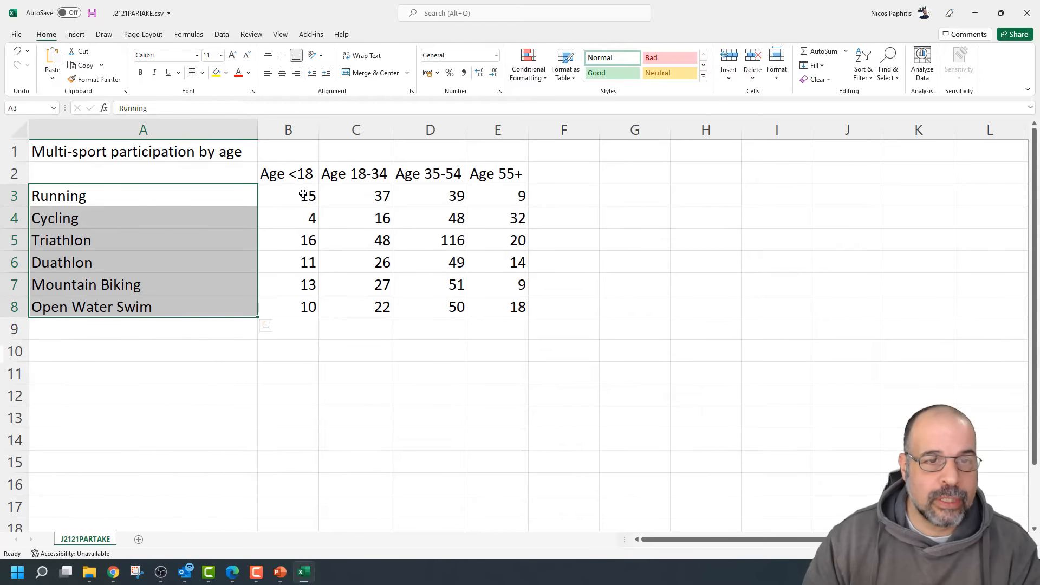
mouse_move(303, 195)
mouse_down()
mouse_move(411, 279)
mouse_move(504, 304)
mouse_up()
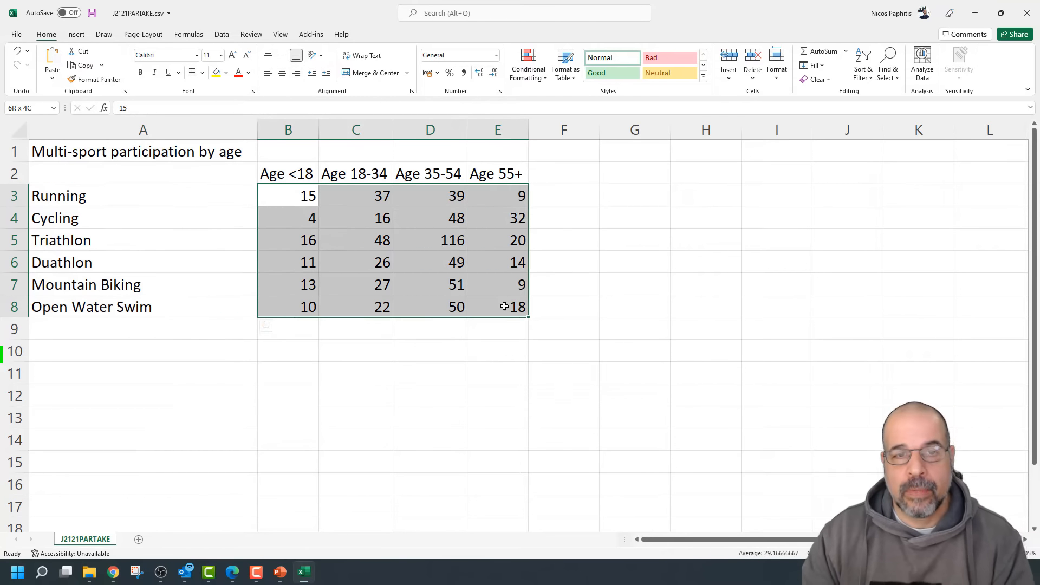
click(184, 176)
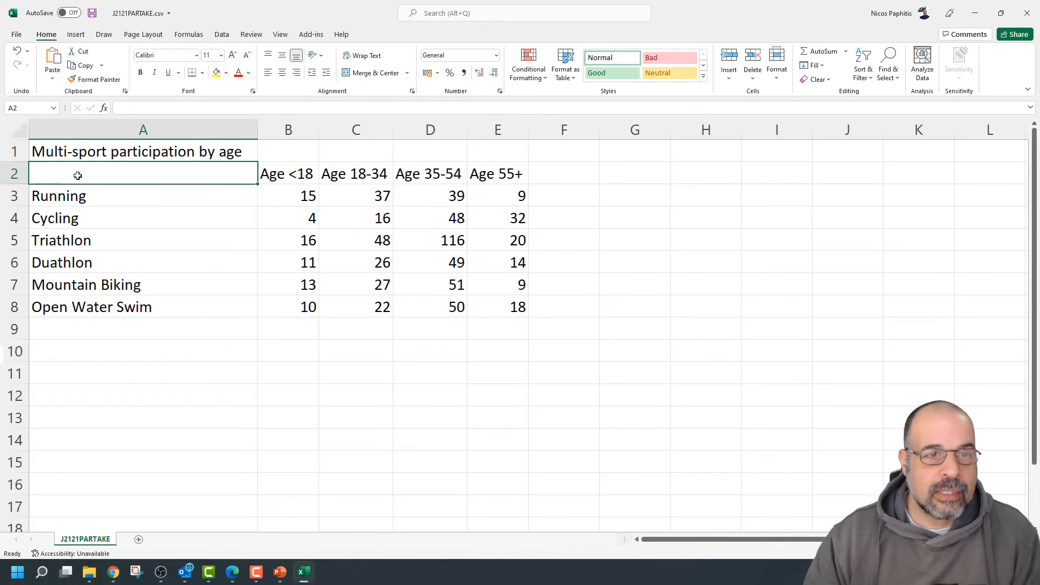
drag(137, 190, 127, 308)
drag(277, 172, 504, 166)
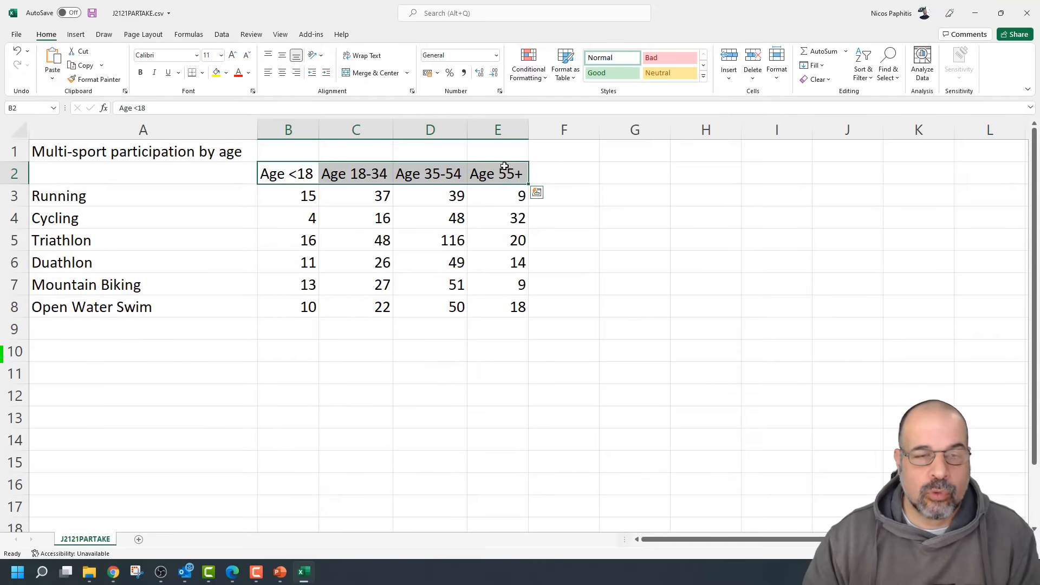
click(609, 237)
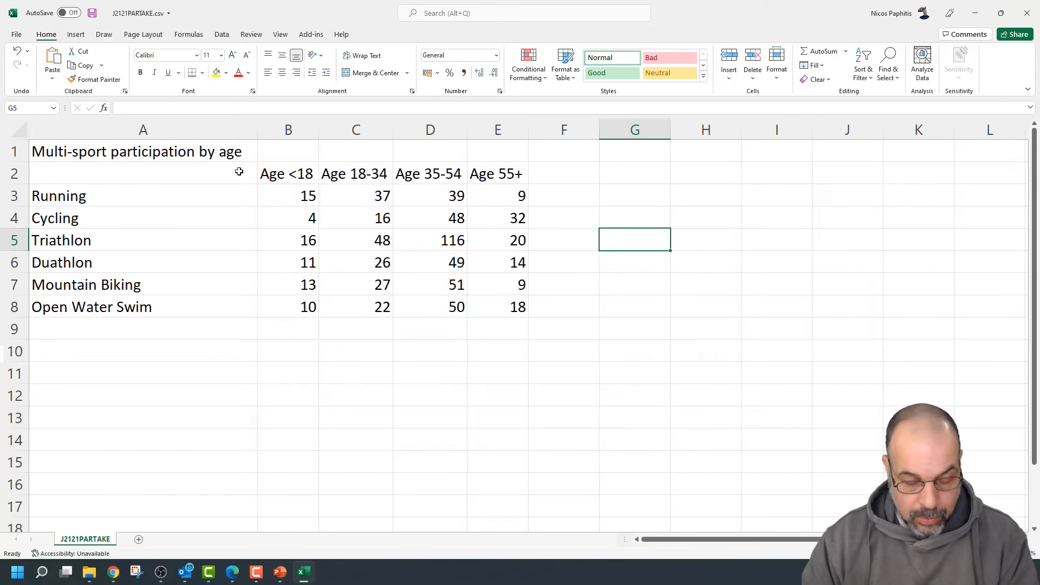
click(297, 174)
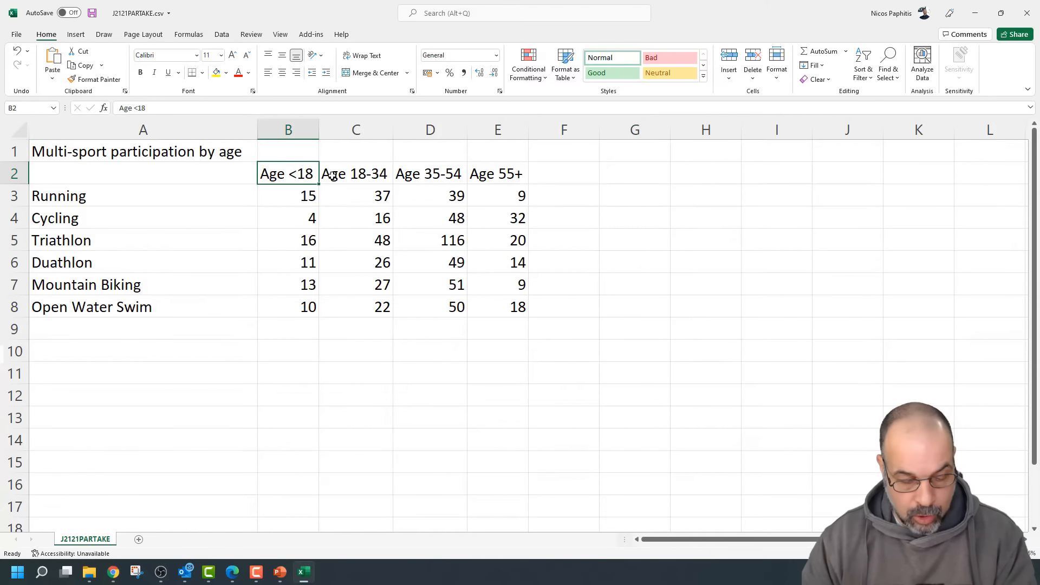
text(18)
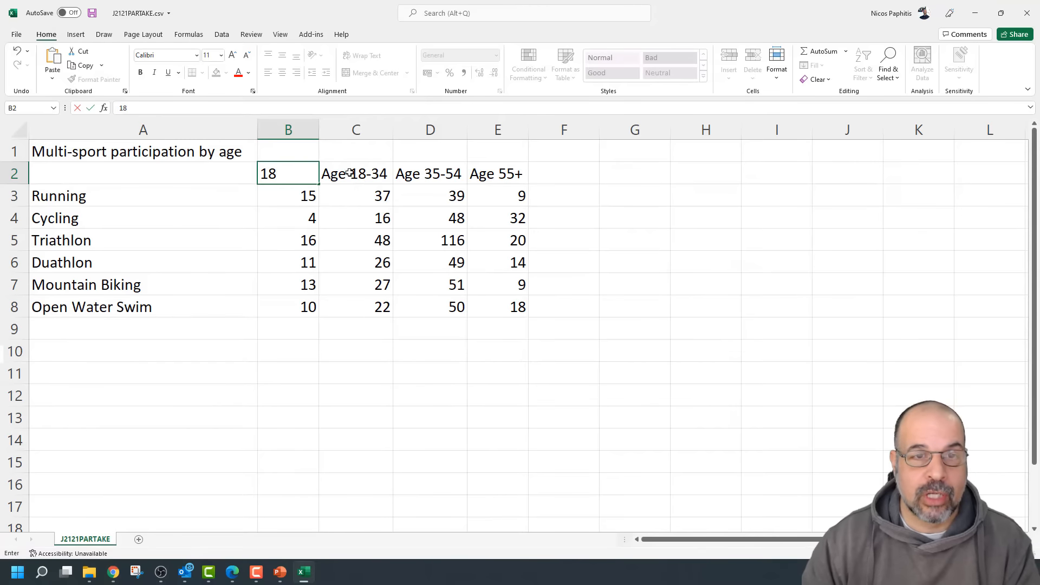
click(355, 173)
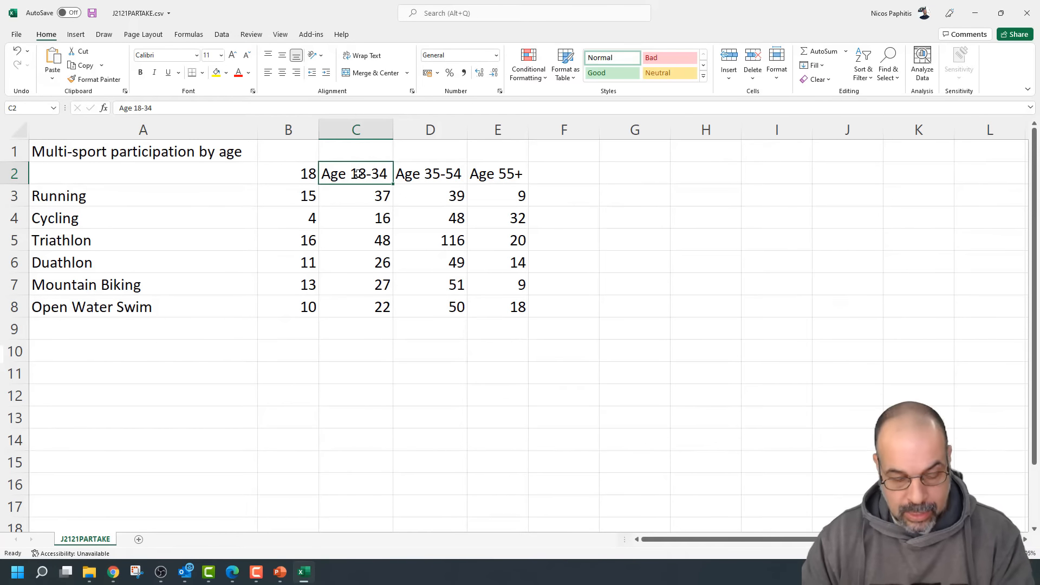
text(34)
click(429, 174)
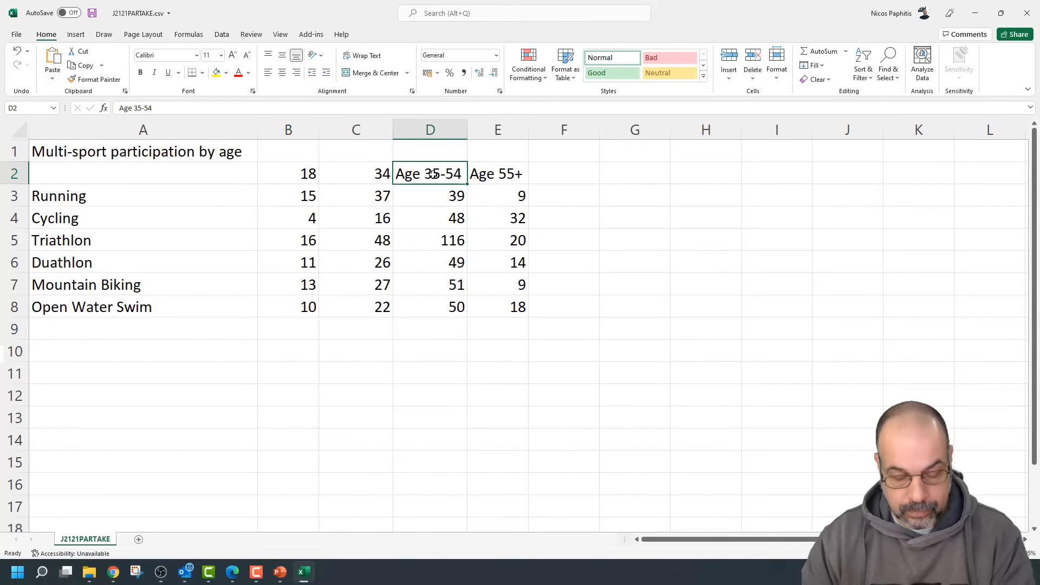
text(55)
click(503, 179)
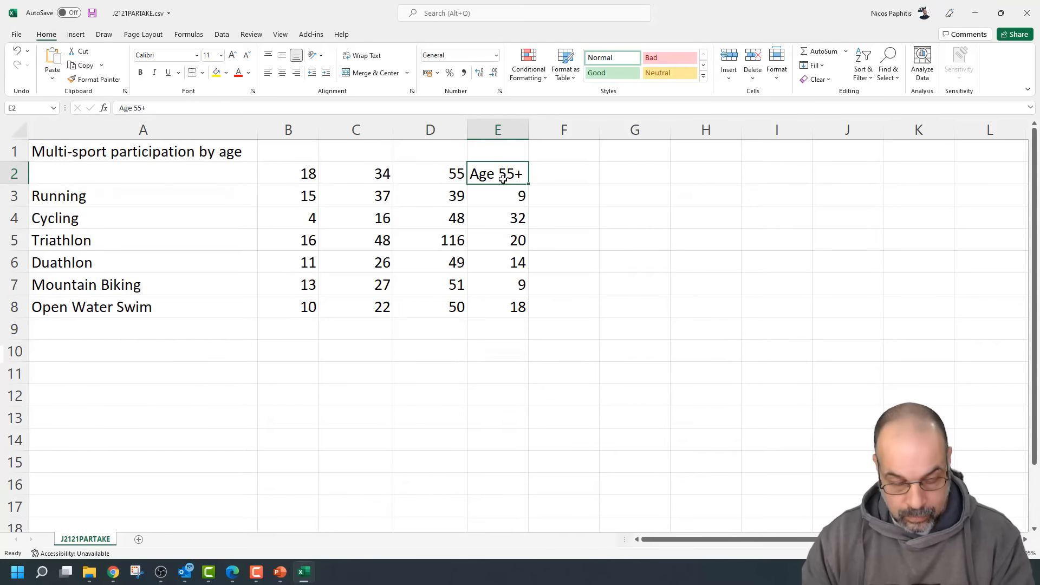
text(67)
click(582, 211)
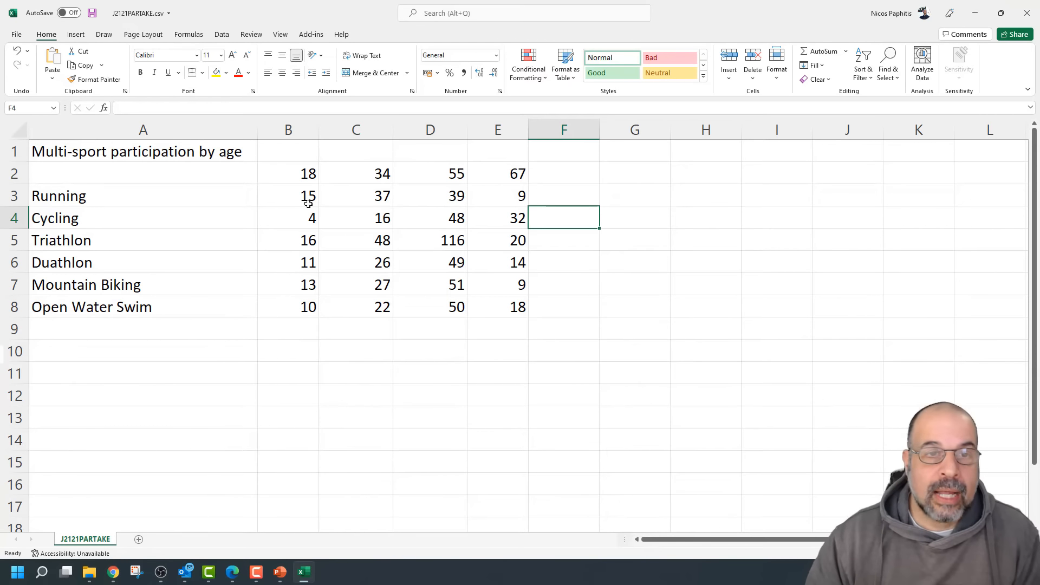
click(226, 174)
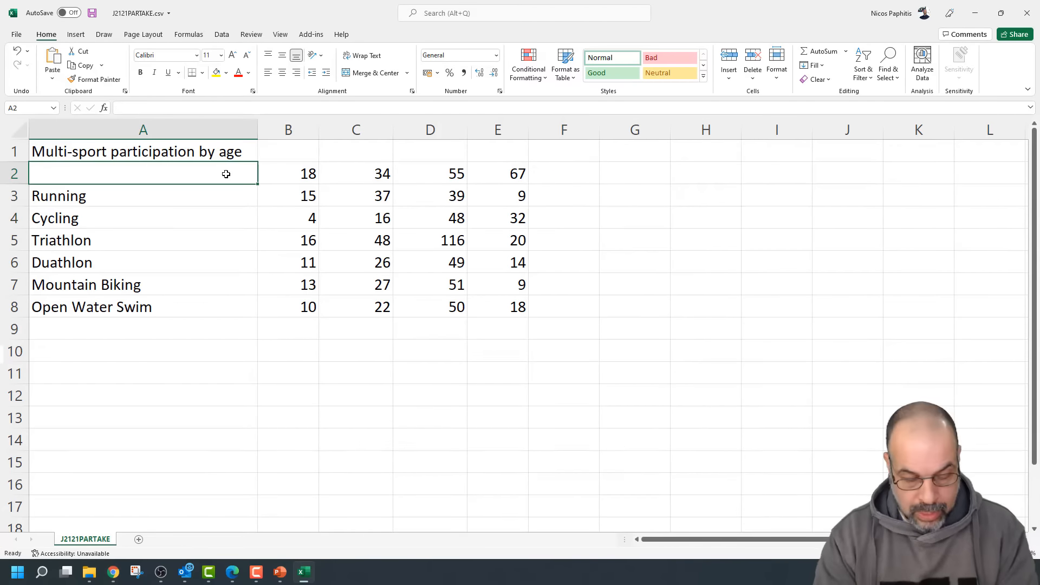
text(Ages)
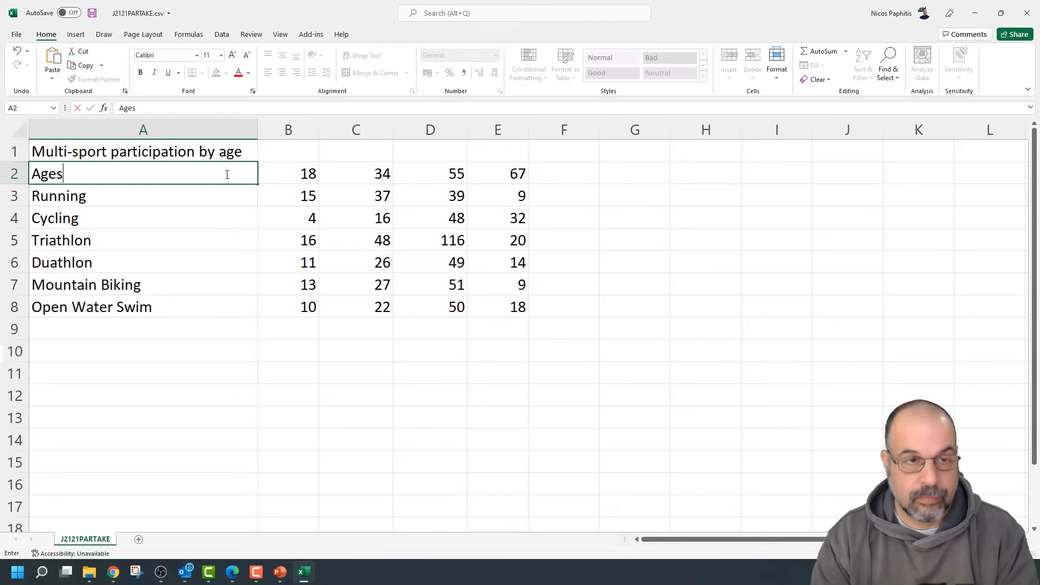
click(305, 174)
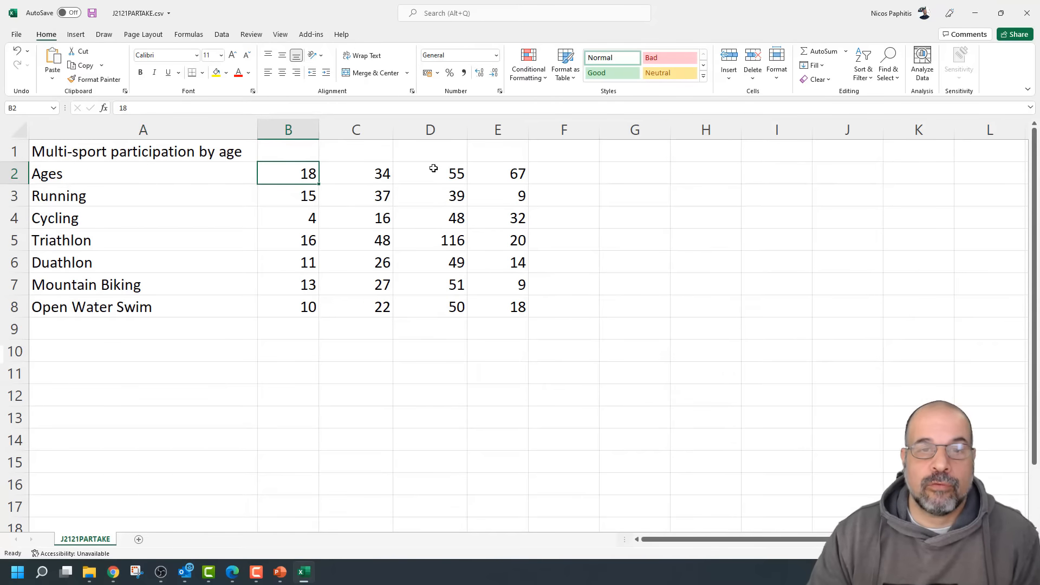
click(513, 172)
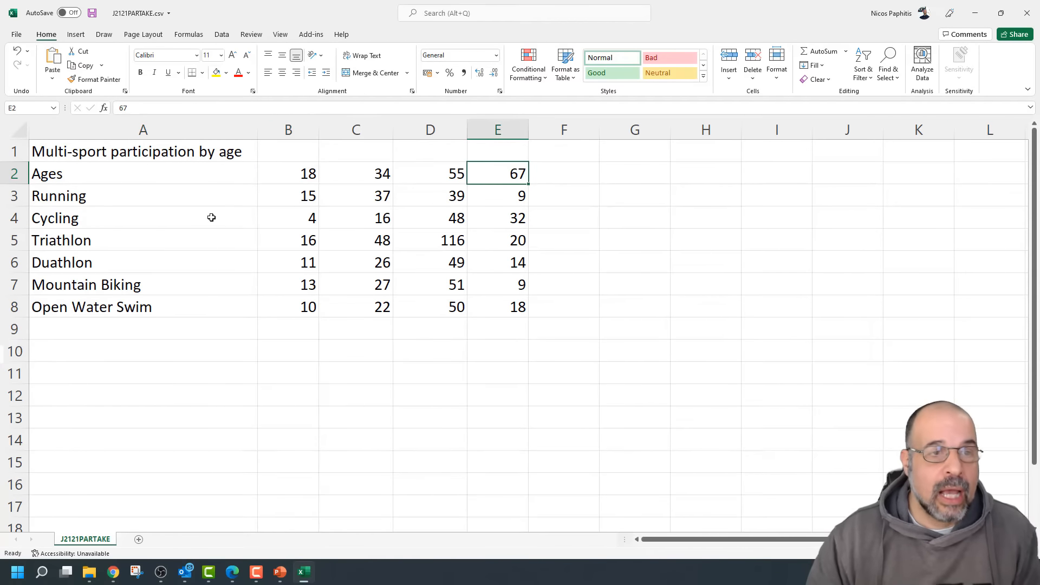
Select the whole table A2:E8 and insert a 2-D Clustered Column chart
drag(212, 195, 518, 309)
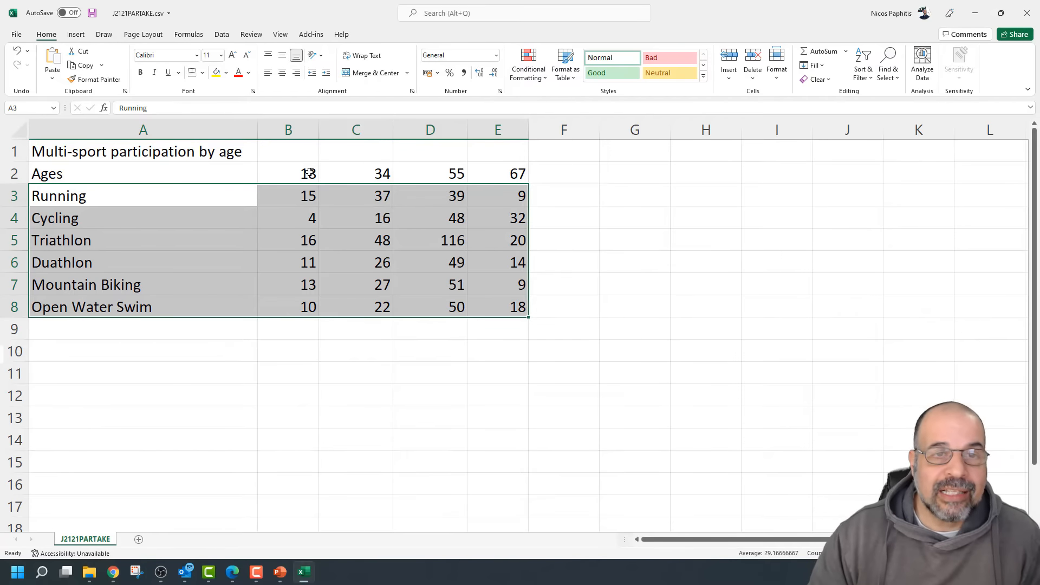
drag(308, 171, 495, 166)
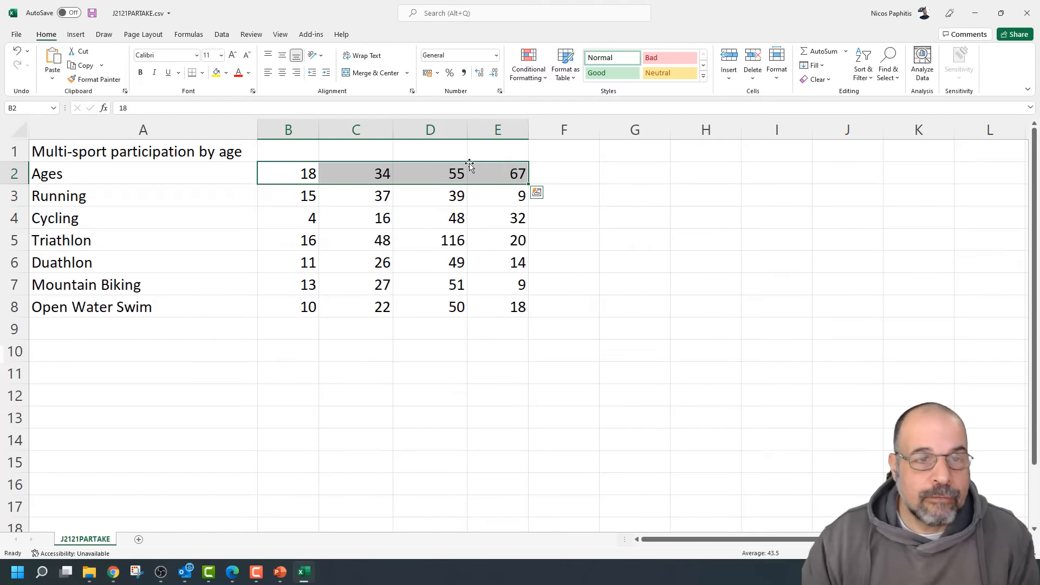
drag(226, 176, 488, 302)
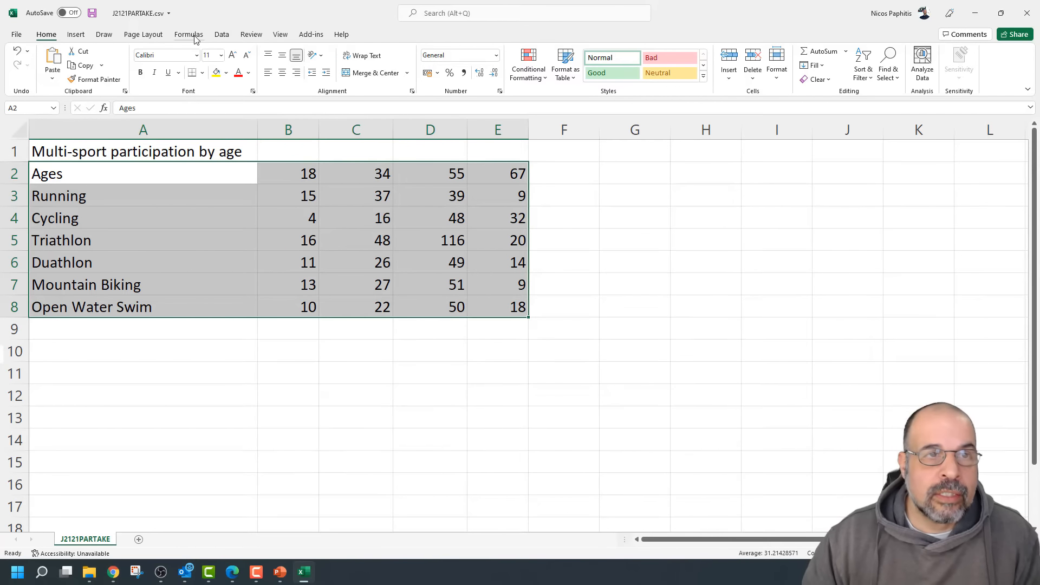
key(alt+n)
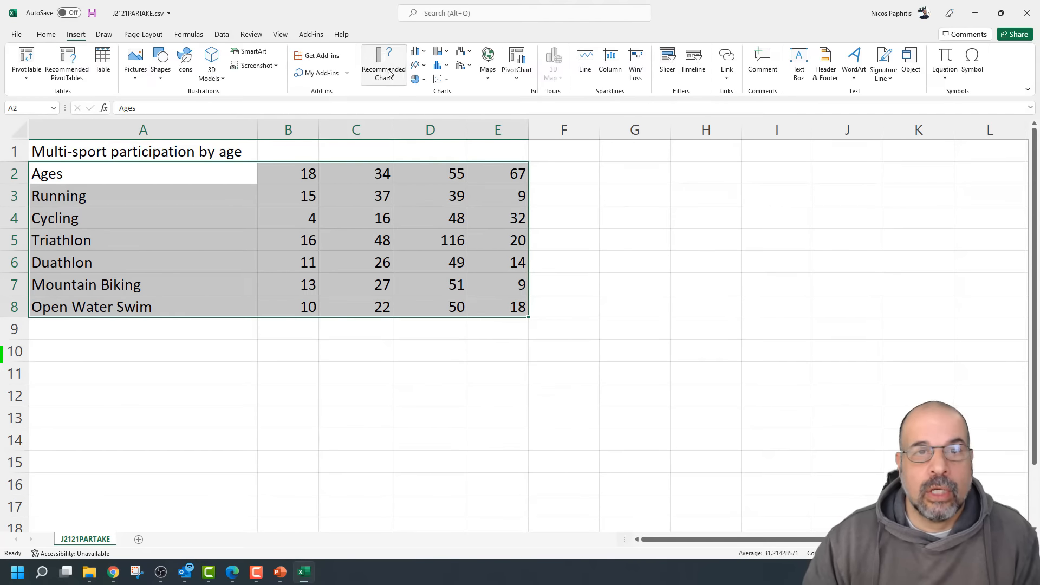
click(419, 54)
click(431, 77)
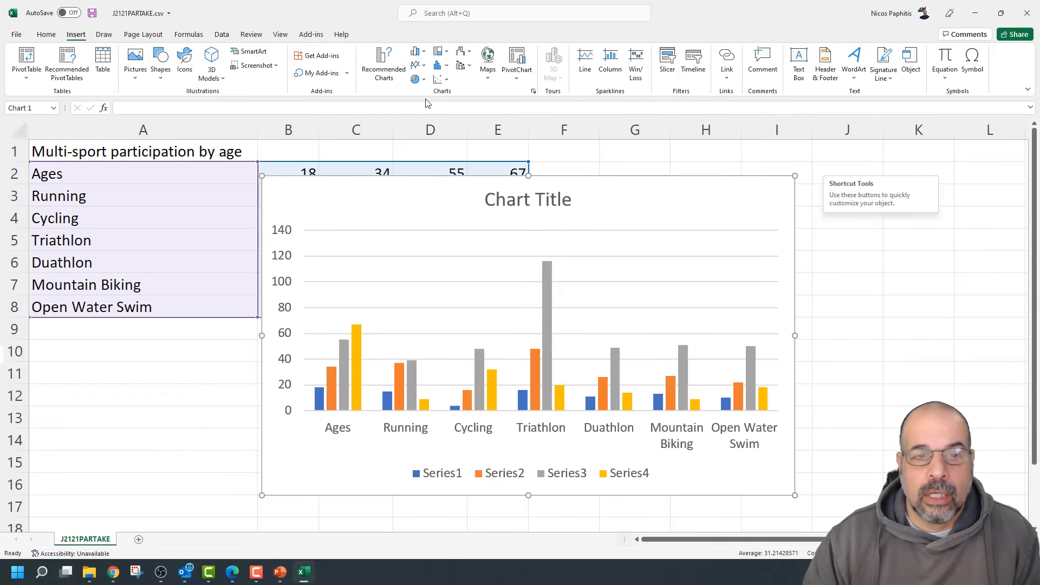
Drag the column chart right of the sport names and below row 3, uncovering the 55 and 67 values
drag(353, 193, 571, 188)
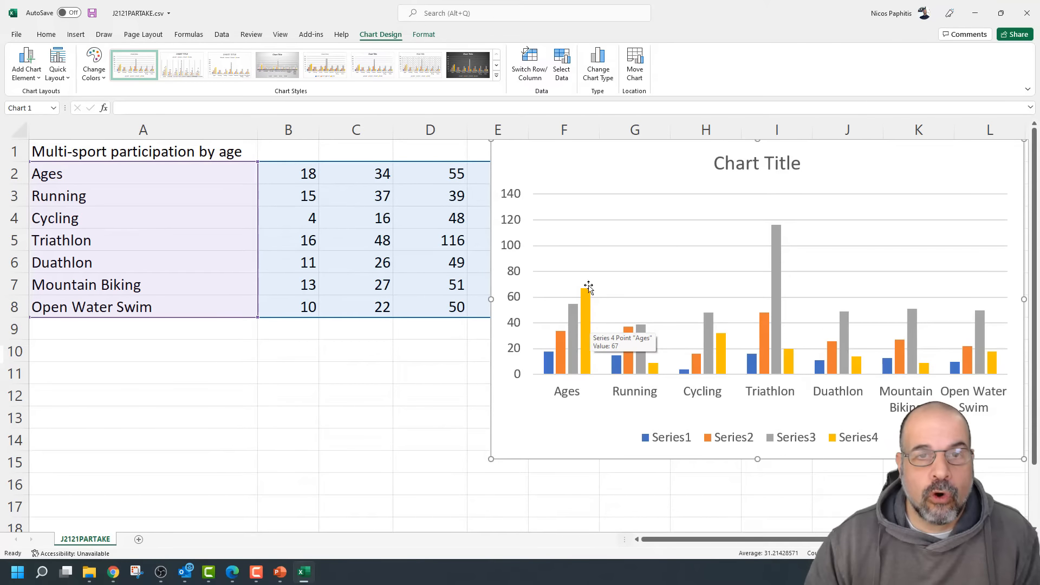
drag(564, 145, 360, 213)
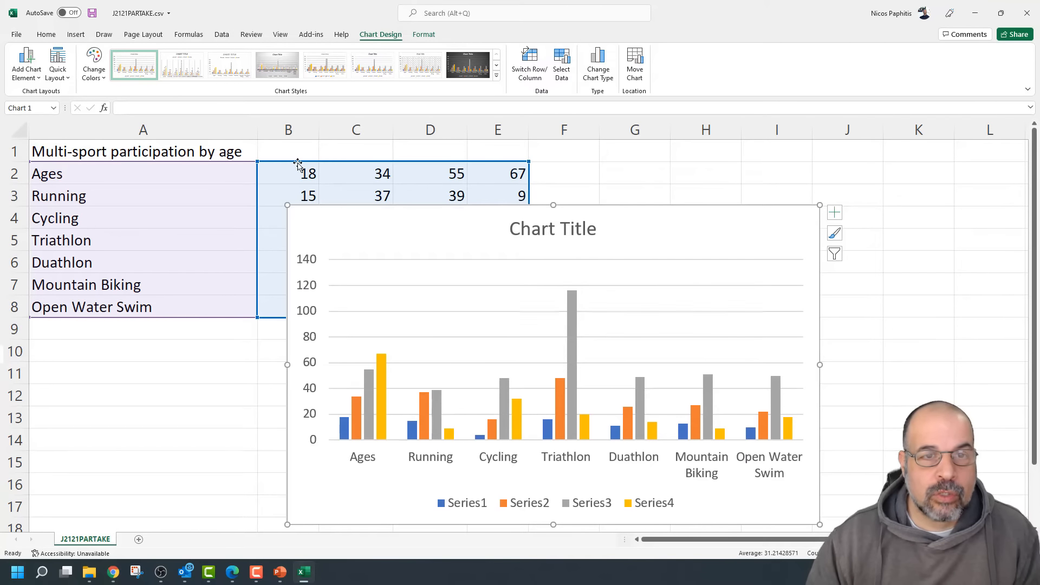
drag(317, 172, 315, 196)
click(361, 168)
click(440, 172)
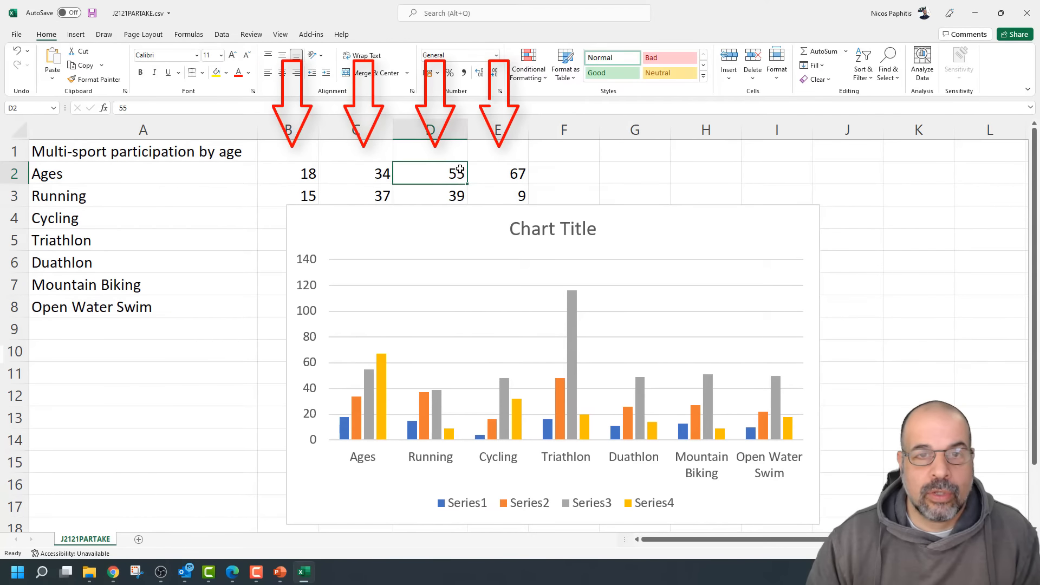
click(490, 175)
drag(489, 217, 592, 163)
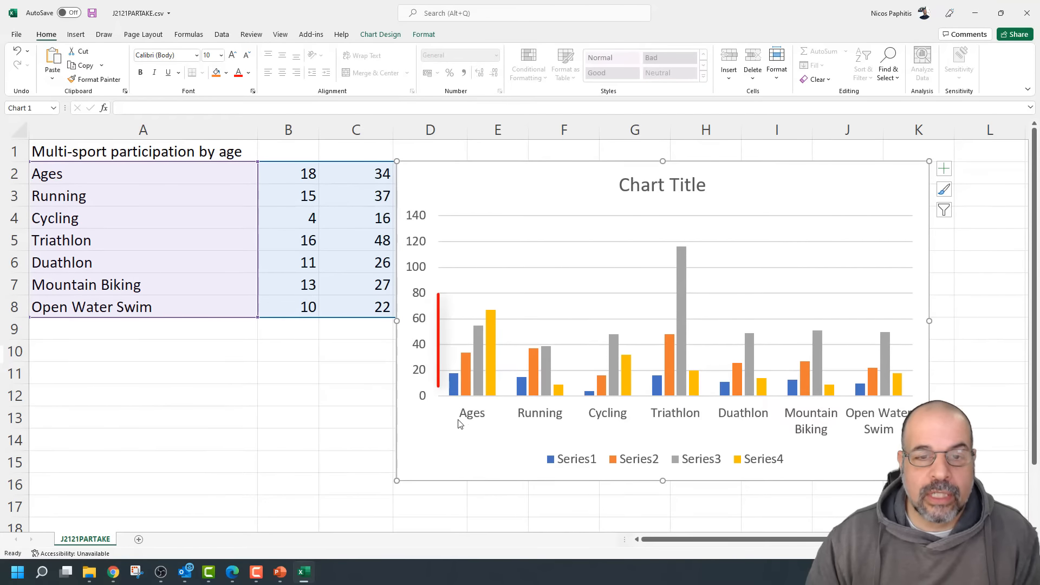
mouse_move(494, 331)
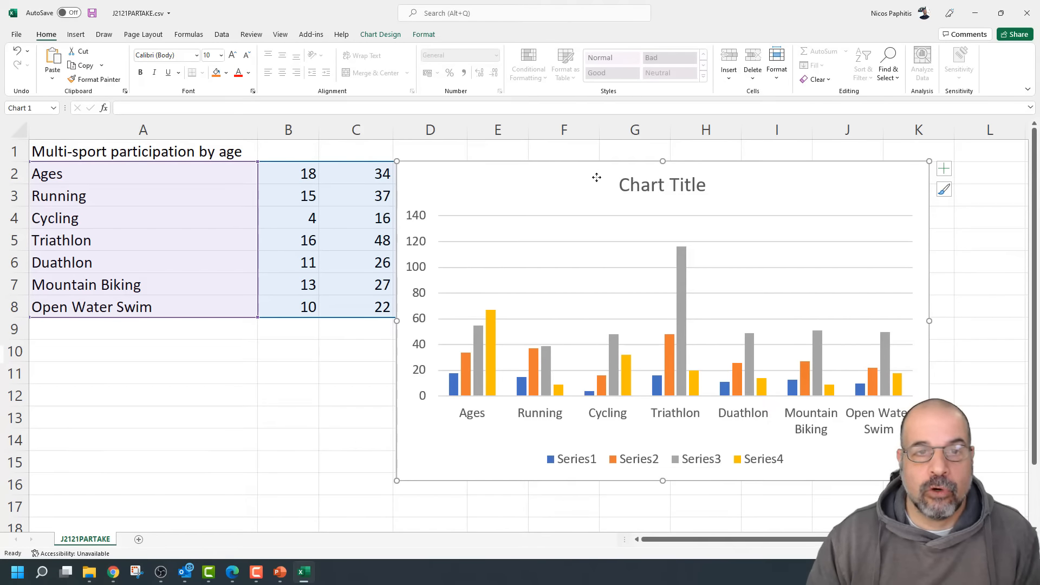
drag(597, 177, 575, 224)
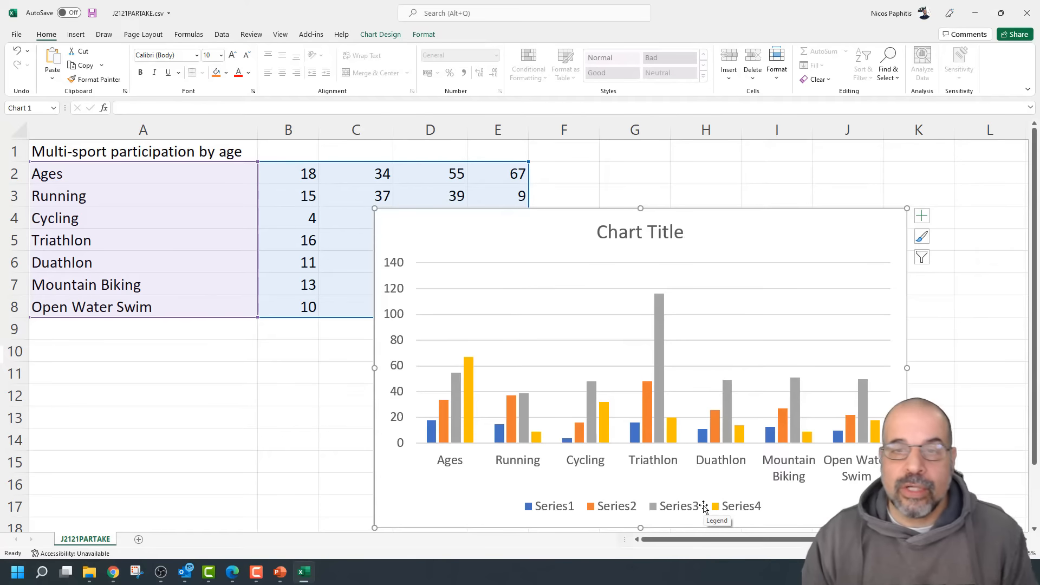
Delete the column chart, clear the Ages label from A2, and select A2:E8
key(Delete)
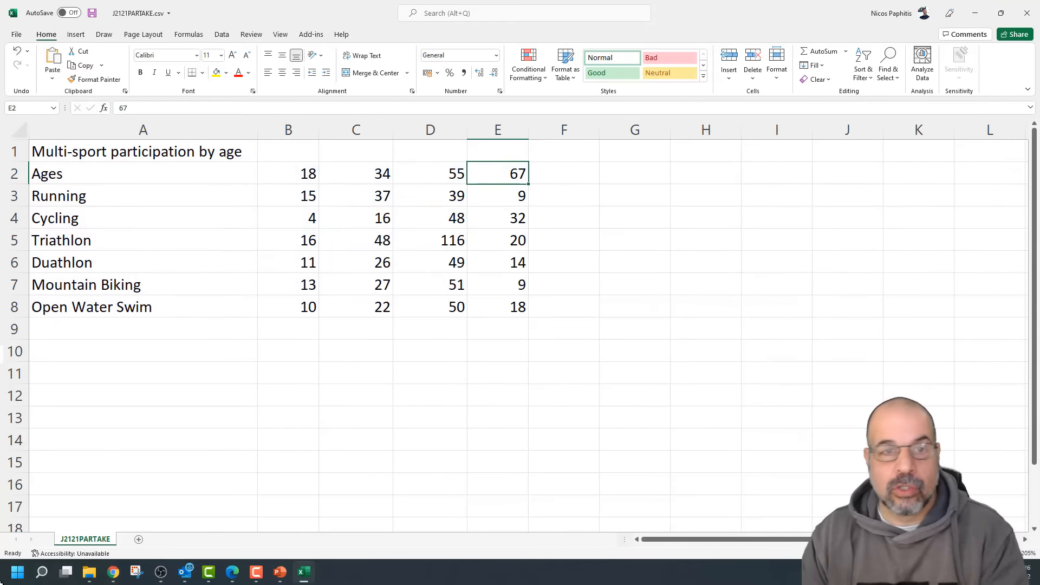
click(301, 179)
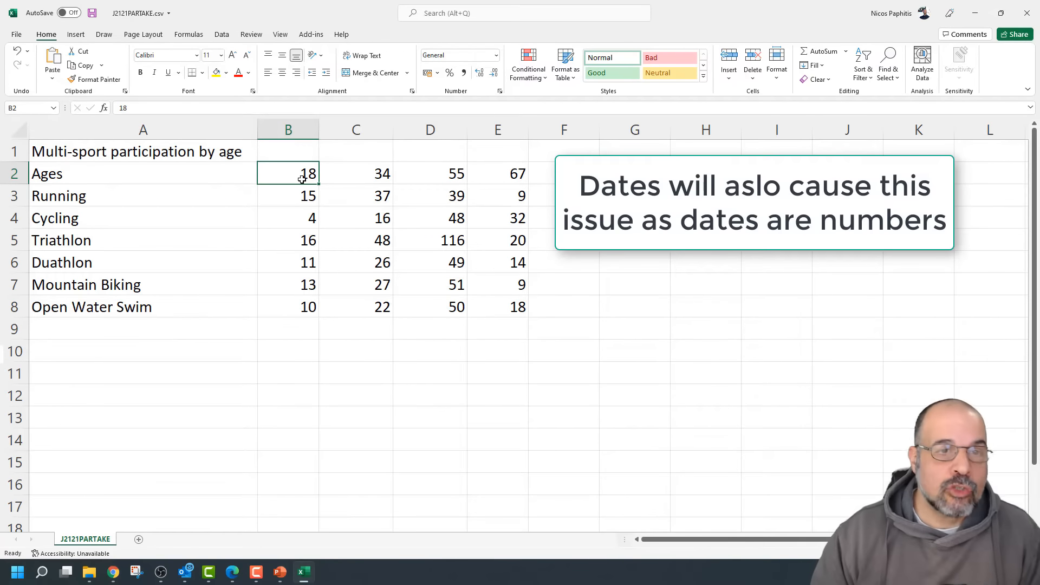
click(207, 173)
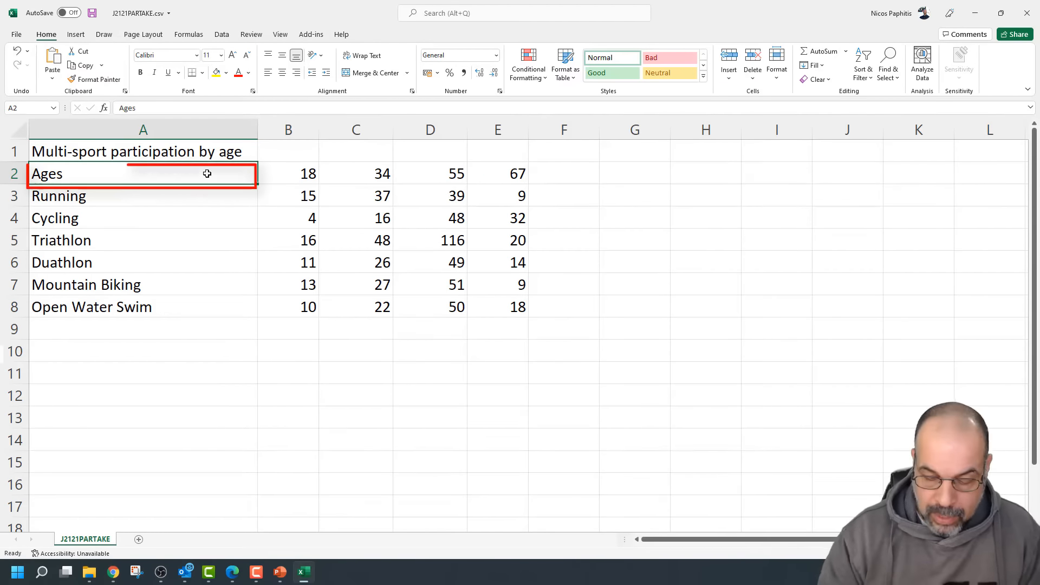
key(Delete)
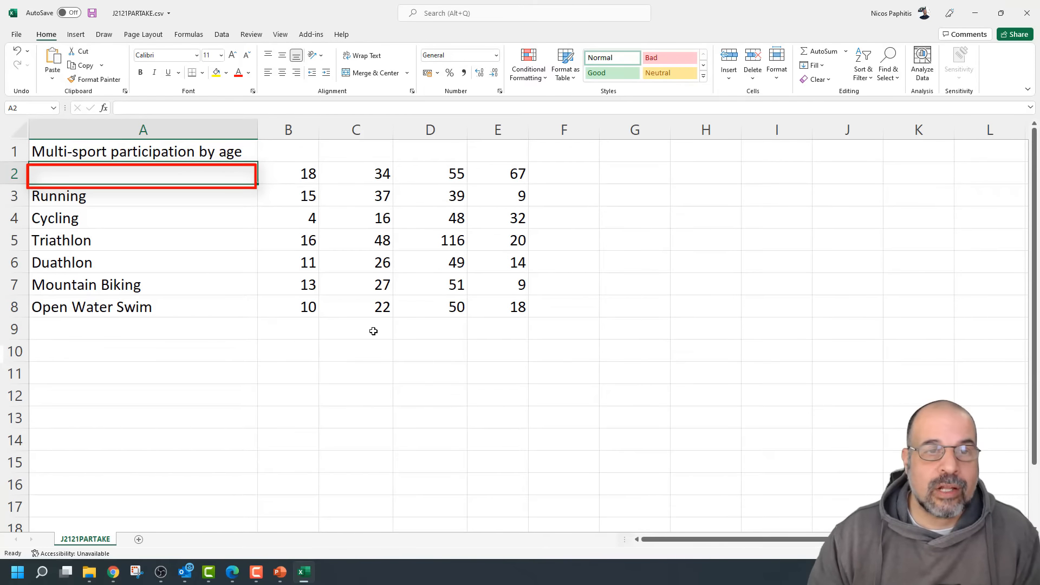
click(347, 307)
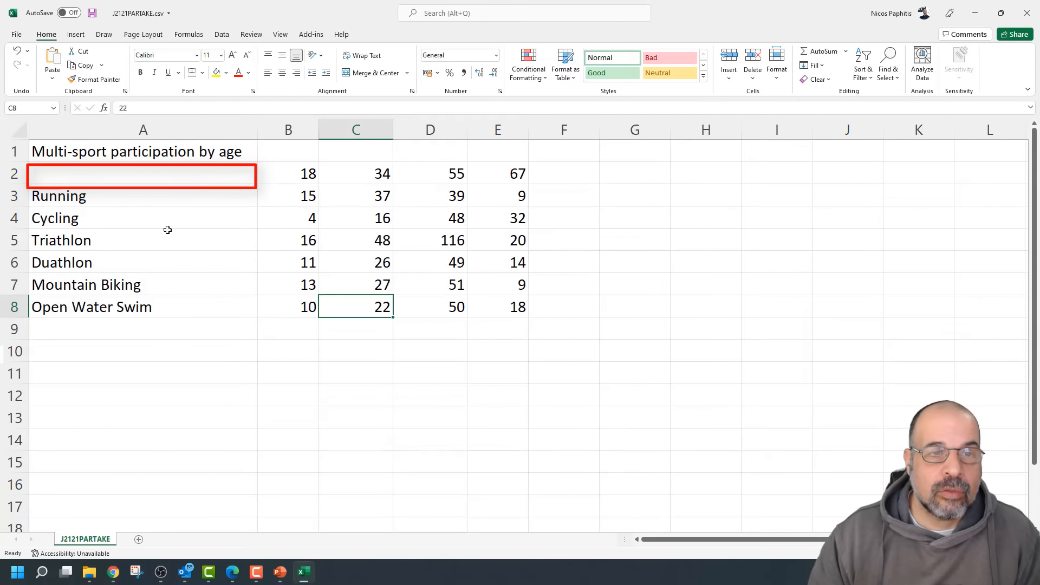
mouse_move(239, 173)
mouse_down()
mouse_move(465, 156)
mouse_move(508, 173)
mouse_move(496, 173)
mouse_up()
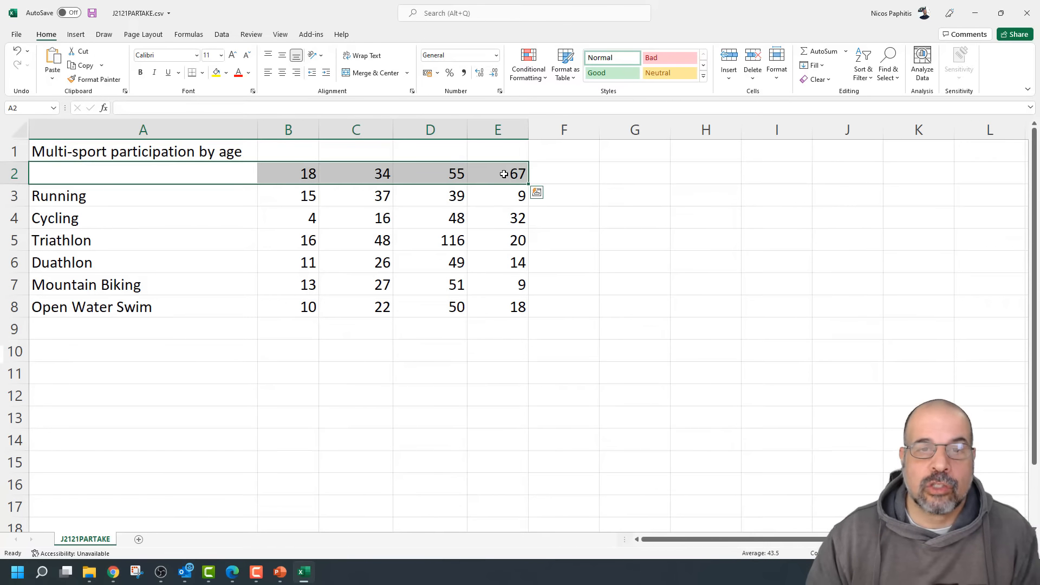
drag(161, 170, 507, 311)
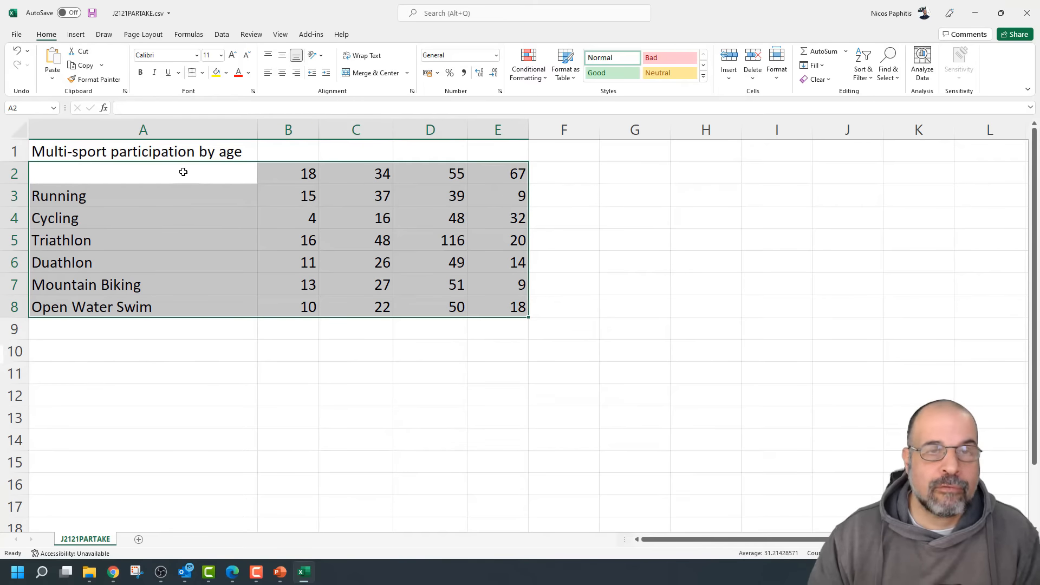
click(76, 35)
Insert a 2-D clustered column chart grouped by sport and move it right of column E
click(415, 52)
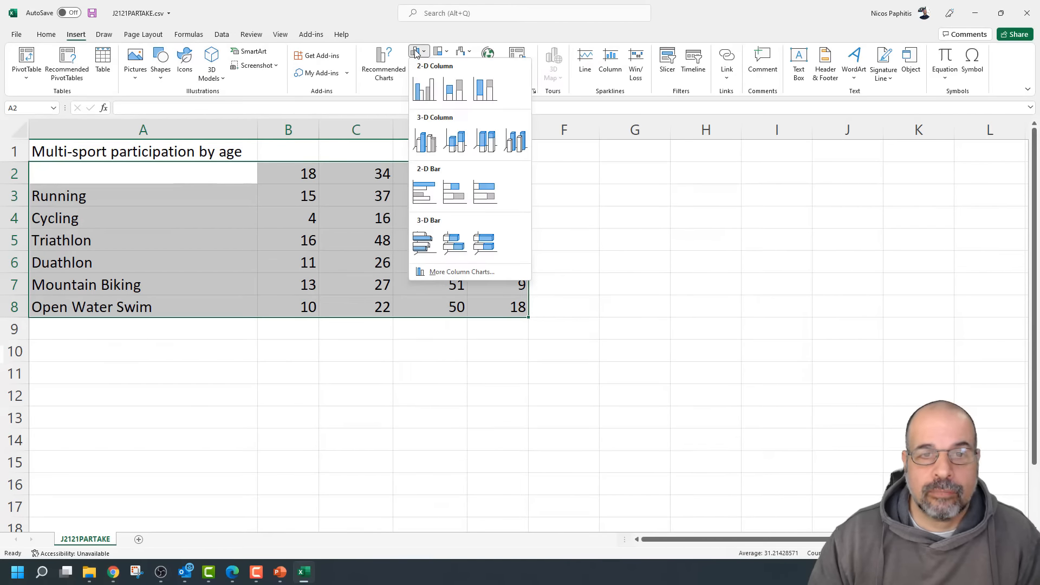
click(424, 88)
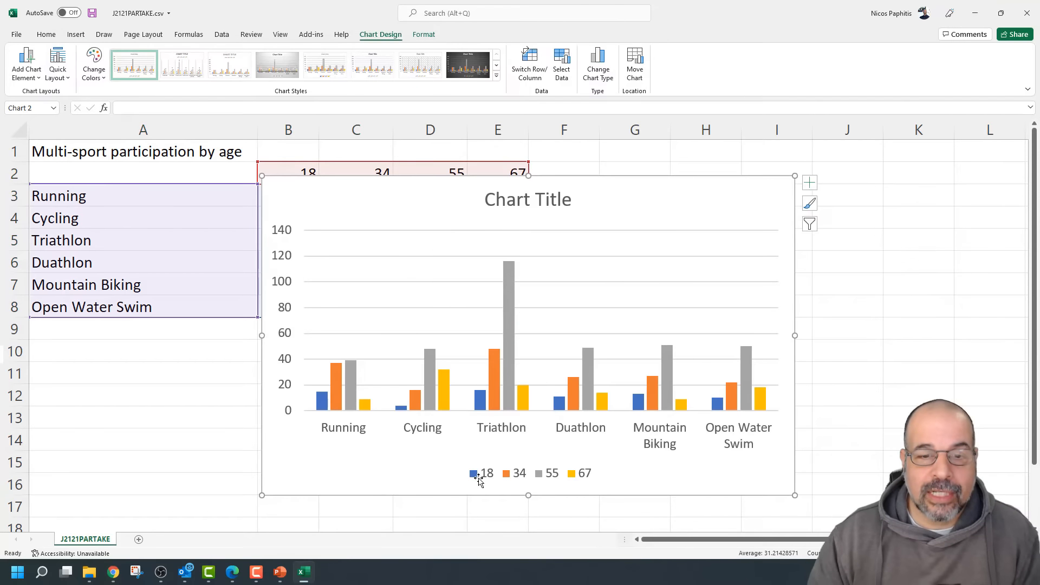
drag(458, 194, 667, 216)
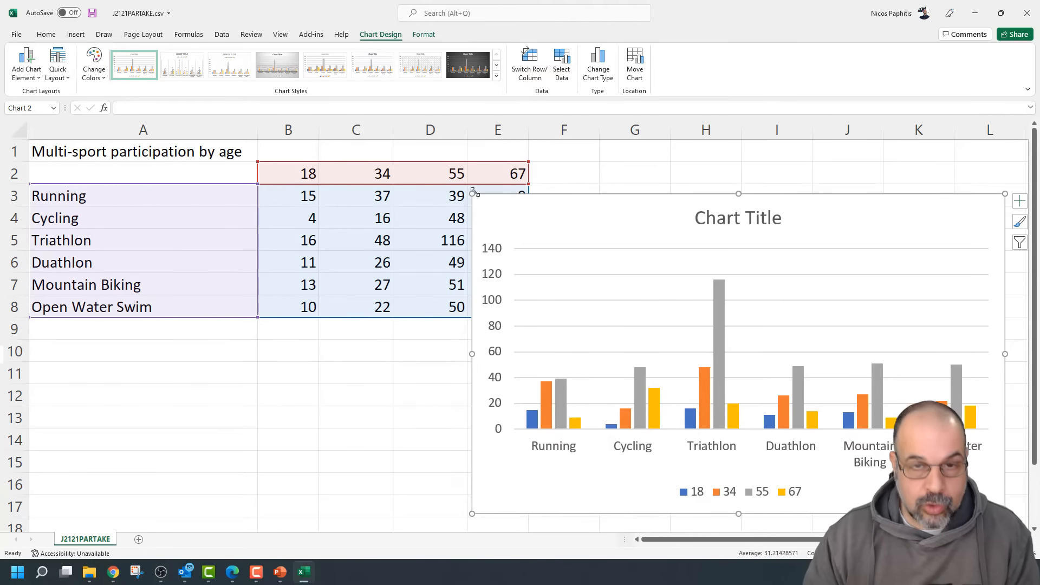
scroll(624, 206, down, 3)
drag(452, 191, 515, 195)
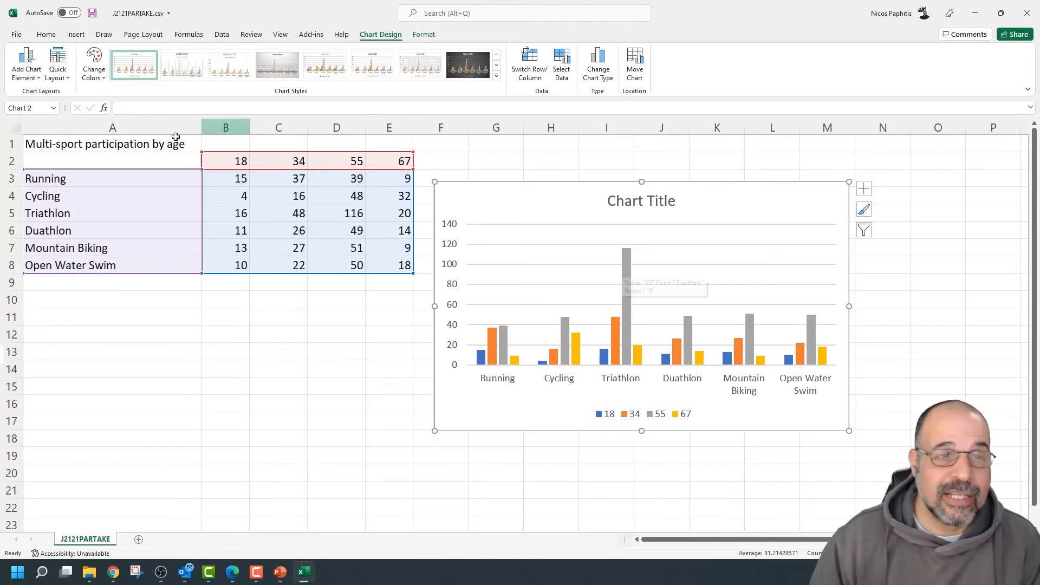
click(160, 166)
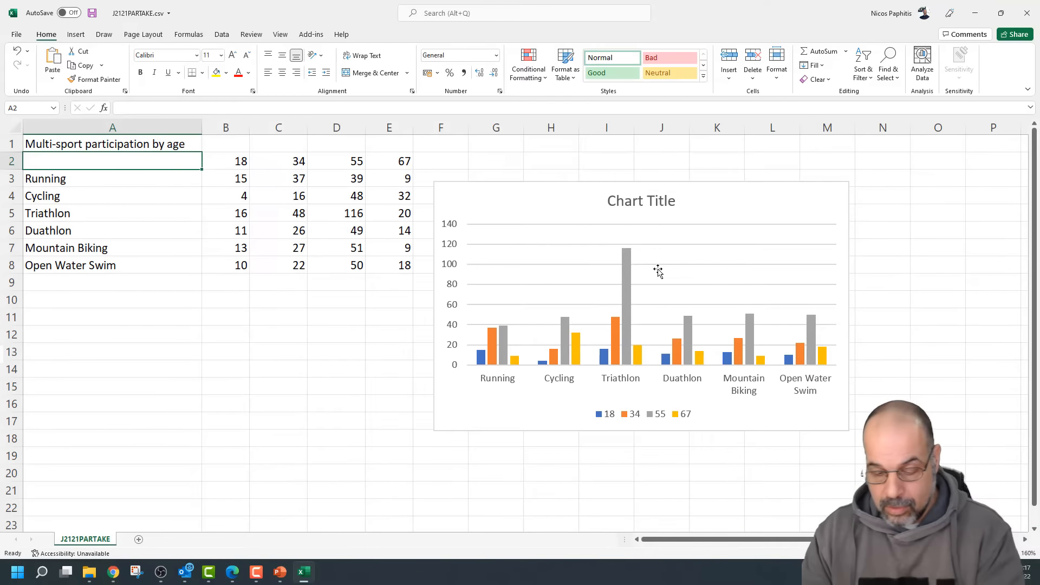
click(771, 195)
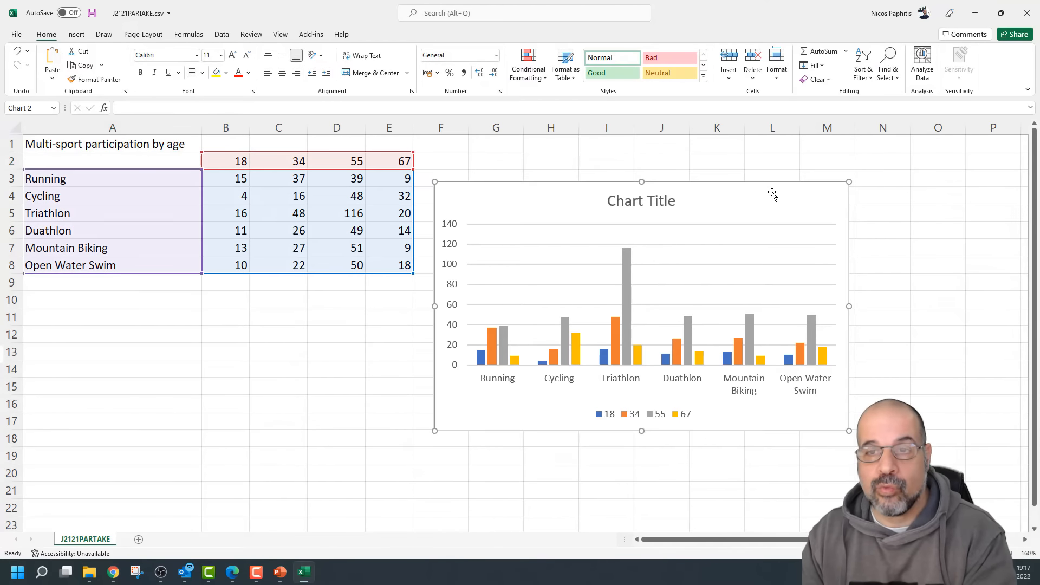
key(Delete)
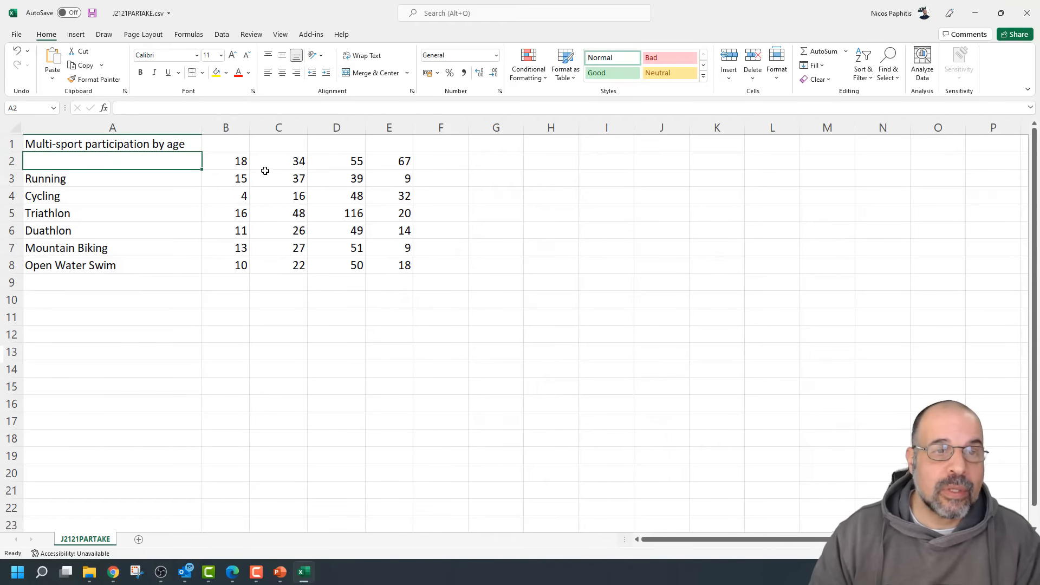
click(240, 161)
click(282, 158)
click(357, 157)
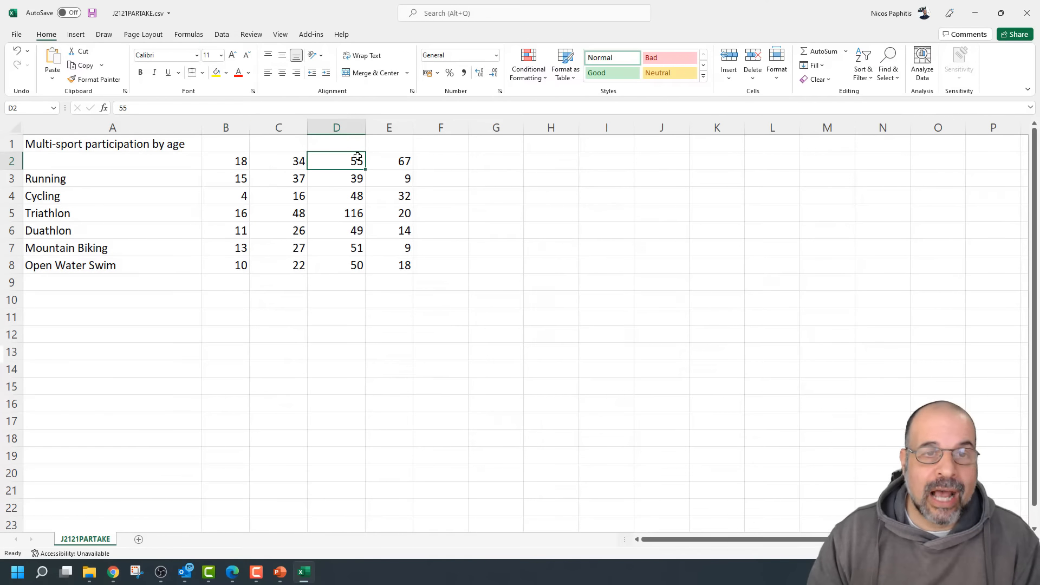
click(385, 158)
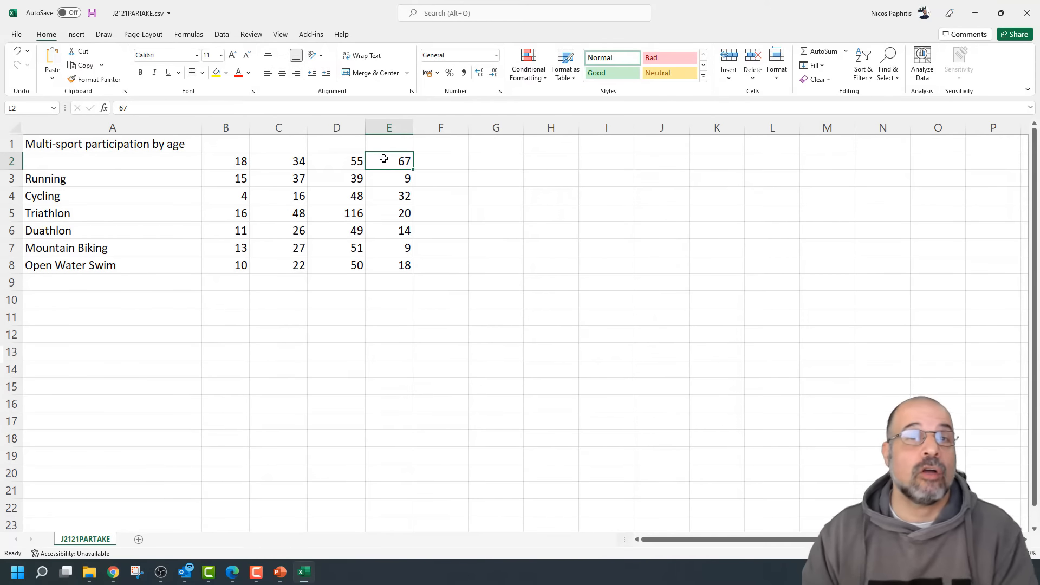
key(alt+F1)
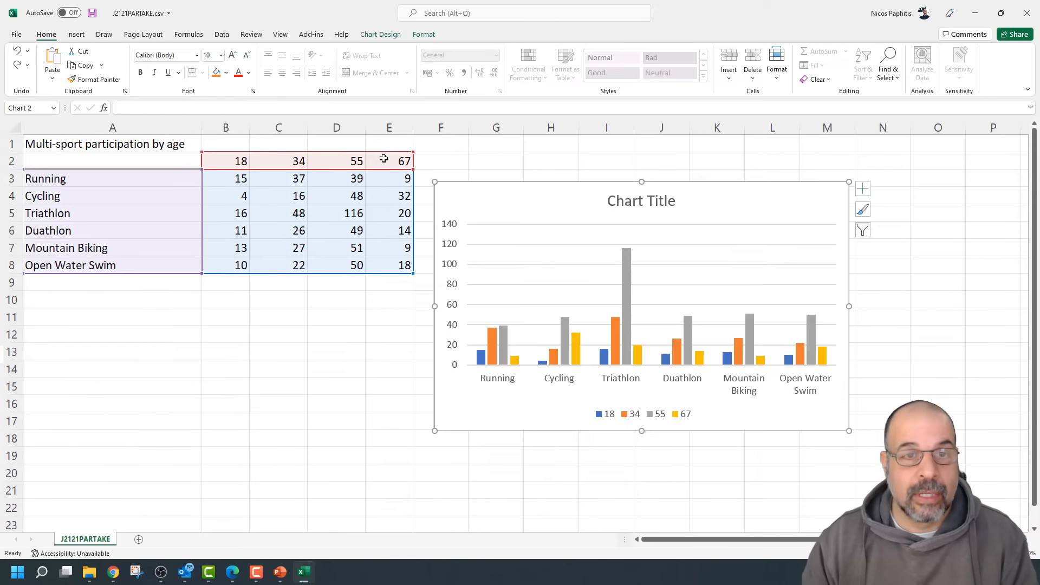
scroll(384, 158, up, 2)
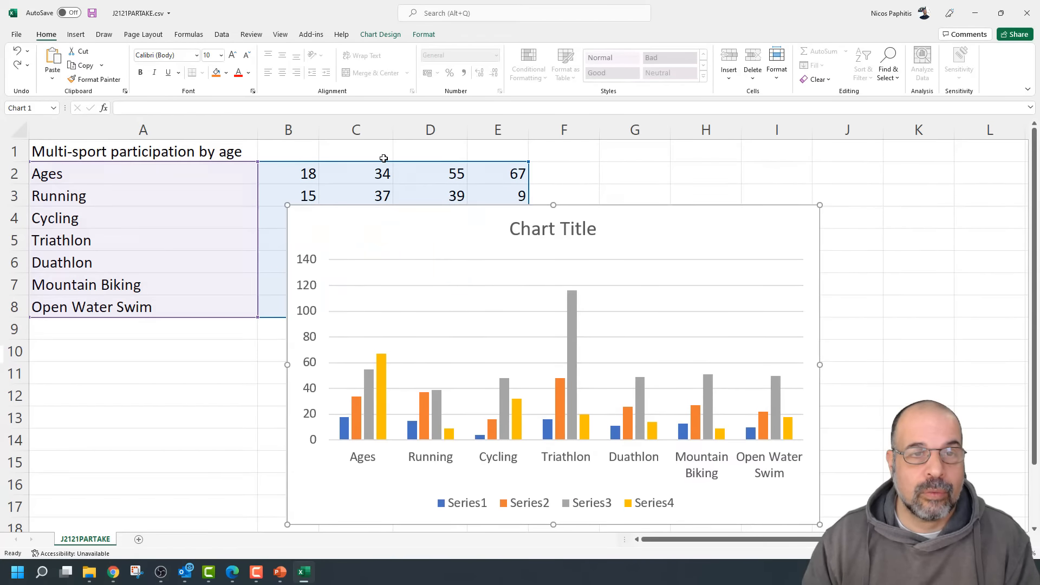
key(ctrl+z)
key(ctrl+z)
key(ctrl+z)
key(ctrl+z)
key(ctrl+z)
key(ctrl+z)
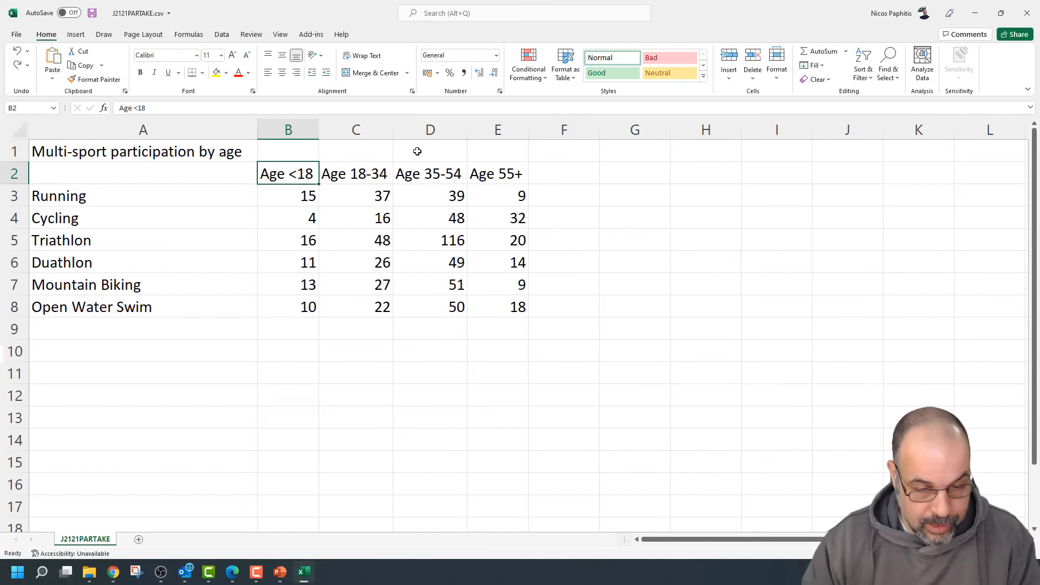
key(alt+Tab)
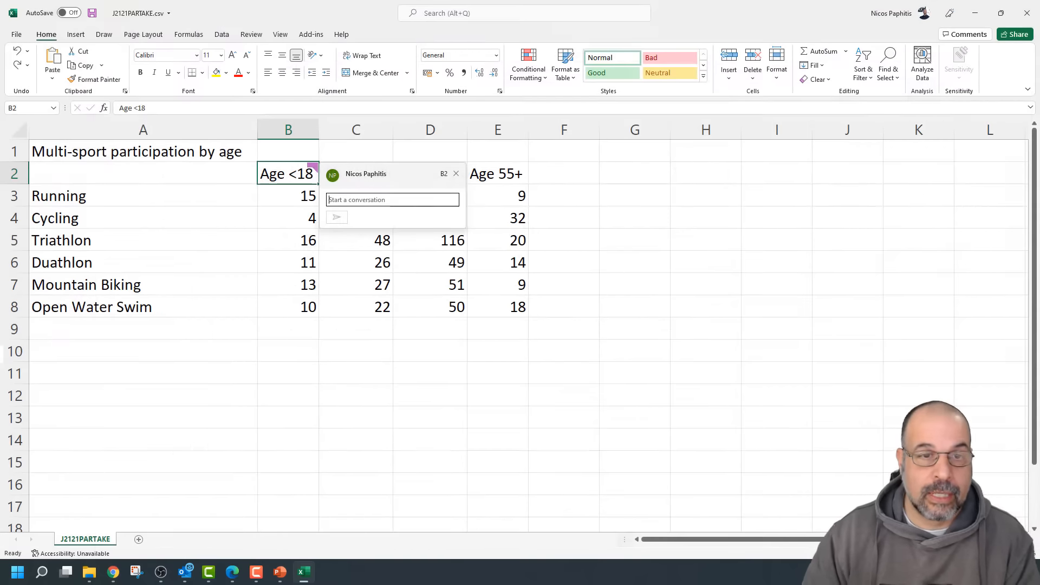
click(456, 173)
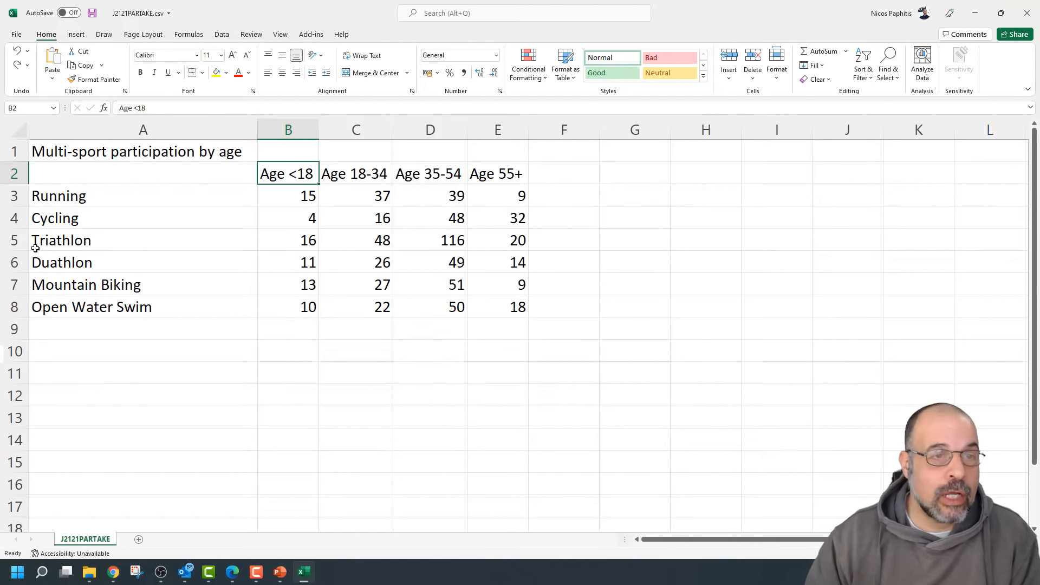
Select the age headers A2:E2 together with the Triathlon row A5:E5
click(16, 240)
click(126, 240)
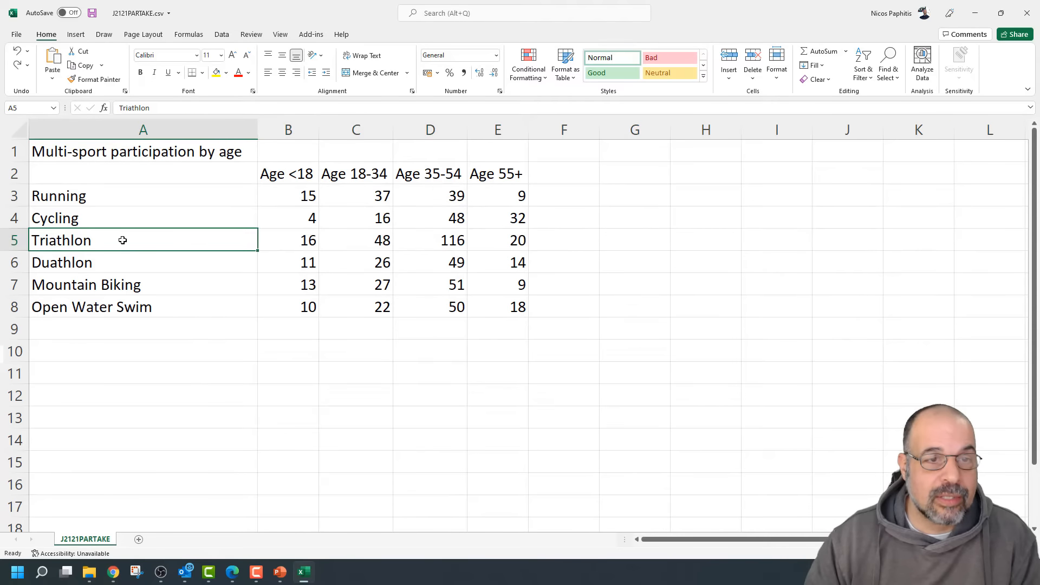
drag(122, 240, 507, 233)
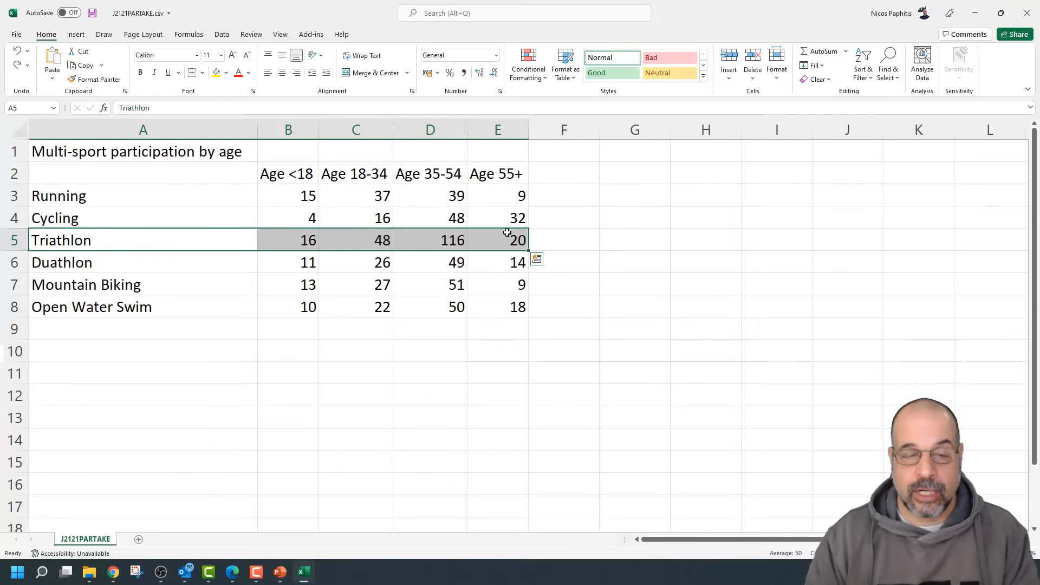
click(607, 268)
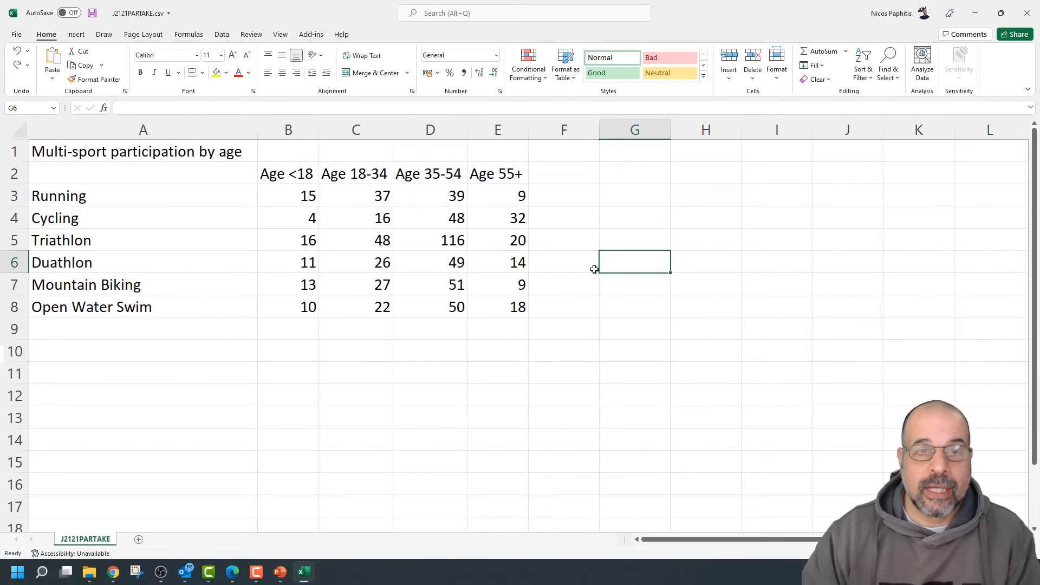
scroll(591, 271, down, 1)
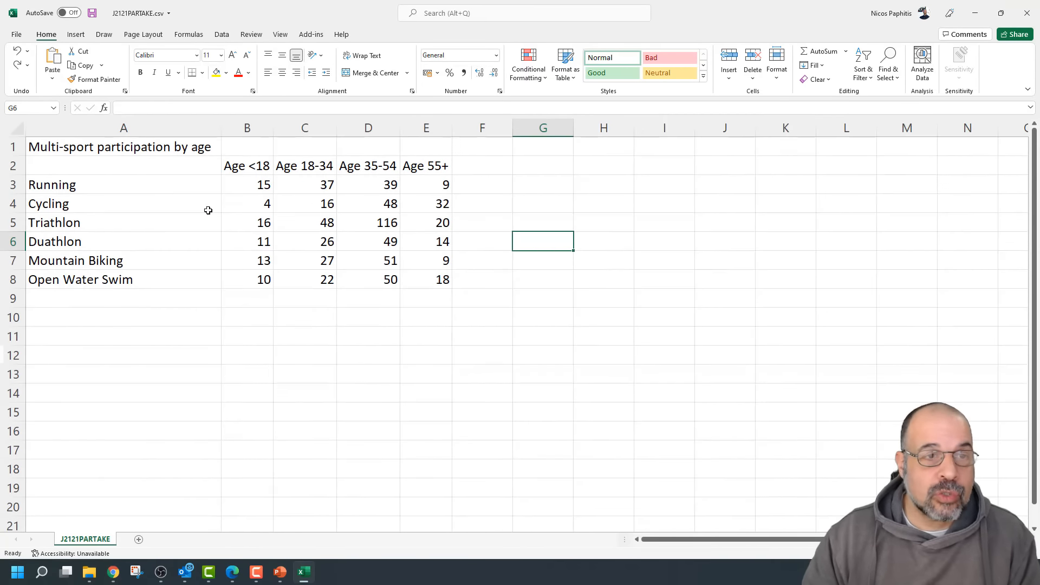
click(136, 167)
drag(136, 166, 438, 174)
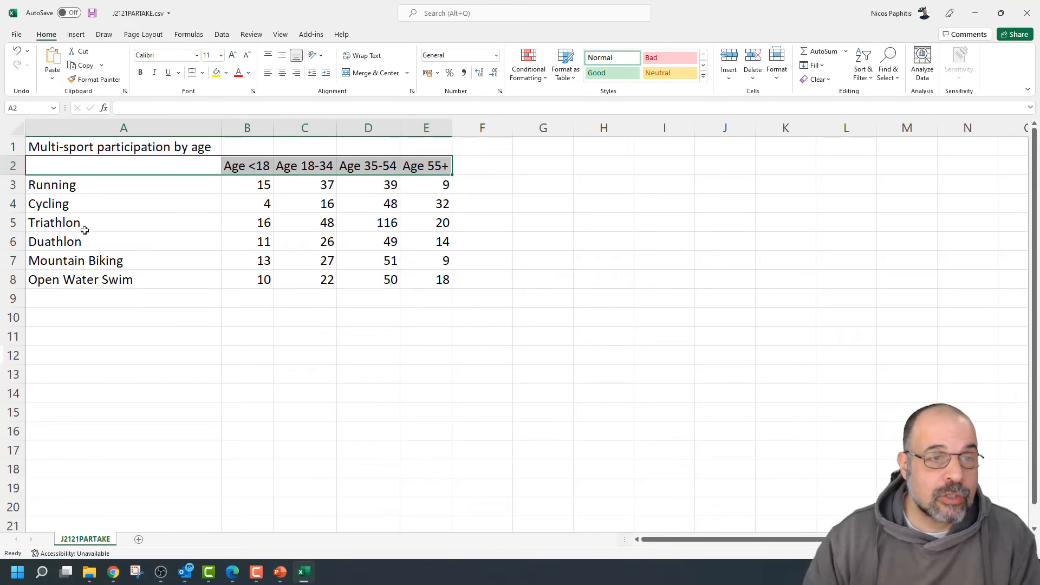
ctrl+drag(85, 225, 448, 219)
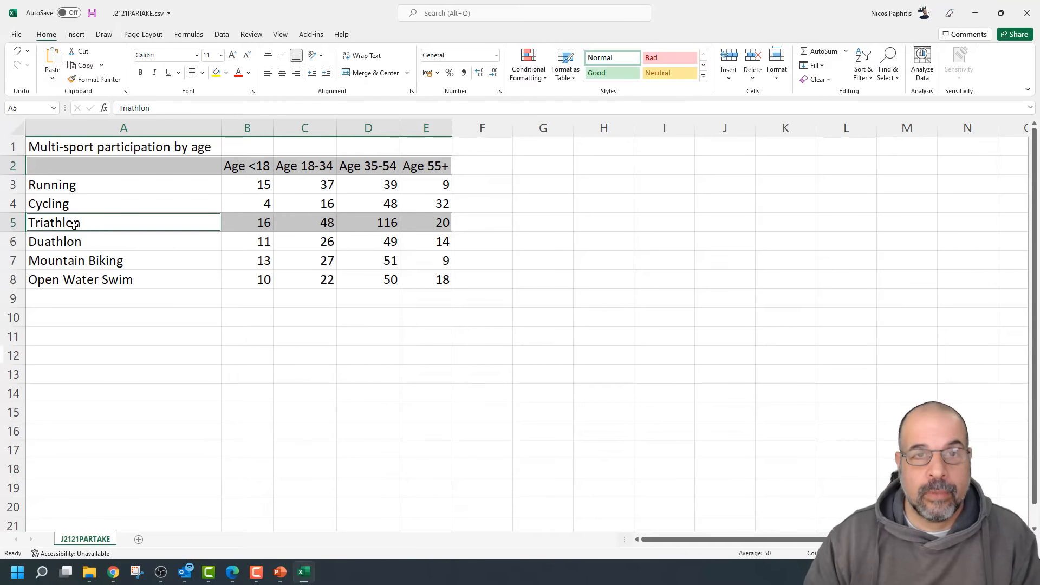
click(75, 36)
click(425, 57)
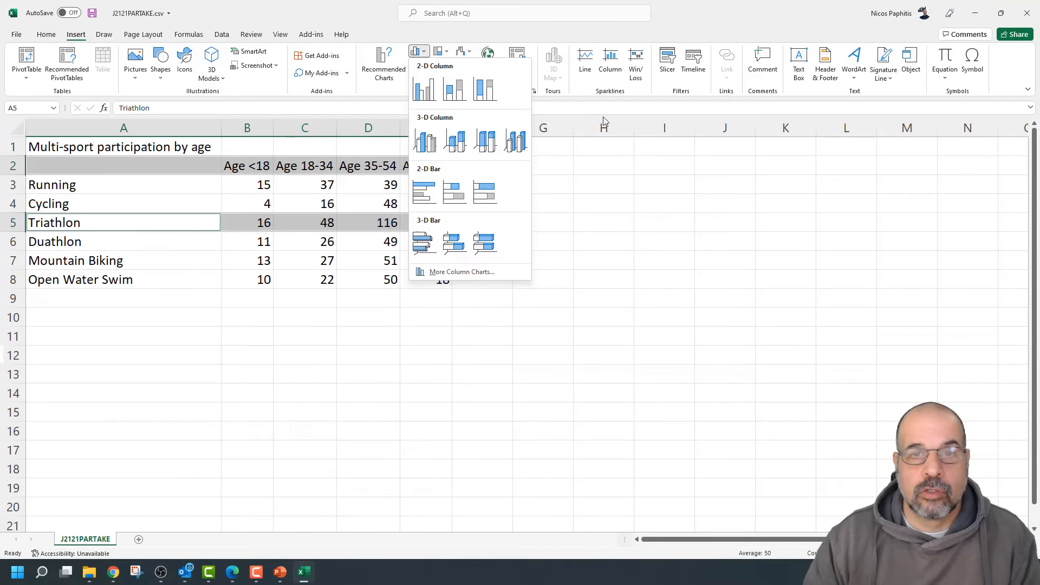
click(455, 31)
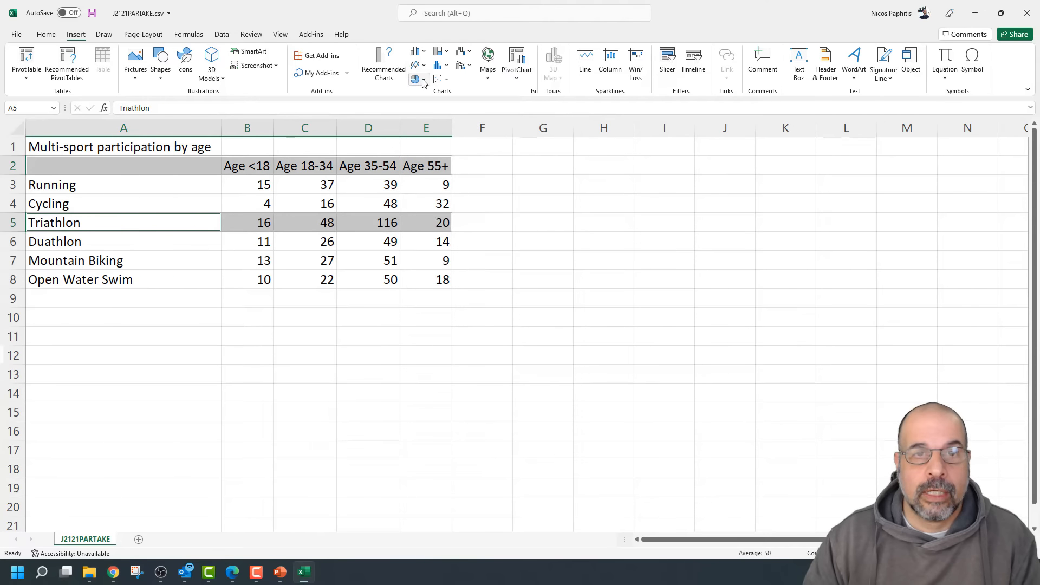
click(416, 80)
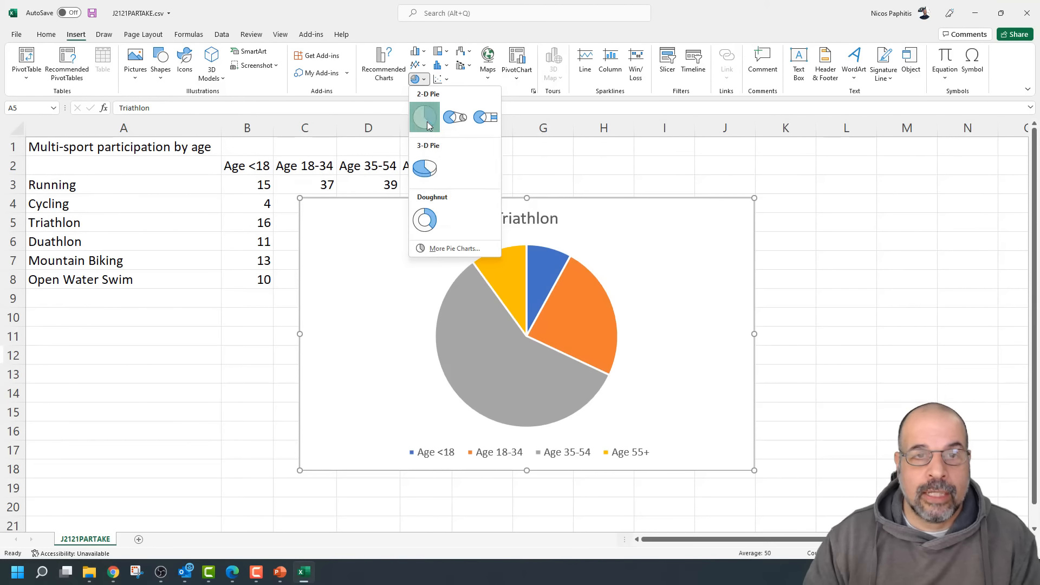
click(426, 118)
drag(587, 224, 777, 191)
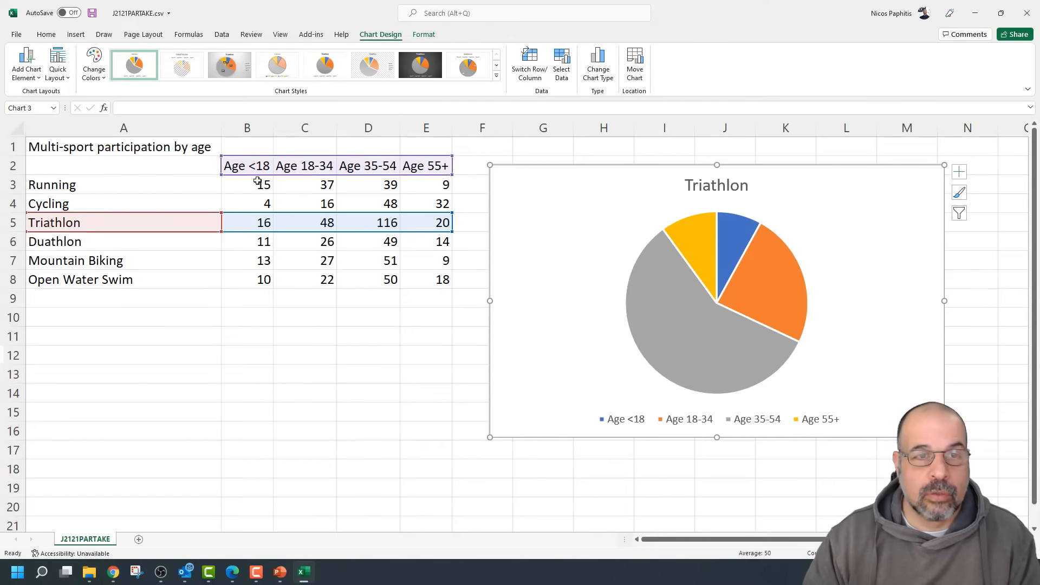
mouse_move(683, 347)
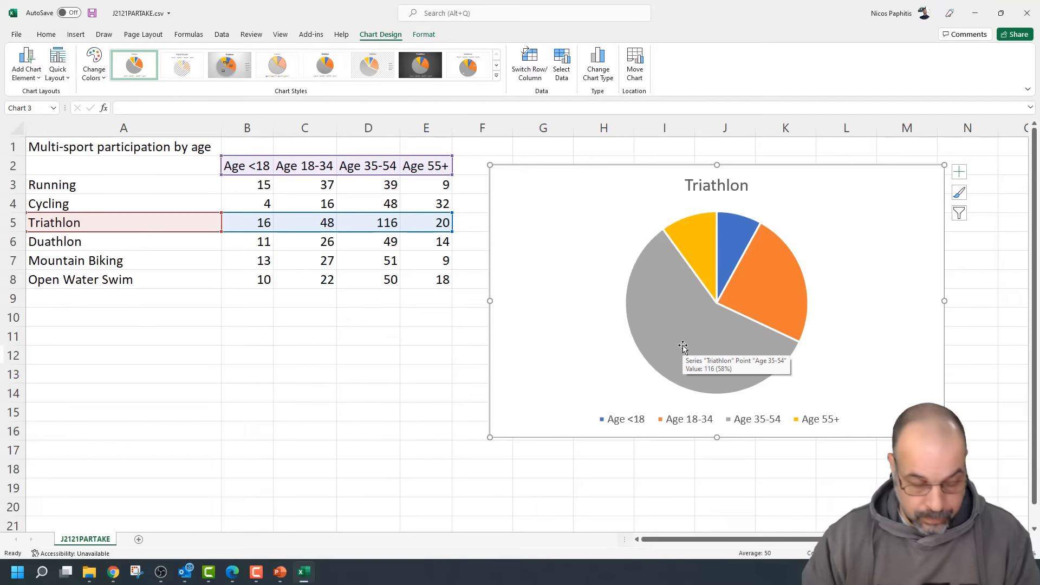
key(ctrl+z)
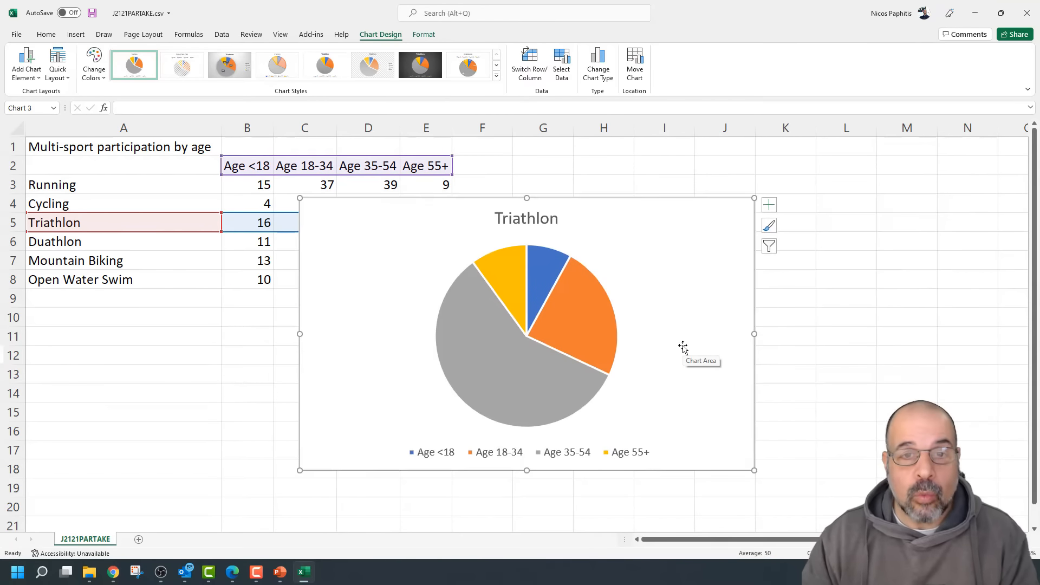
key(ctrl+z)
click(680, 277)
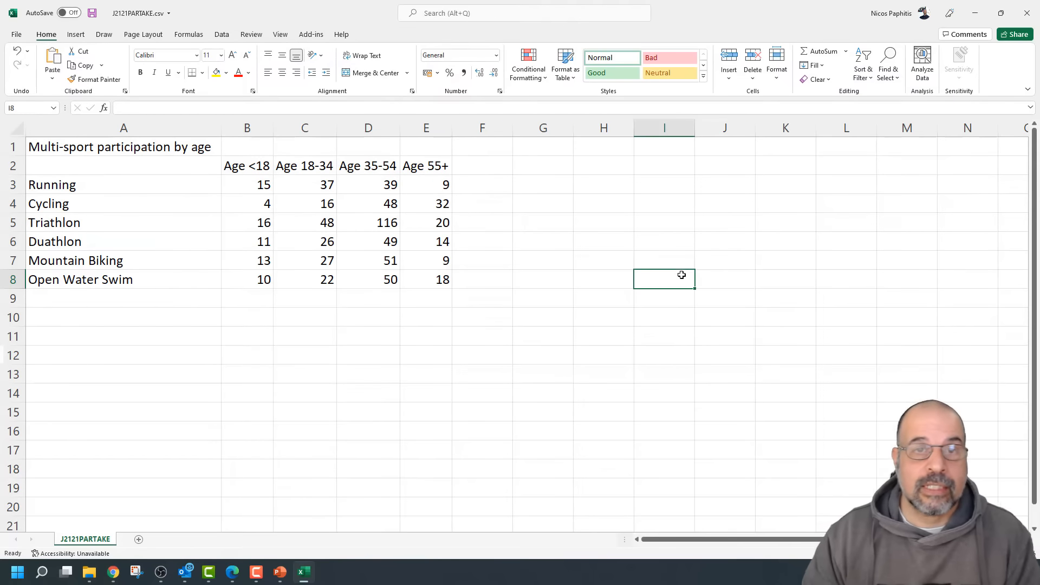
Insert an empty 2-D pie chart and move it right of the table
click(76, 34)
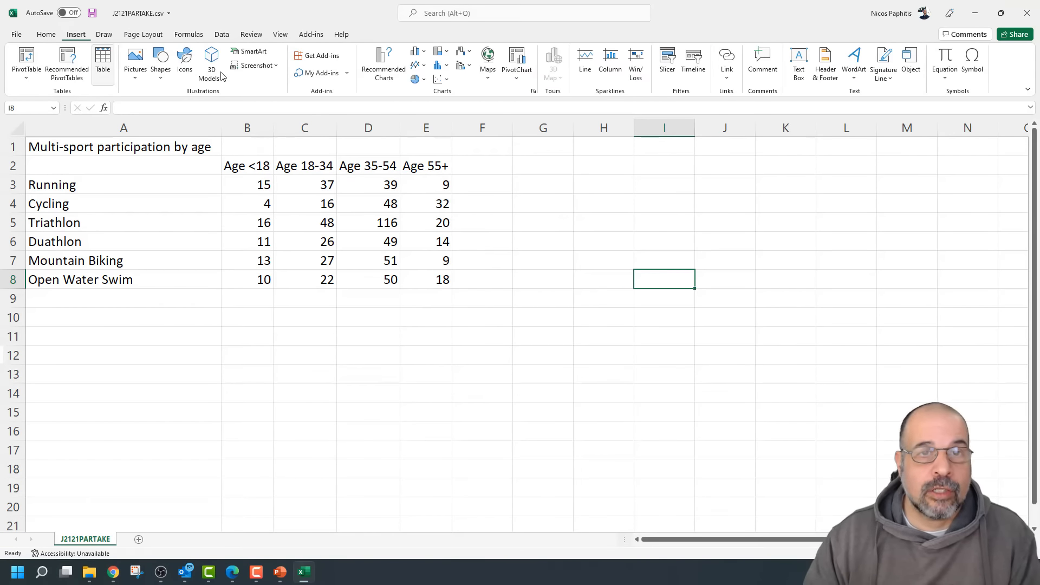
click(416, 79)
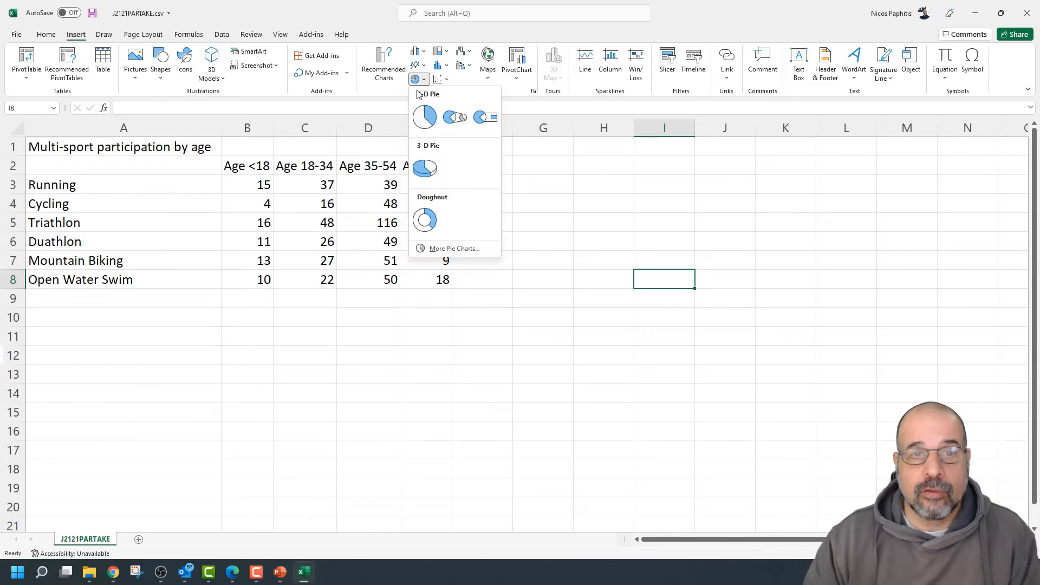
click(425, 117)
drag(448, 304, 610, 289)
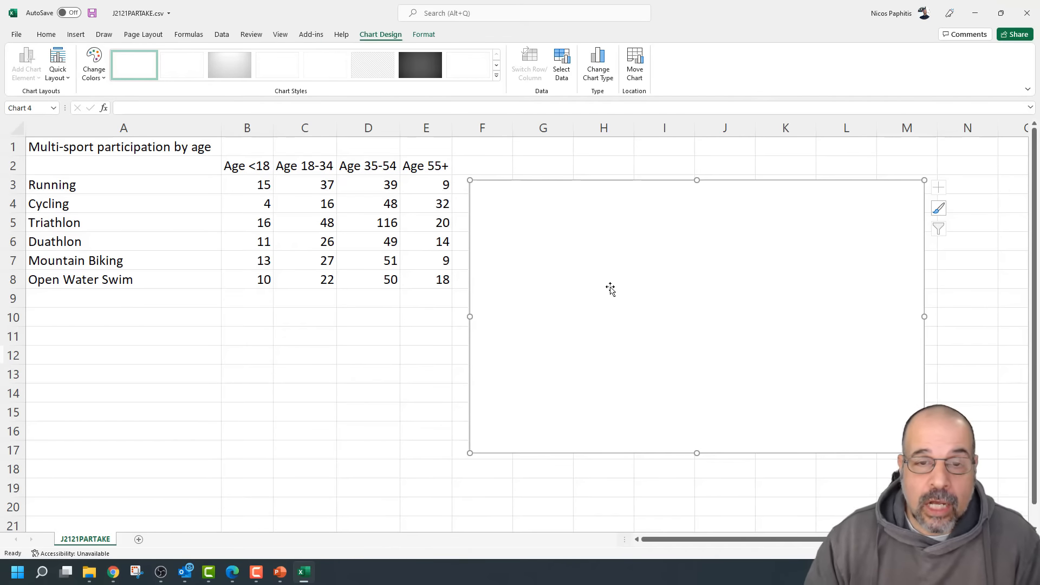
Through Select Data, set the pie chart's data range to the Triathlon row A5:E5
right_click(535, 246)
right_click(652, 236)
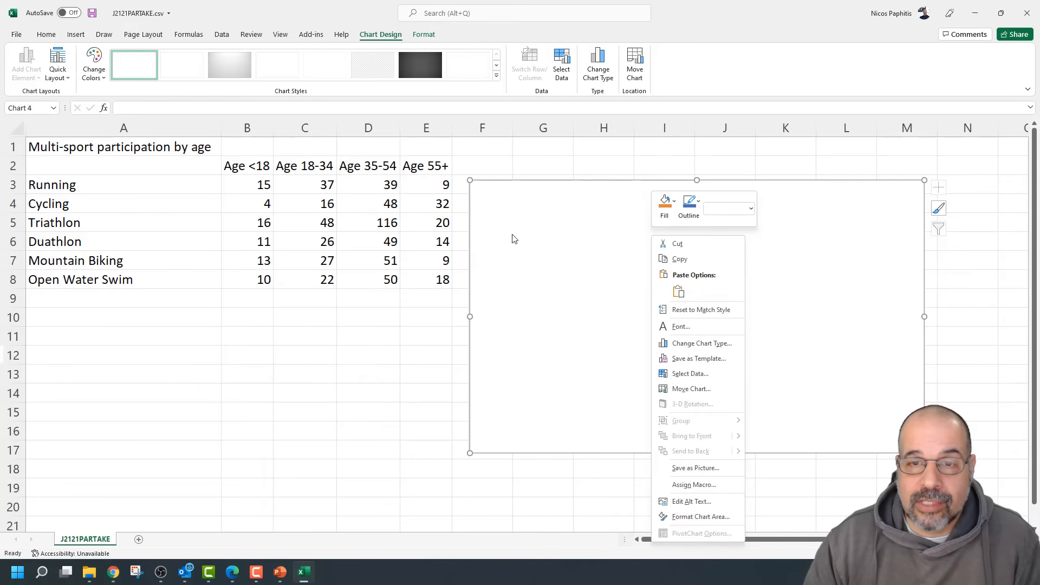
click(701, 373)
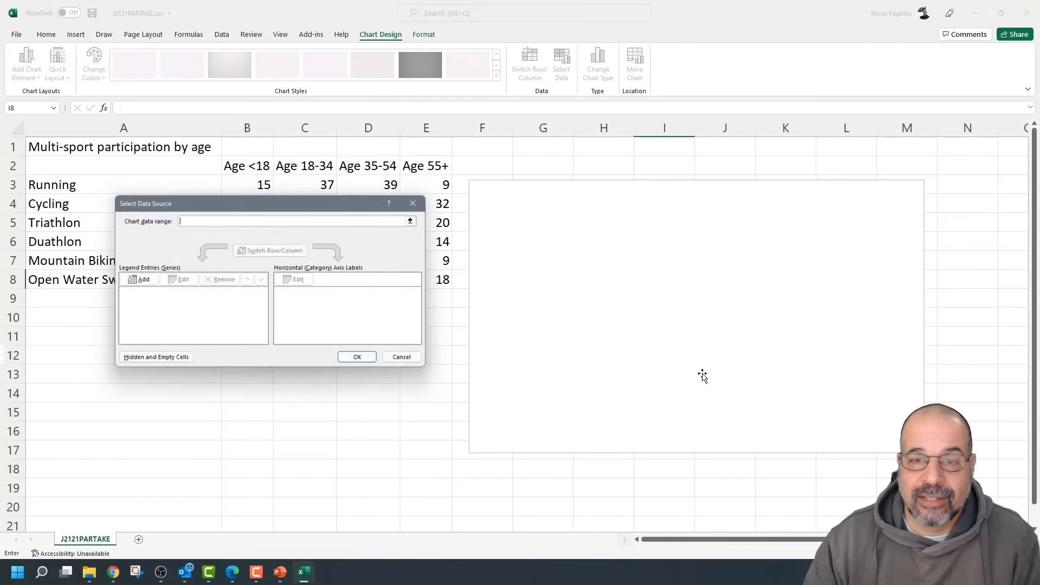
drag(272, 211, 628, 210)
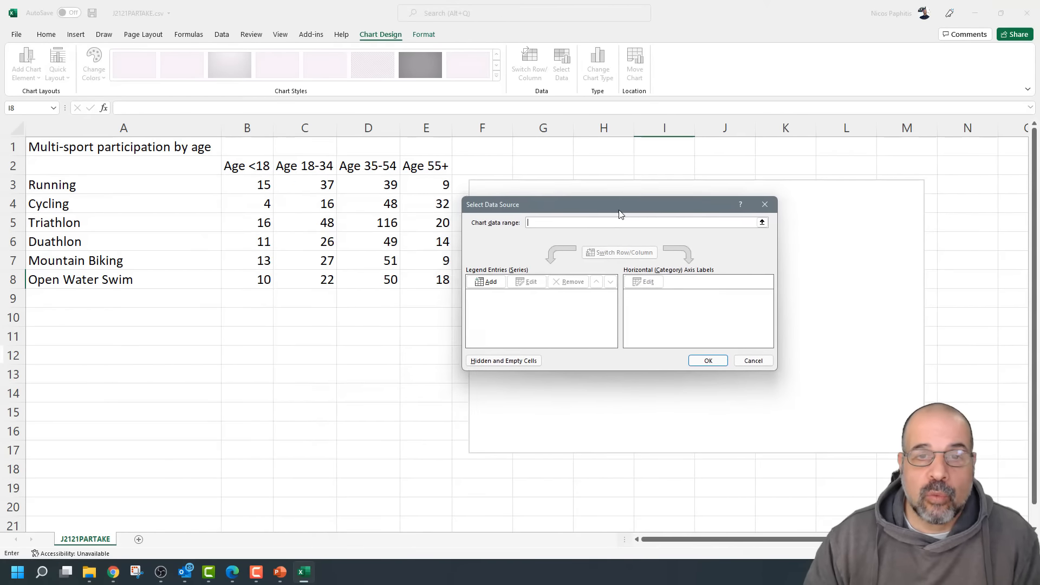
click(535, 222)
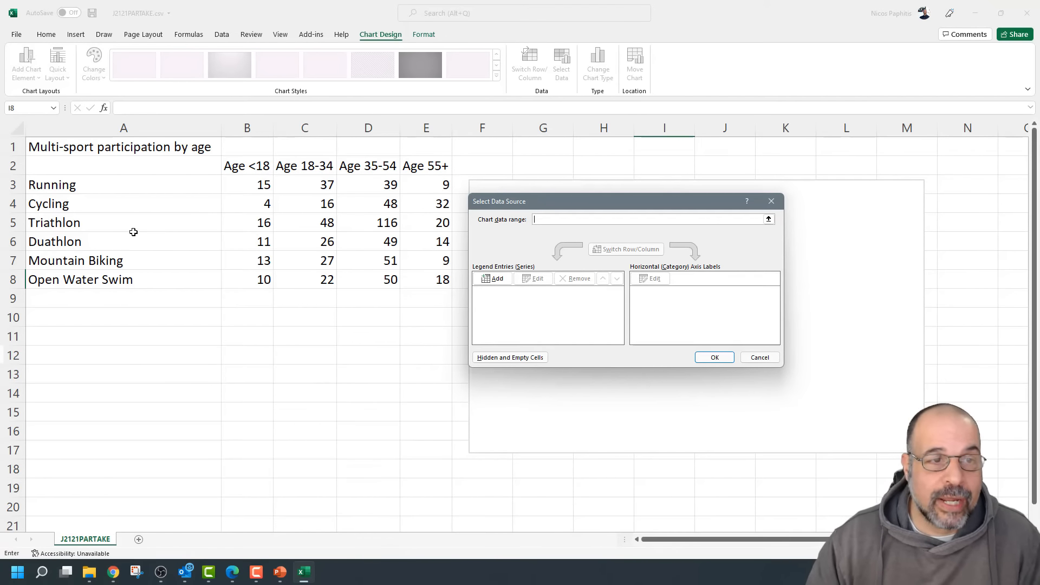
drag(60, 223, 204, 224)
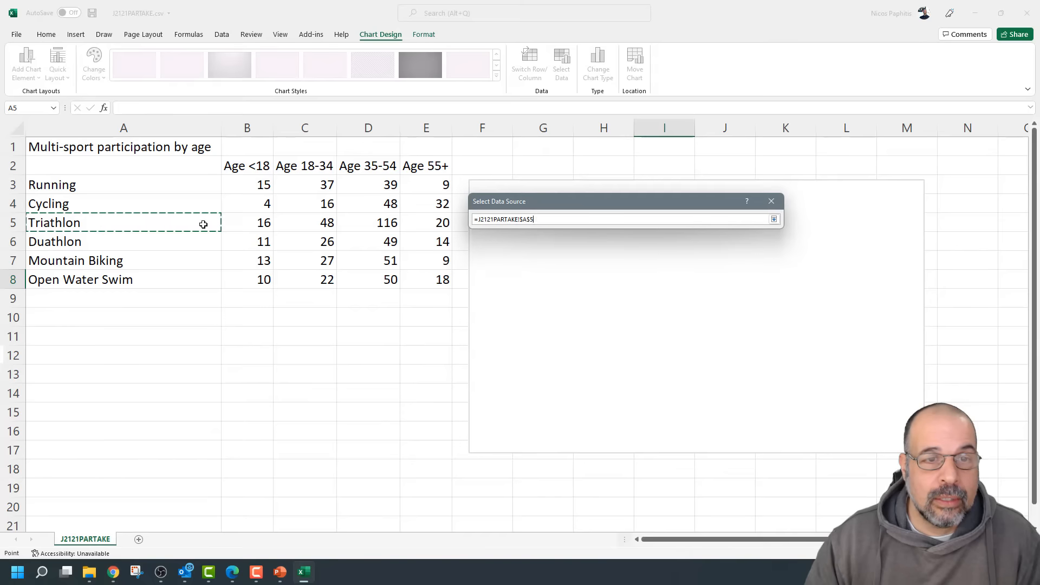
drag(398, 216, 442, 219)
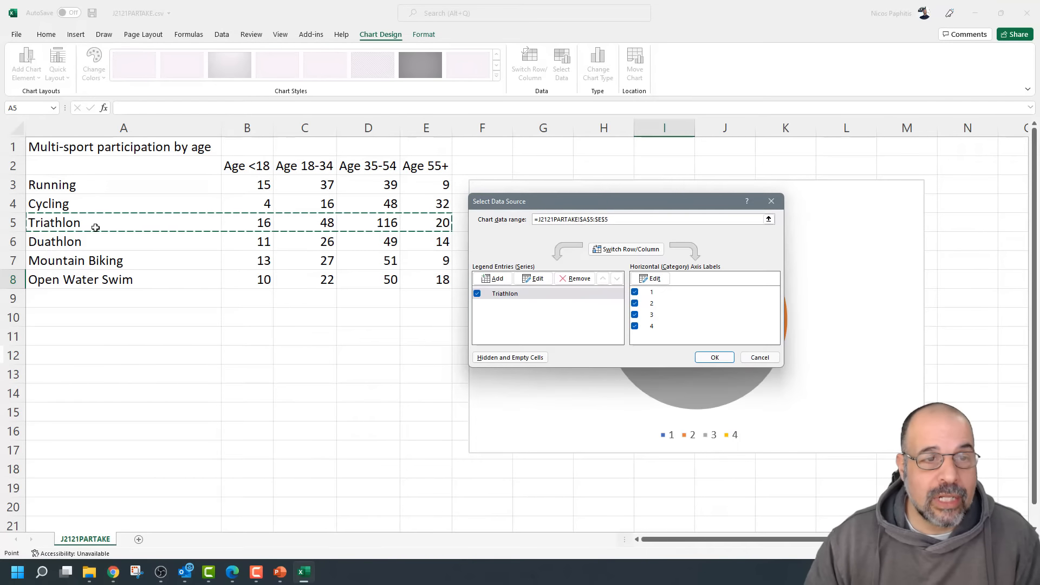
drag(560, 204, 200, 333)
mouse_move(746, 324)
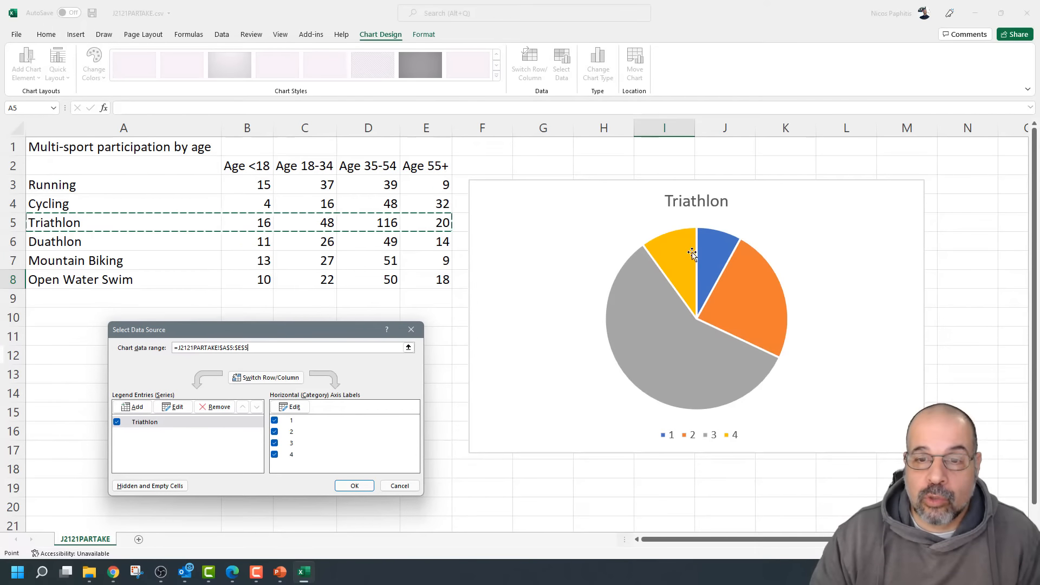
mouse_move(703, 332)
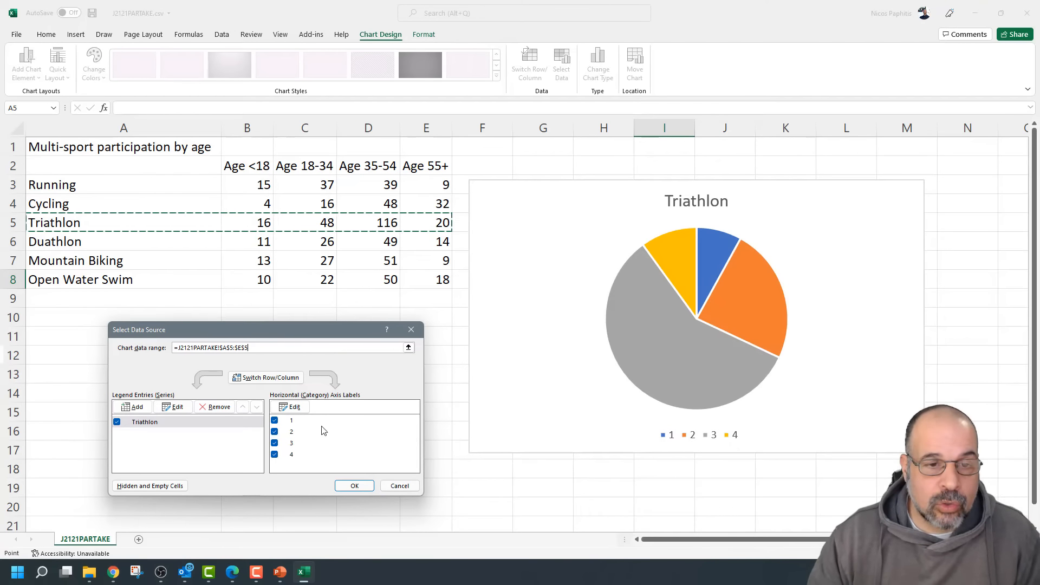
drag(308, 330, 313, 318)
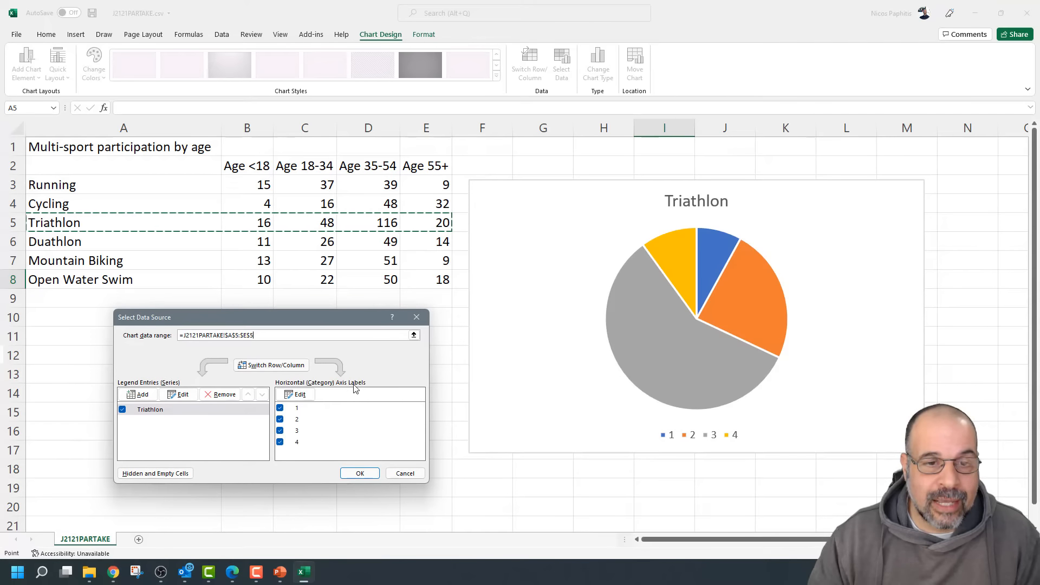
click(296, 395)
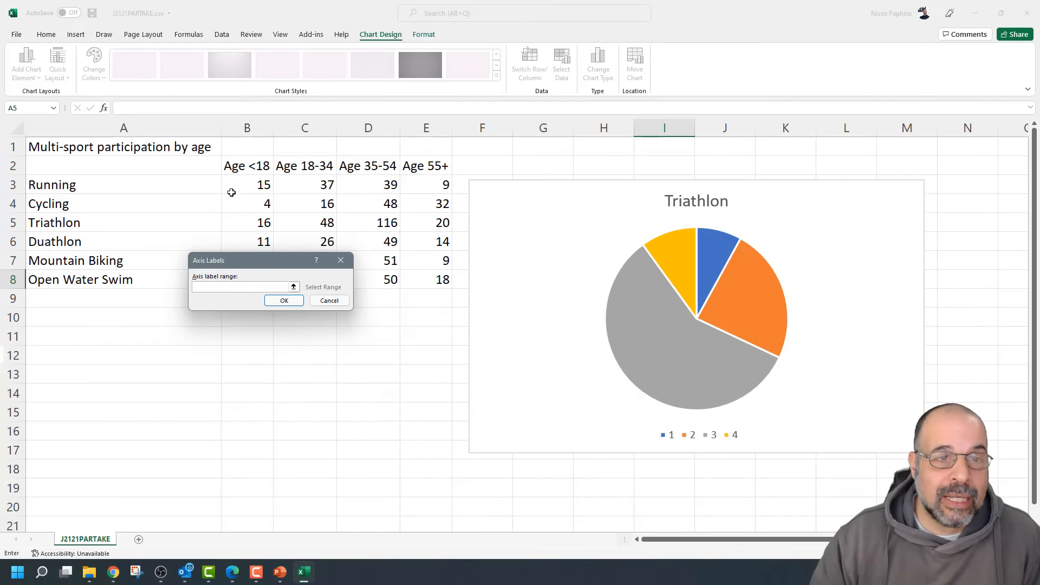
Set the pie chart's category labels to the age headings B2:E2 and apply the data source
drag(246, 162, 425, 168)
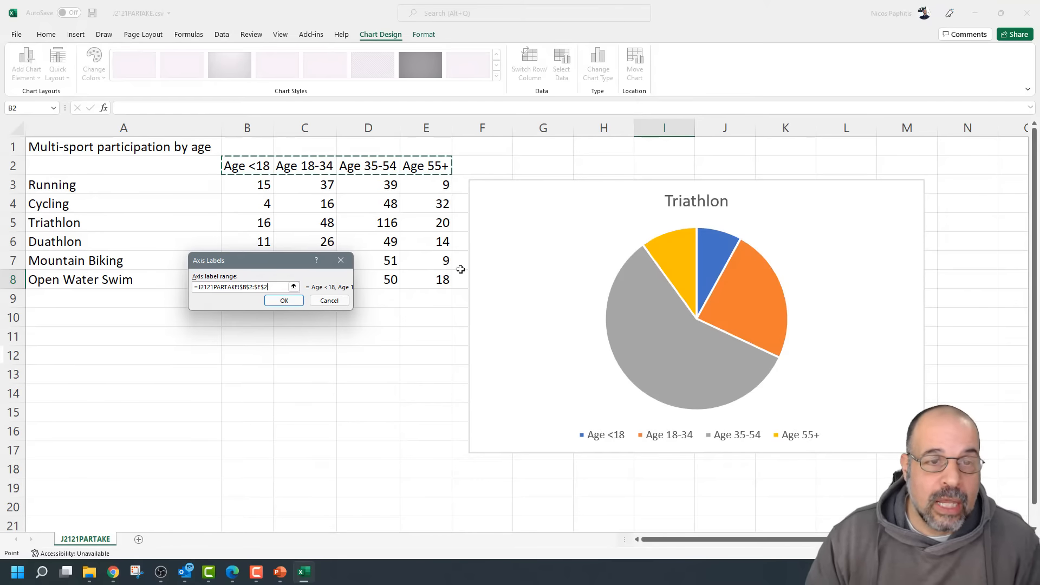
drag(260, 223, 416, 219)
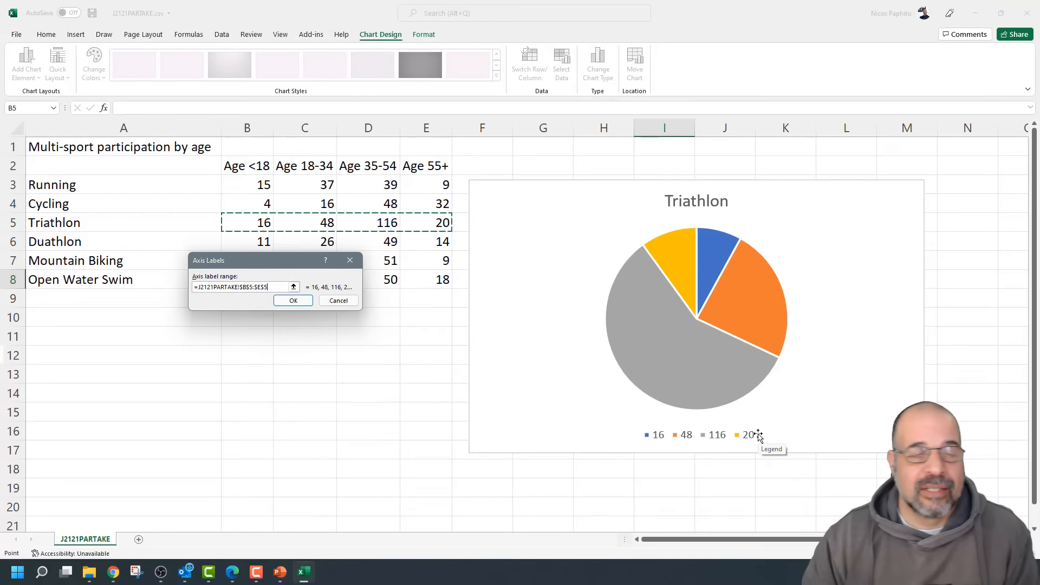
drag(249, 166, 415, 160)
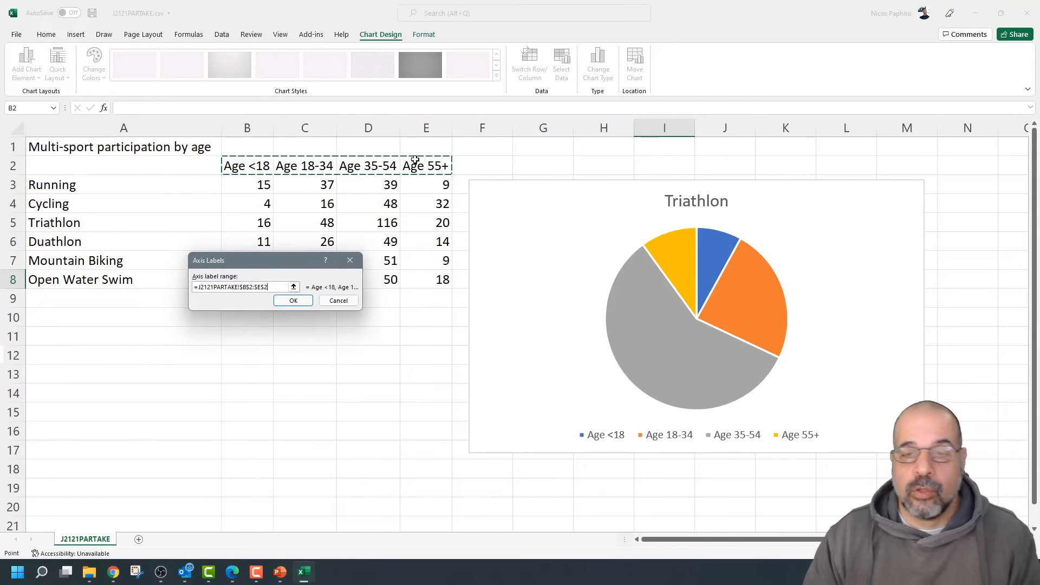
click(294, 300)
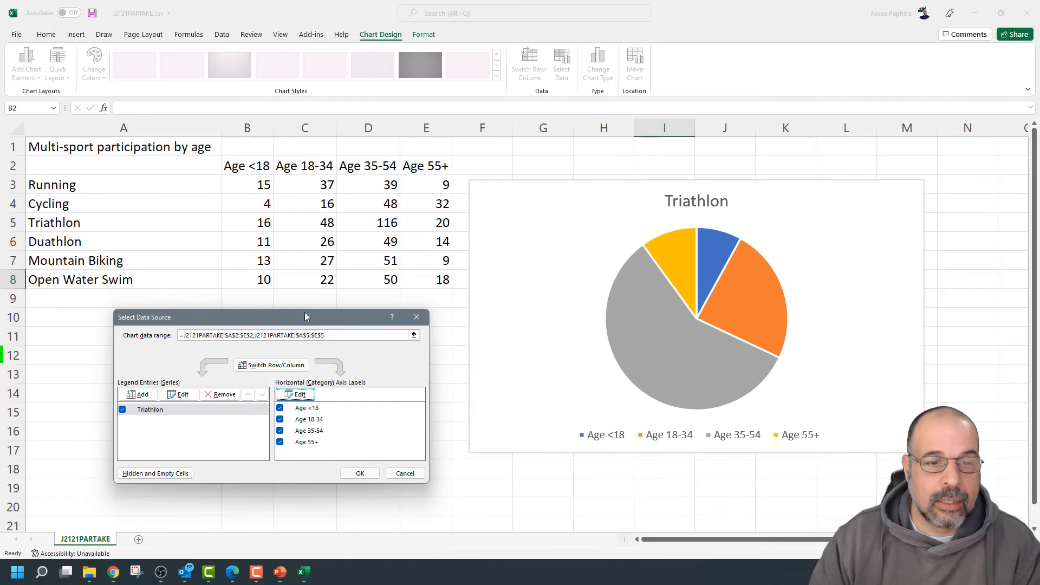
click(359, 473)
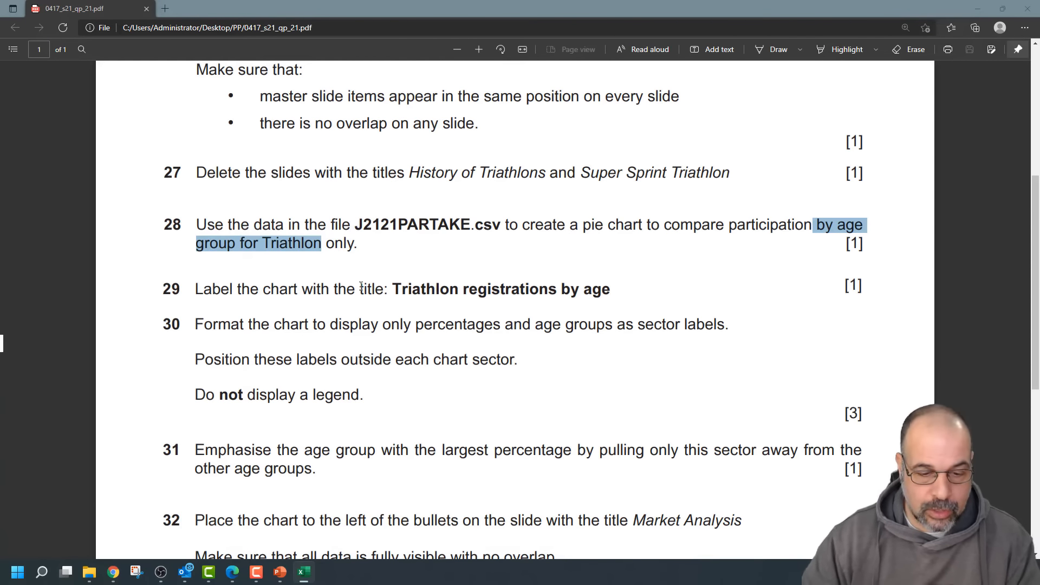
Scroll the exam PDF to questions 28–32 on the Triathlon pie chart
scroll(380, 320, down, 3)
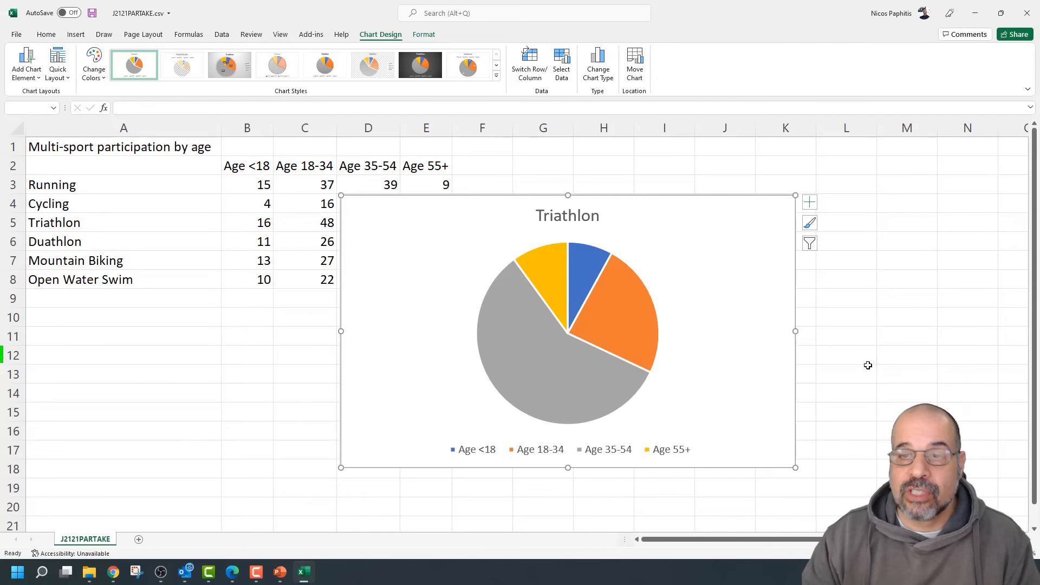
Add data labels to the Triathlon pie chart at the Outside End position
click(746, 309)
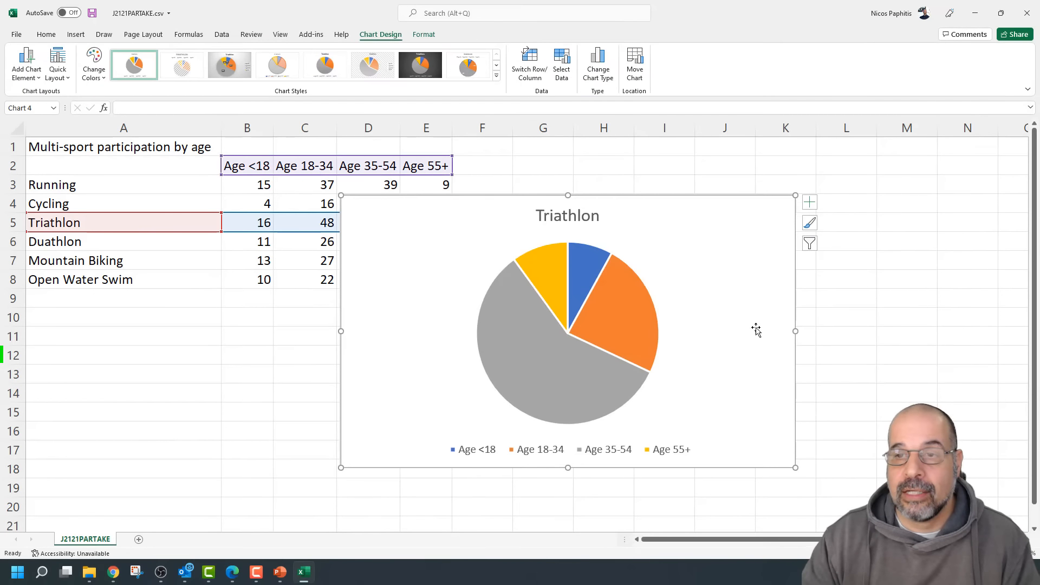
click(812, 204)
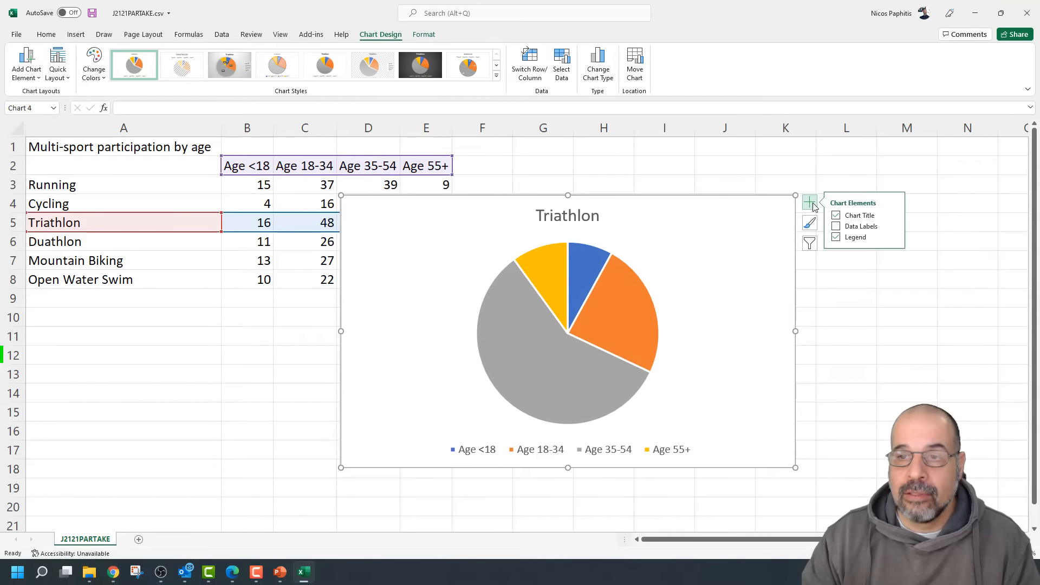
click(837, 227)
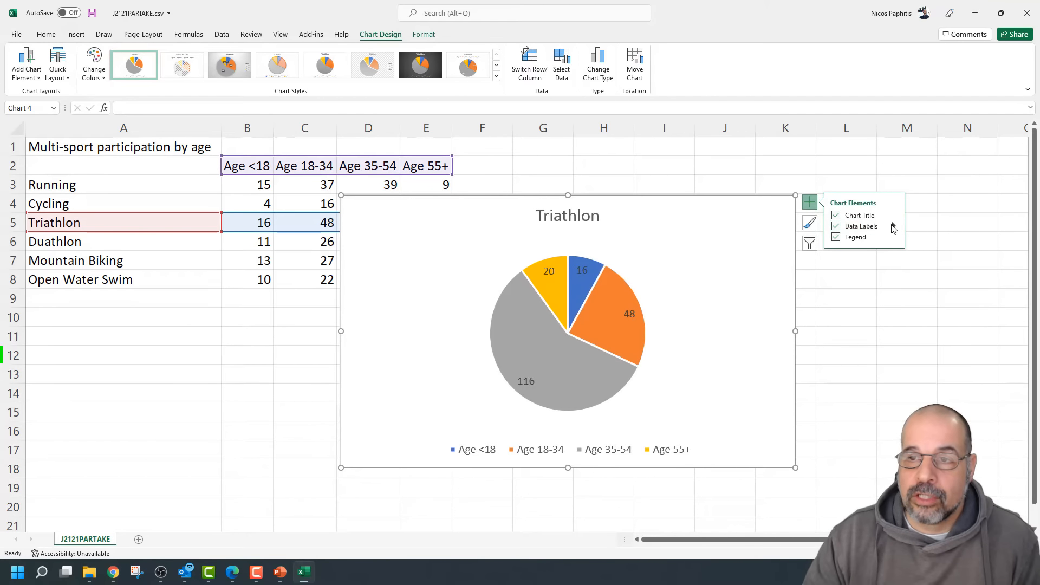
click(894, 228)
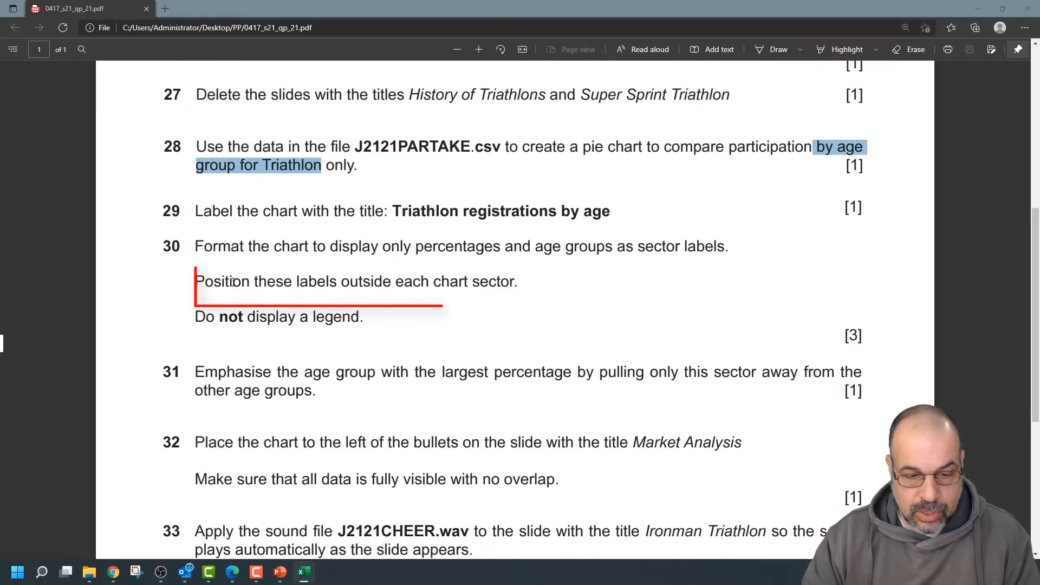
Highlight question 30's line about placing labels outside each sector
drag(201, 281, 494, 280)
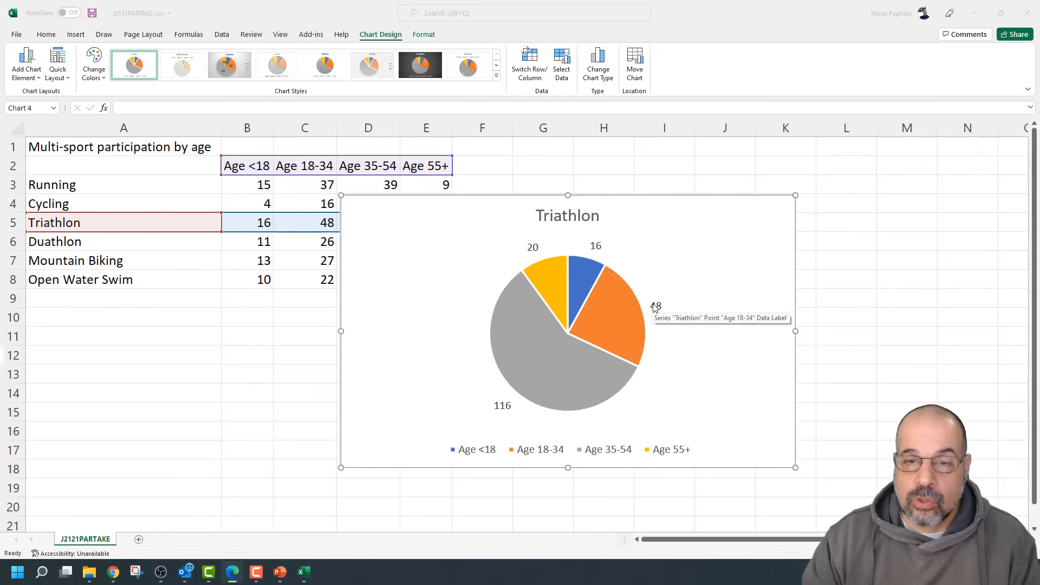
Change the pie labels from Value to Percentage and Category Name
click(727, 275)
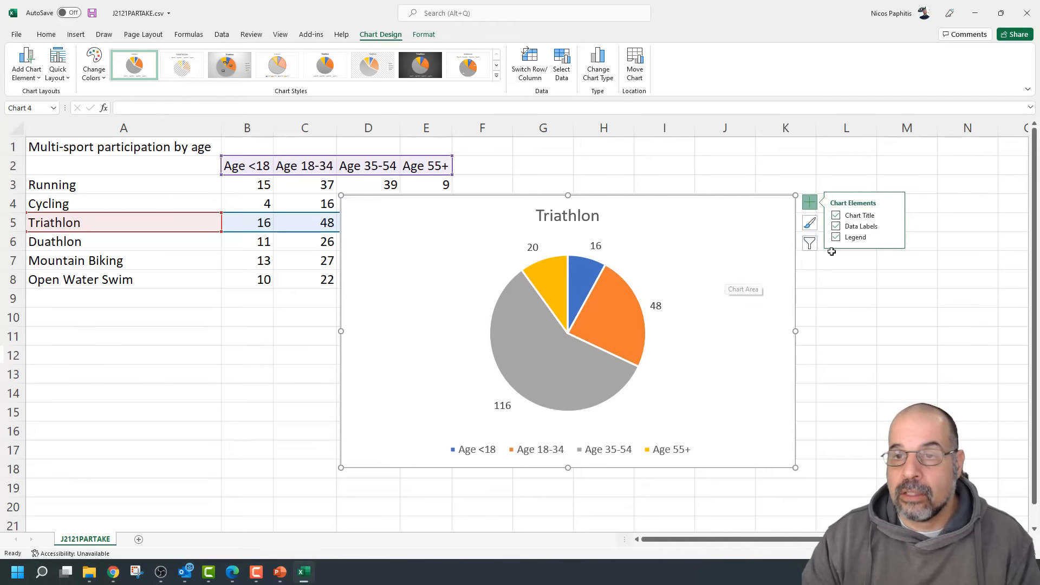
click(894, 226)
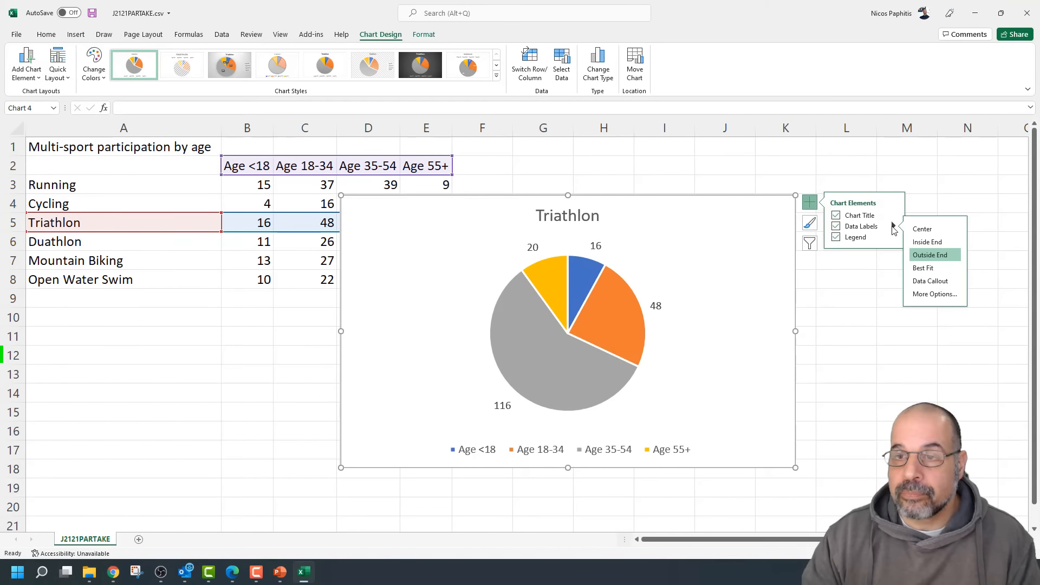
click(930, 295)
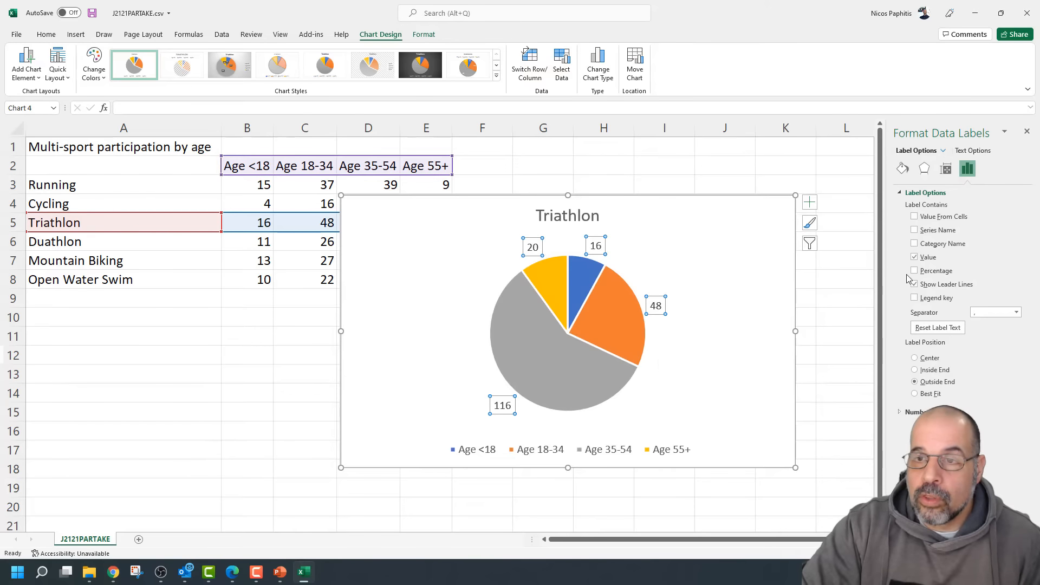
click(915, 258)
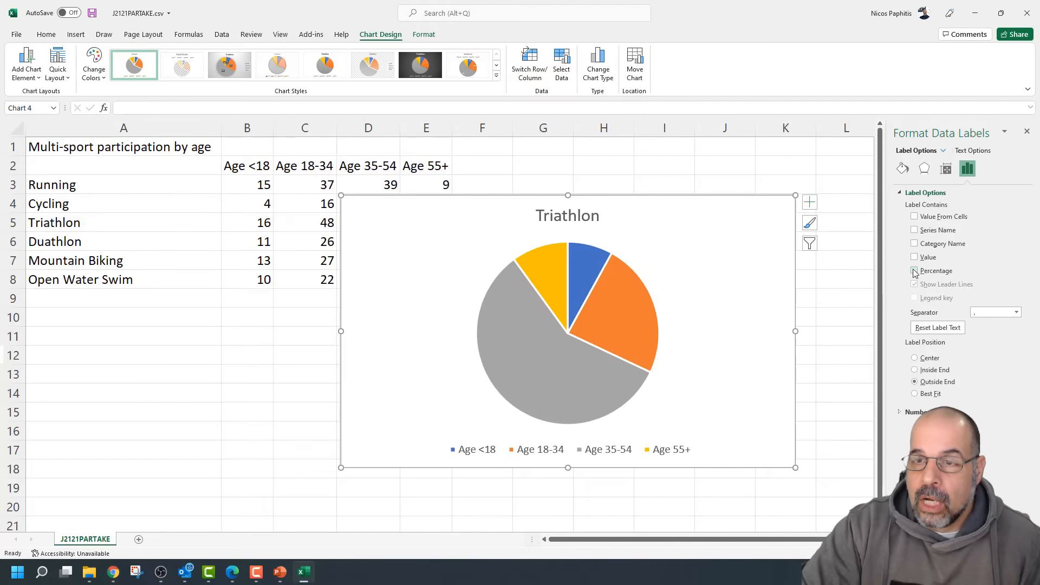
click(915, 270)
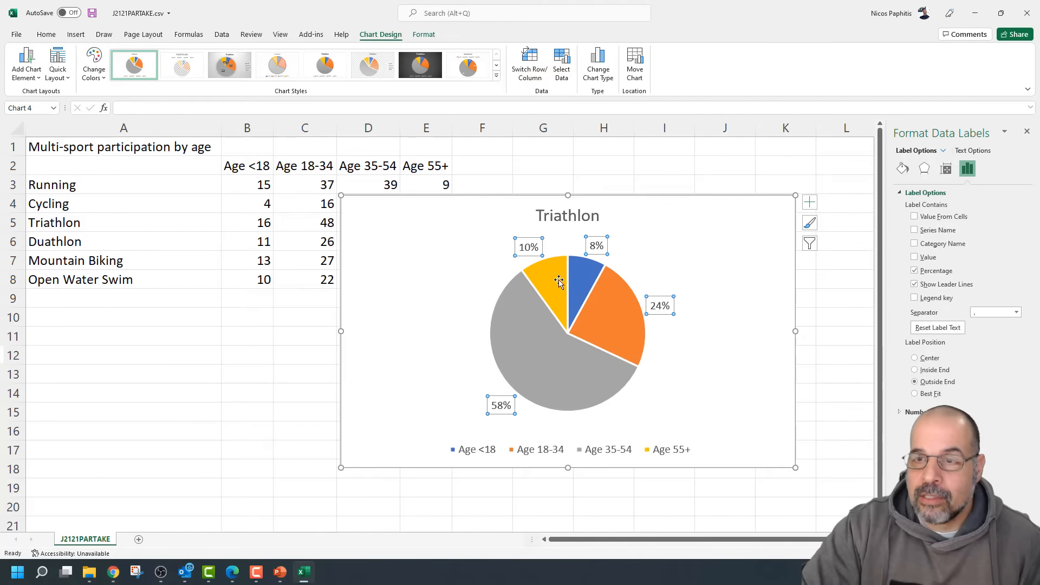
click(916, 231)
click(915, 230)
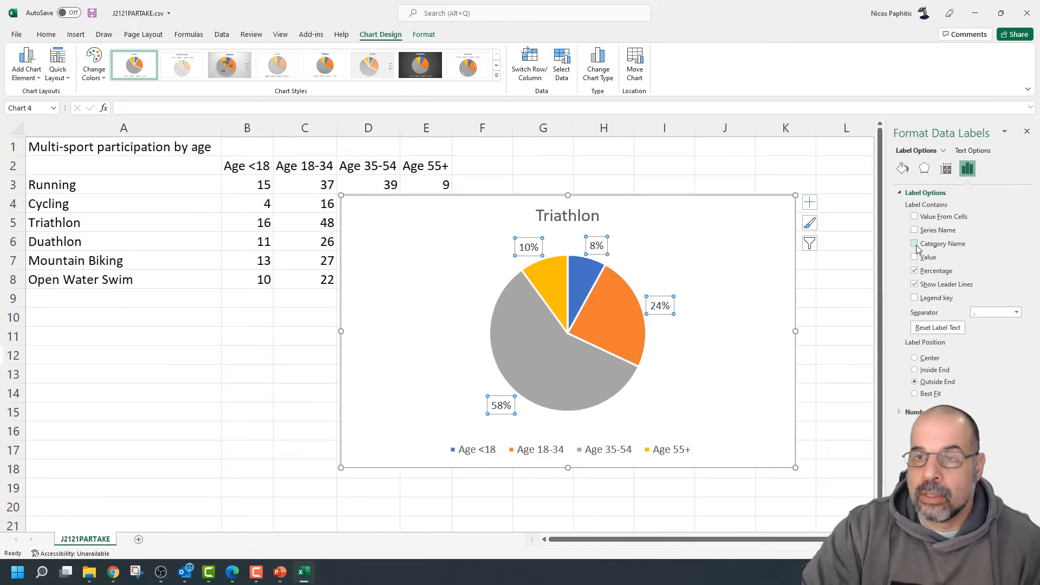
click(916, 244)
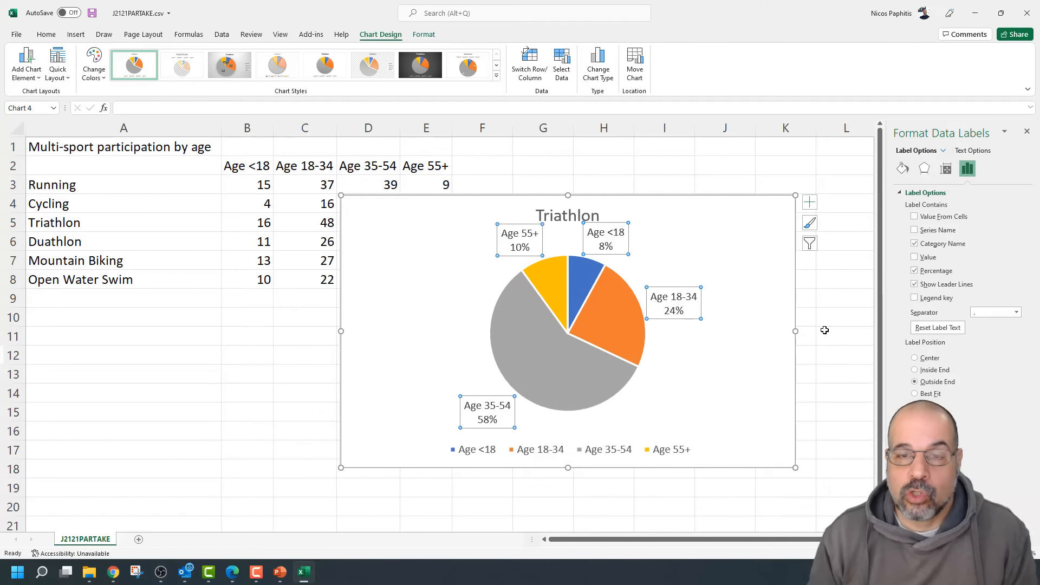
Reopen Format Data Labels to set the separator to New Line
right_click(610, 233)
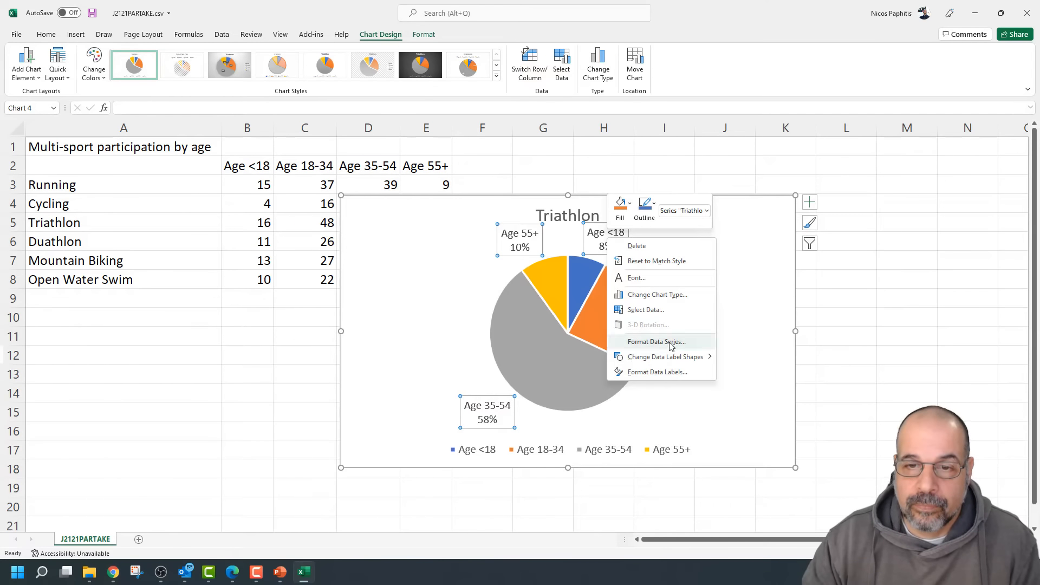
mouse_move(670, 358)
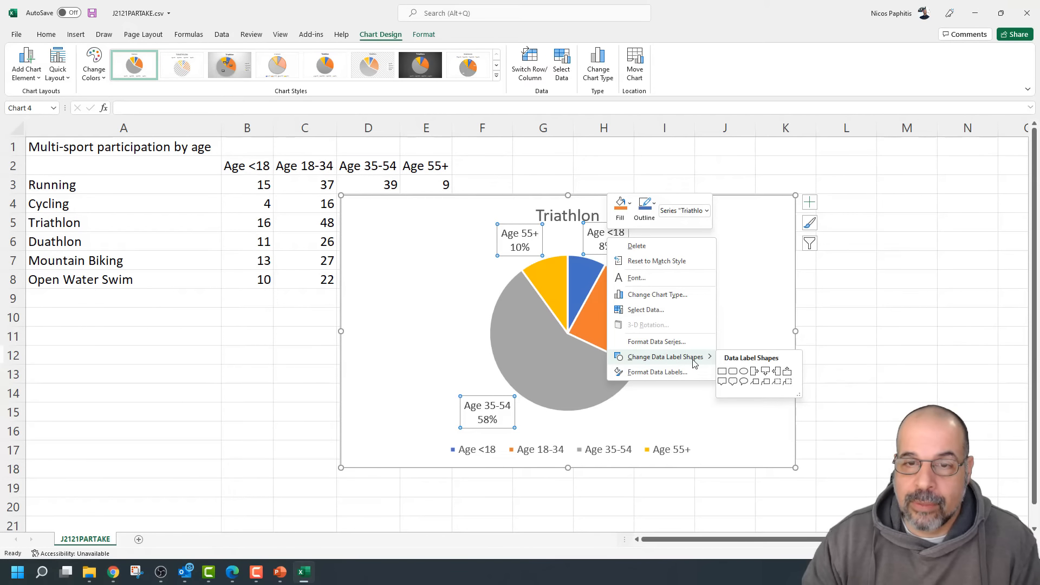
click(684, 372)
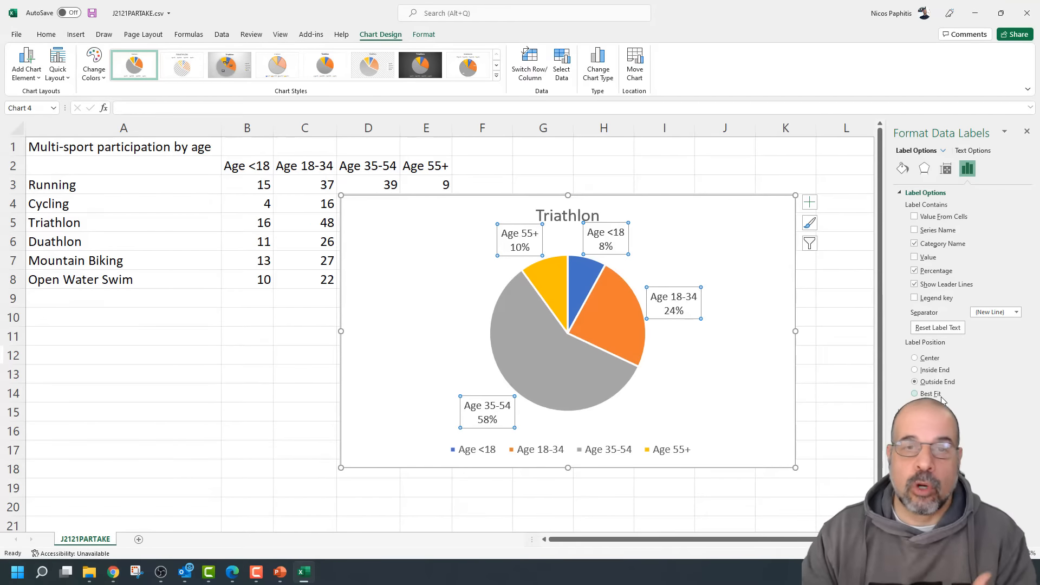
click(721, 383)
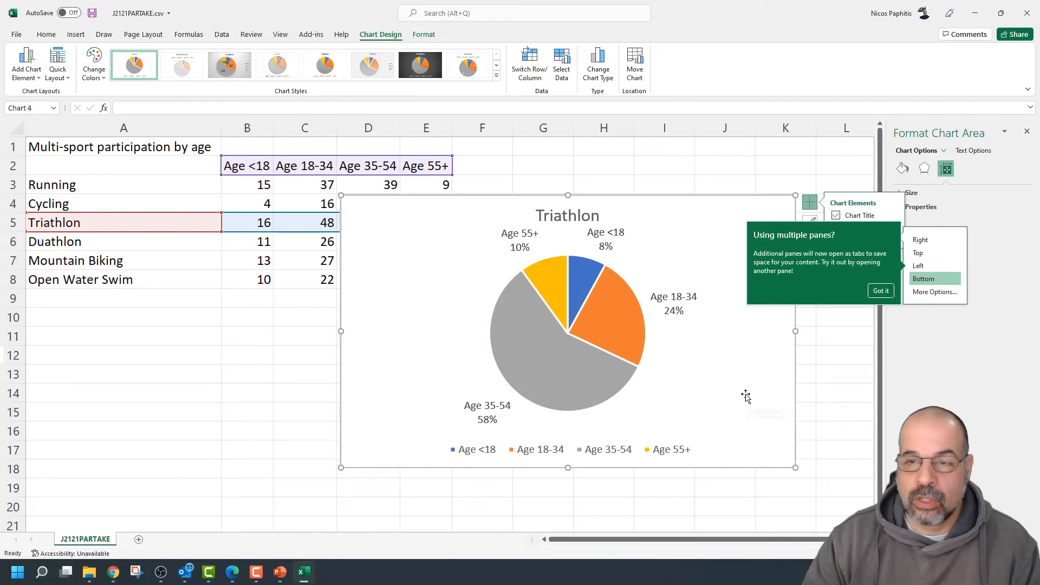
Delete the Triathlon chart's legend and select the pie slices
click(746, 389)
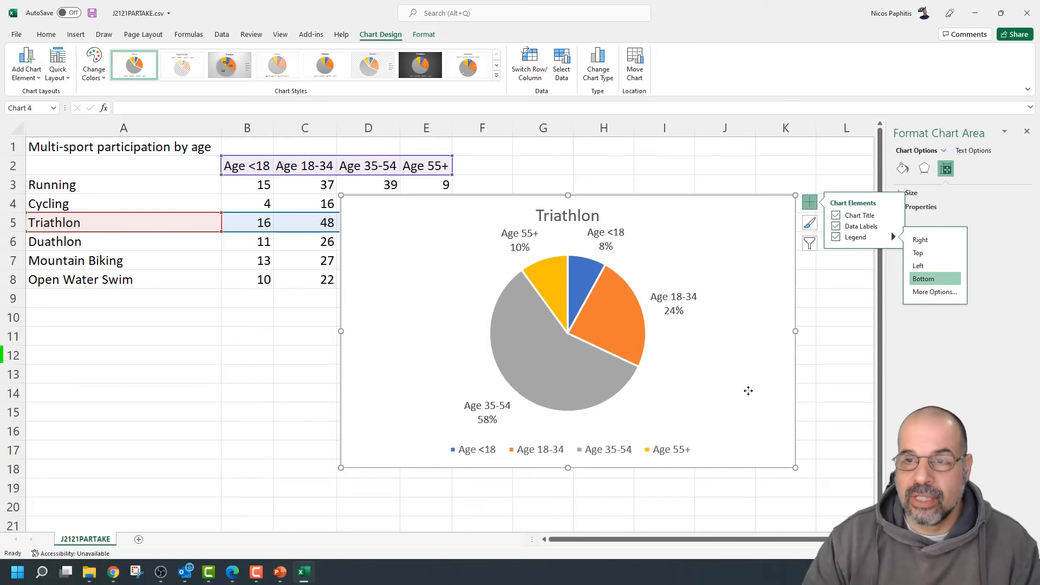
click(666, 448)
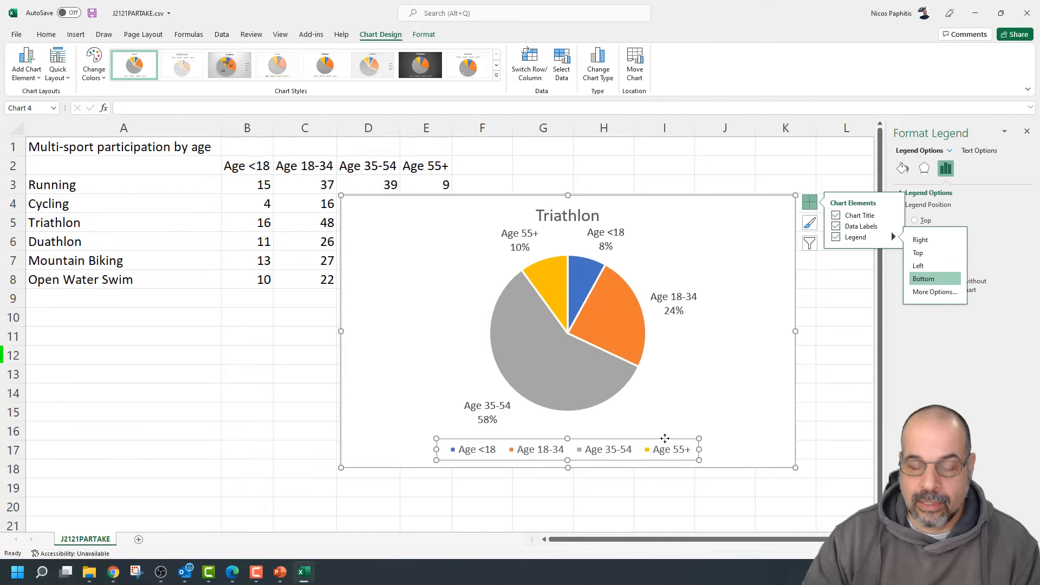
key(Delete)
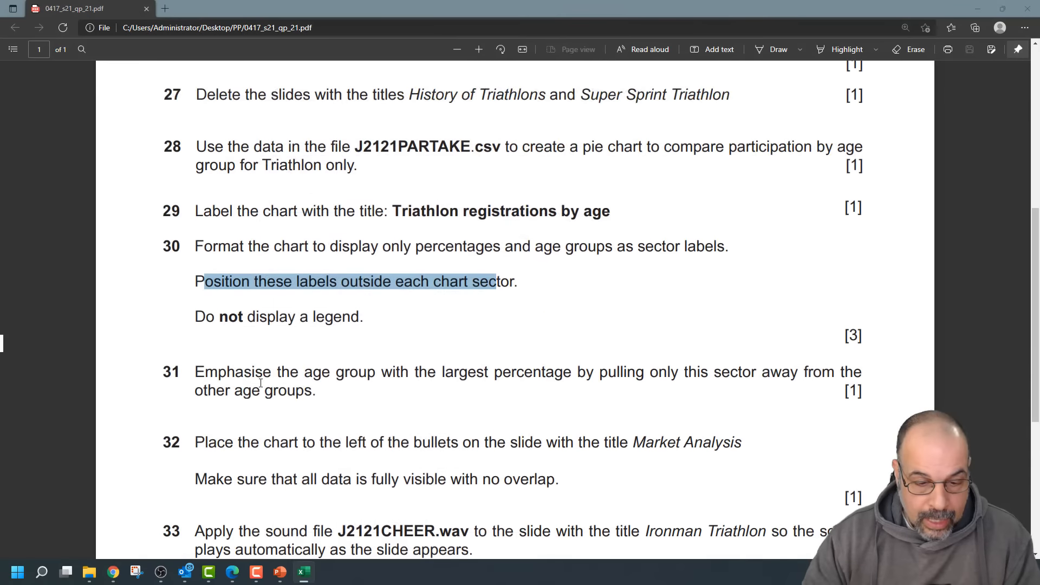
scroll(260, 377, down, 1)
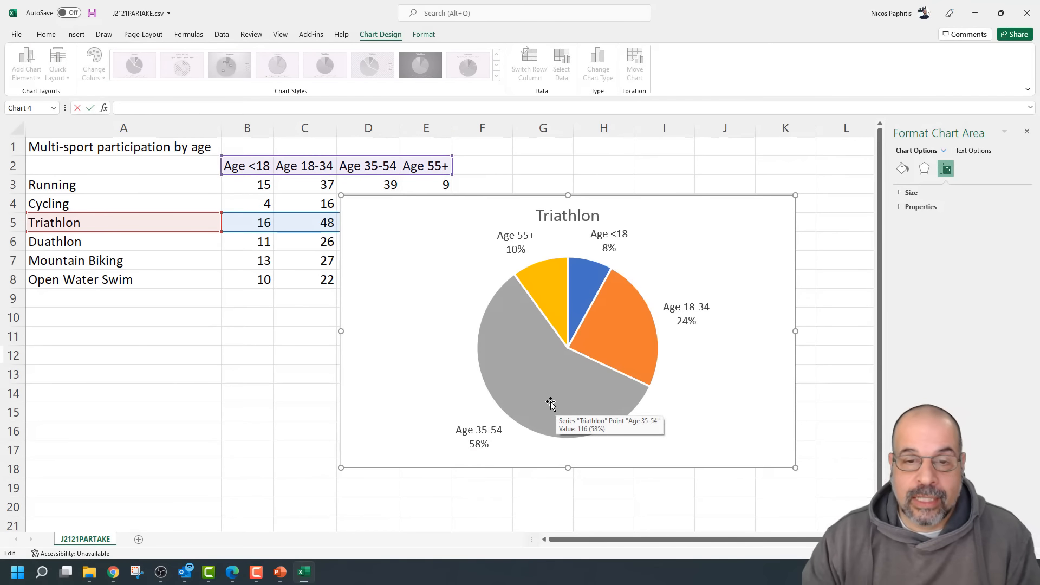
click(540, 366)
Try exploding all four slices, then undo it
drag(541, 366, 528, 397)
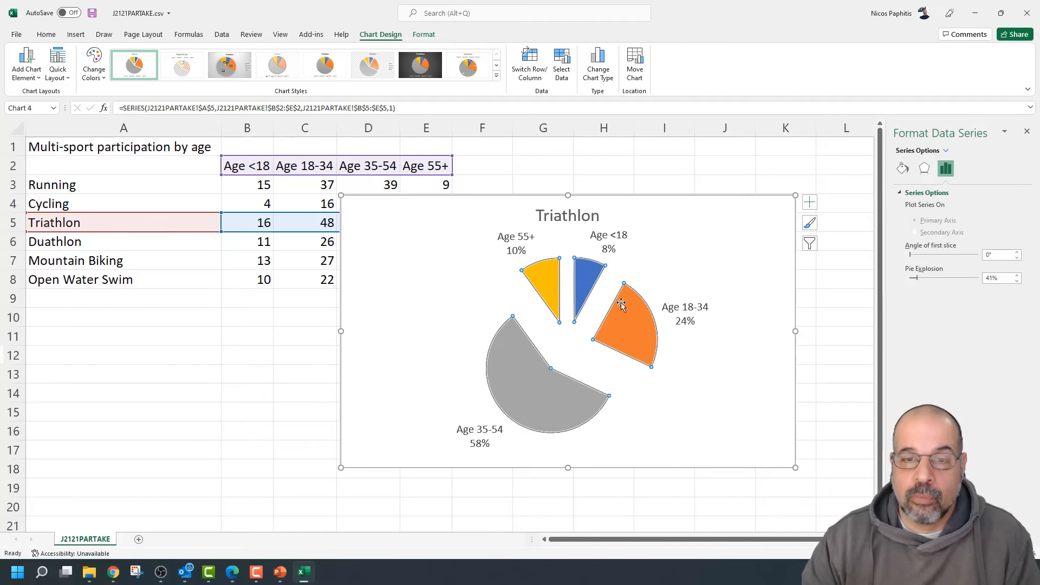
click(638, 334)
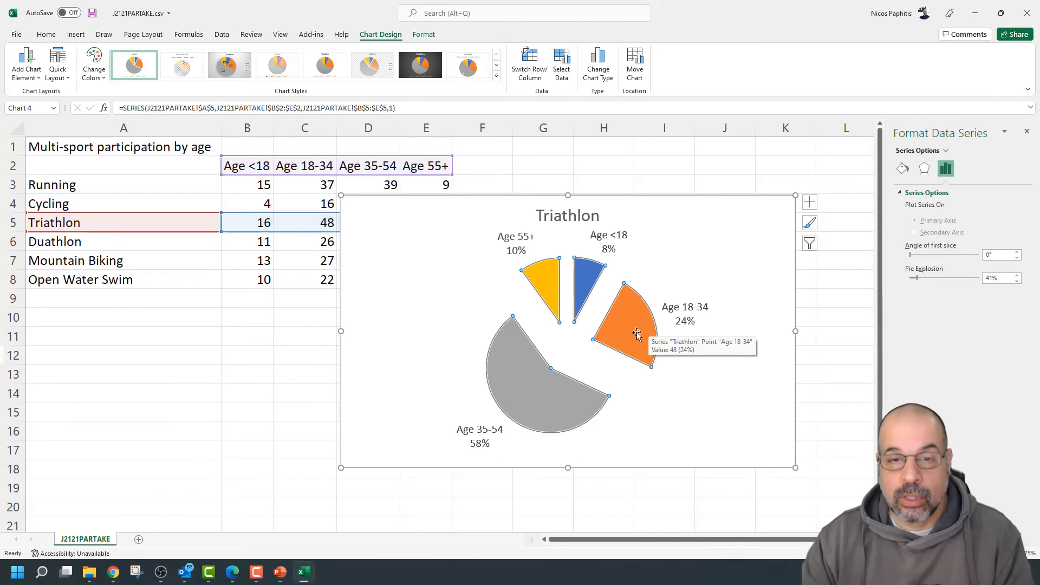
key(ctrl+z)
Pull only the Age 35-54 slice out to about 22% and resize the chart
click(697, 395)
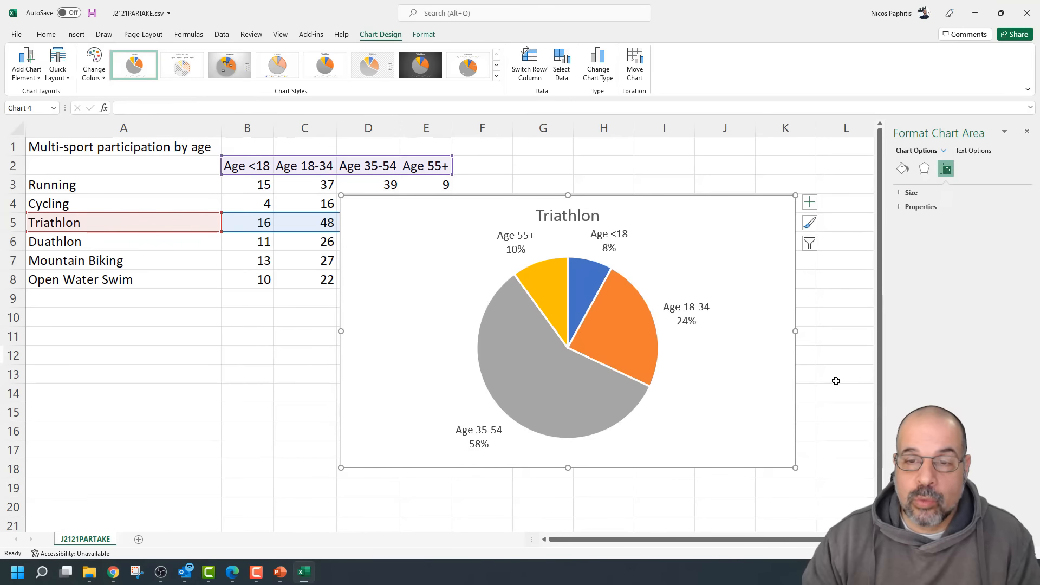
click(560, 379)
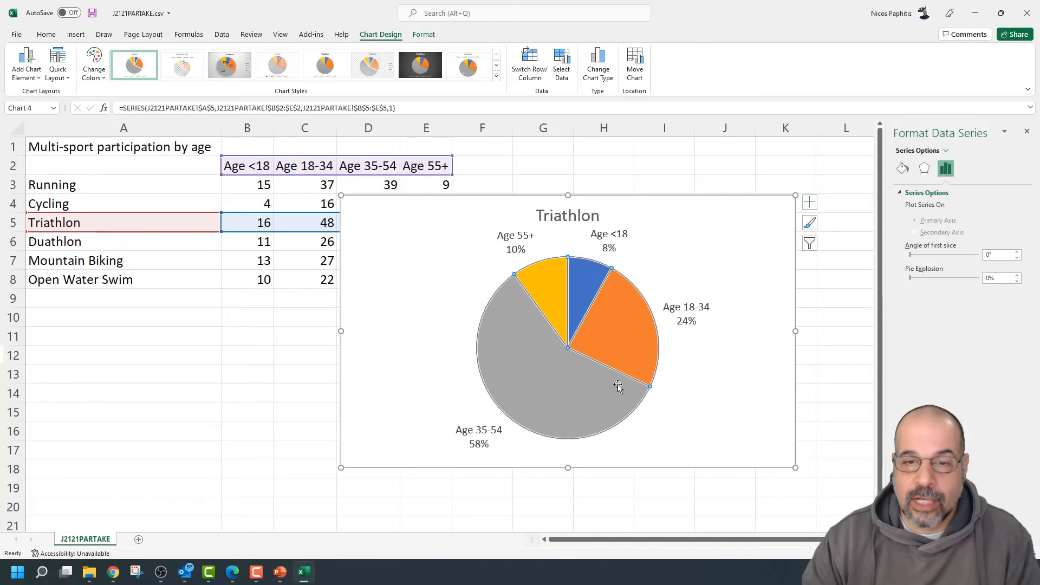
mouse_move(618, 386)
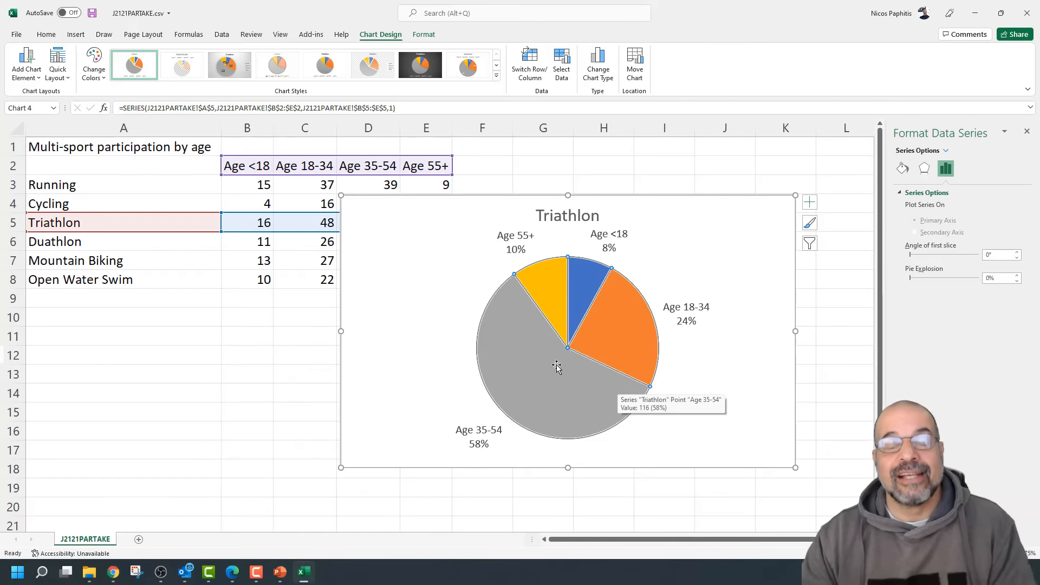
click(532, 359)
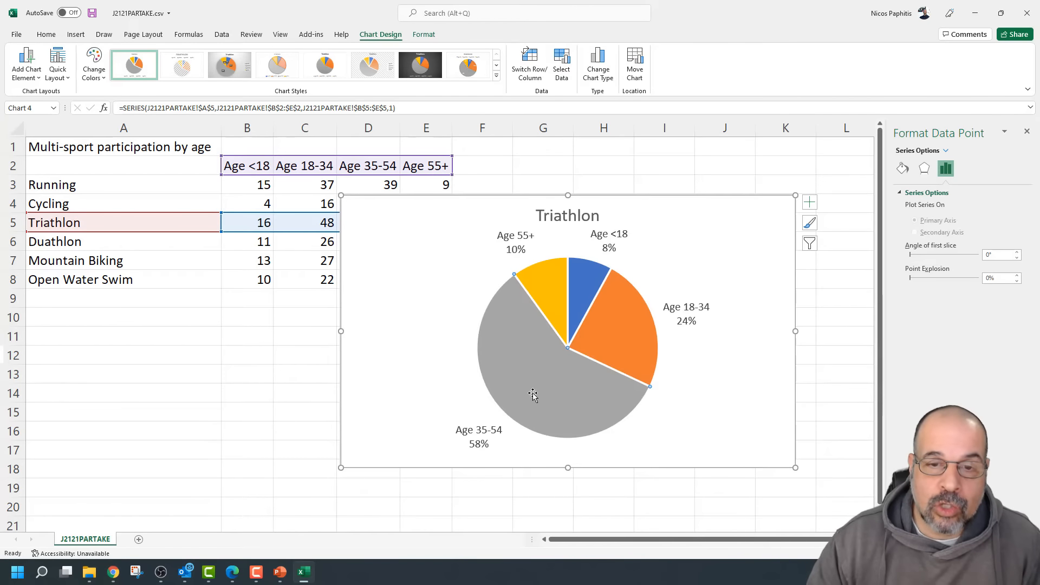
drag(532, 393, 558, 412)
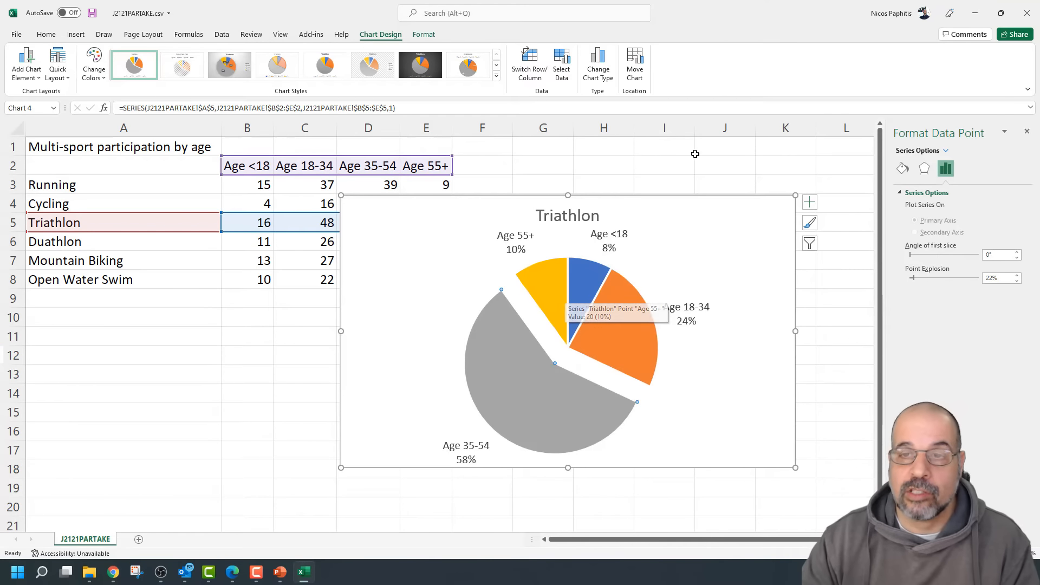
drag(795, 195, 547, 295)
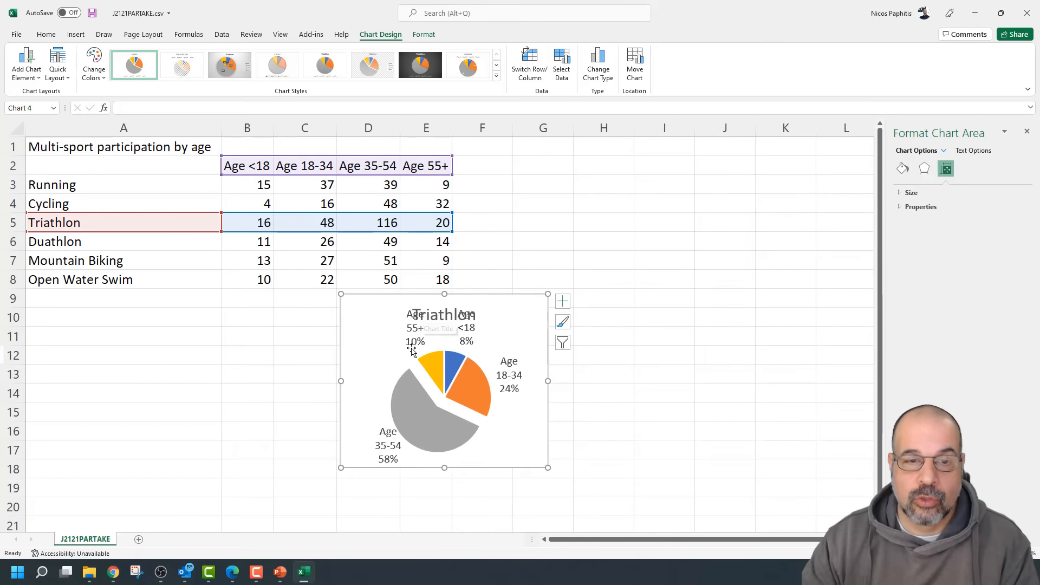
drag(547, 296, 808, 188)
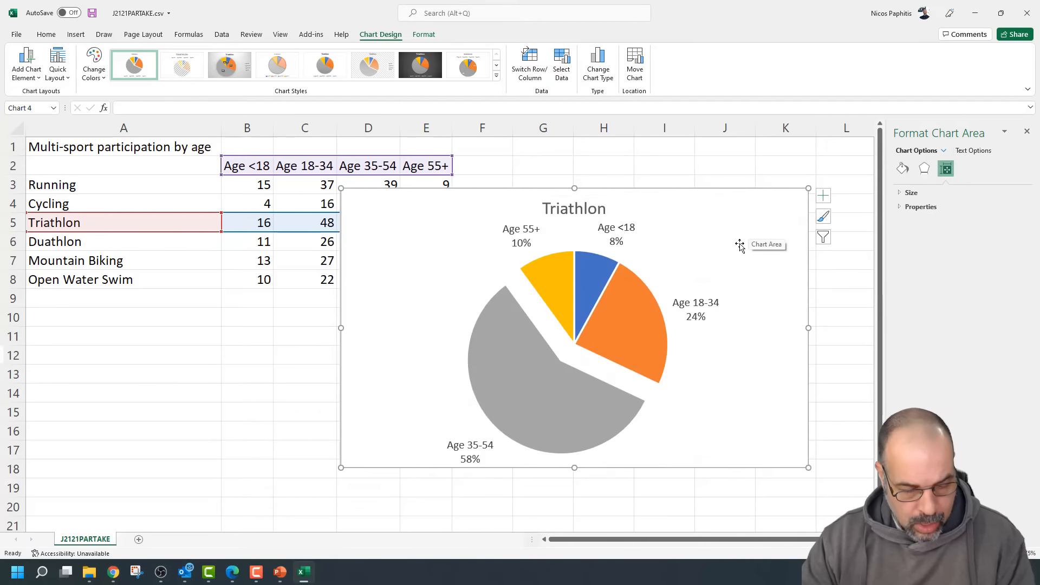
Copy the title 'Triathlon registrations by age' from question 29 in the PDF
key(alt+Tab)
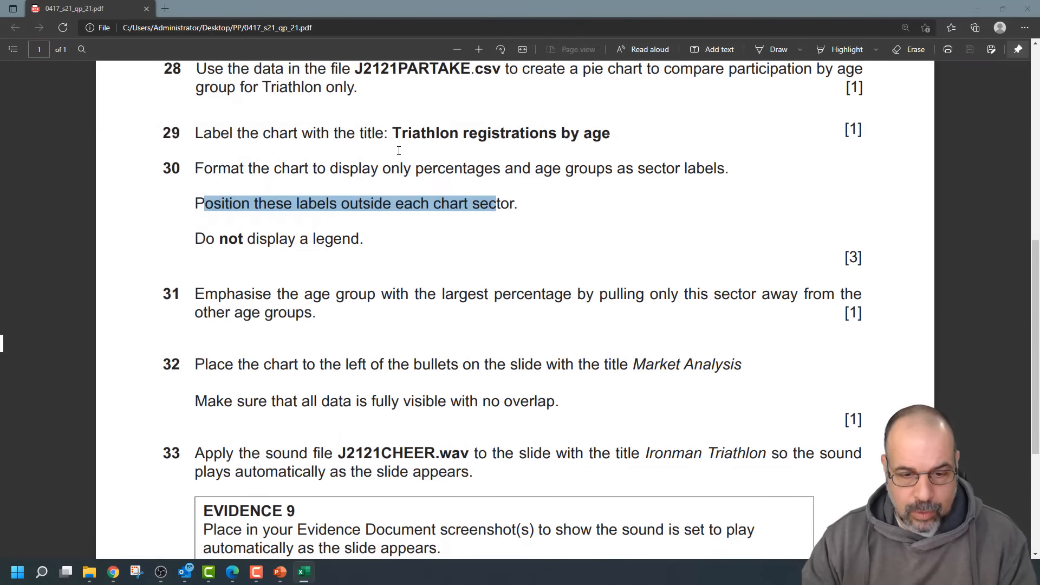
drag(393, 133, 603, 135)
key(ctrl+c)
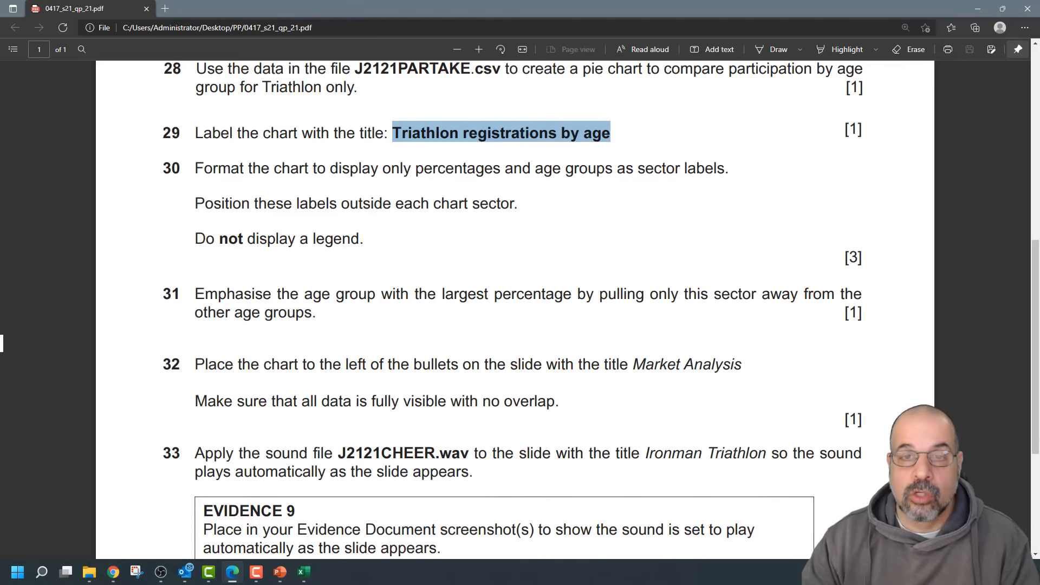
key(alt+Tab)
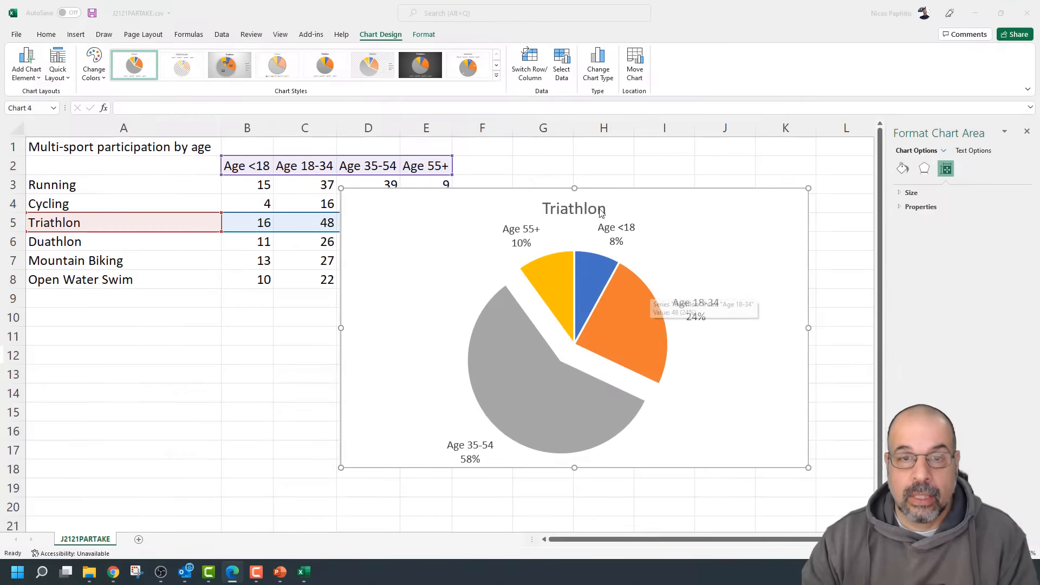
Replace the chart title with the pasted 'Triathlon registrations by age'
click(583, 209)
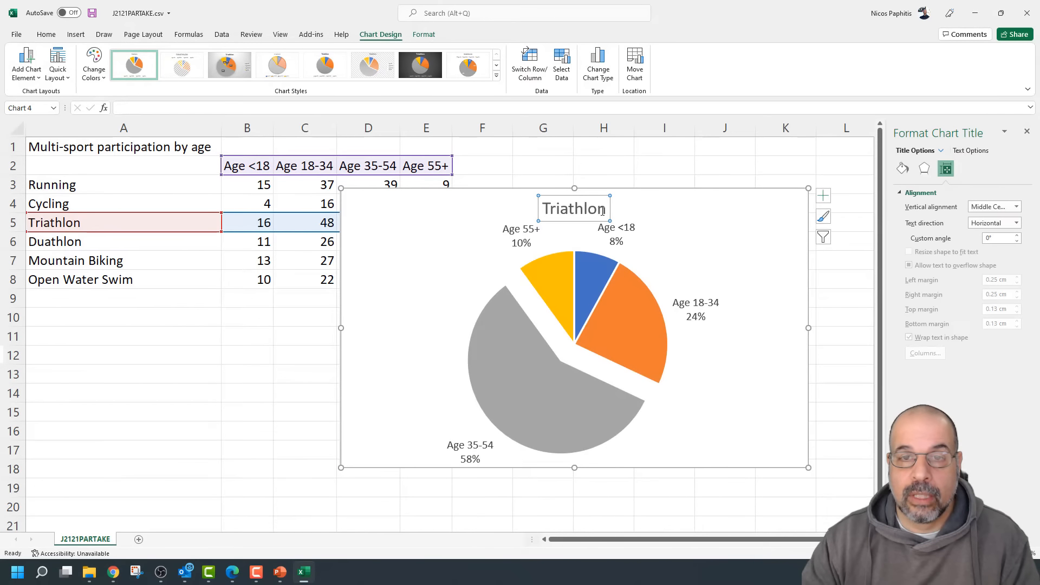
click(603, 211)
key(BackSpace)
key(BackSpace)
key(BackSpace)
key(BackSpace)
key(BackSpace)
key(BackSpace)
key(BackSpace)
key(BackSpace)
key(BackSpace)
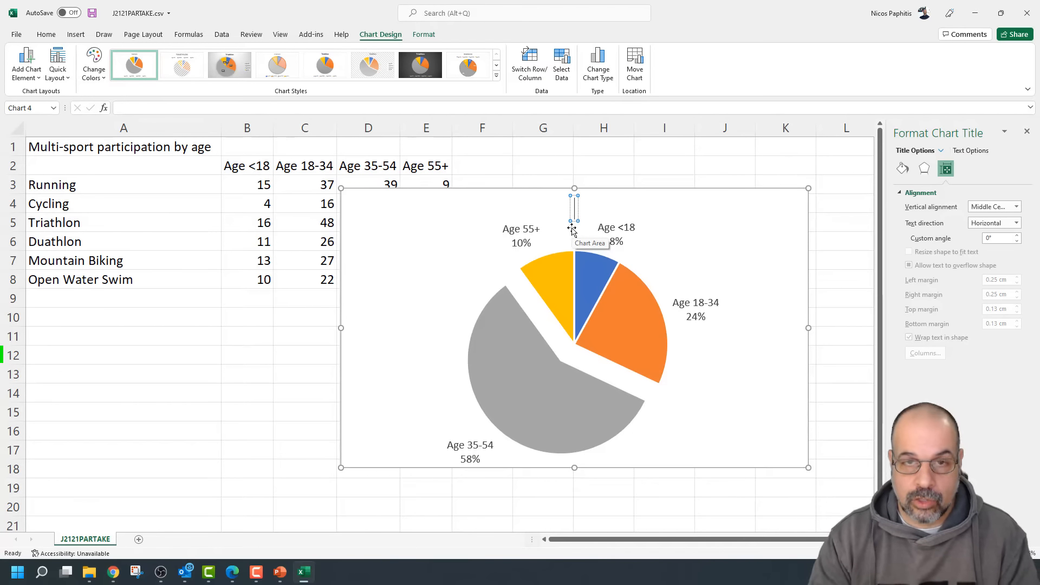
key(ctrl+v)
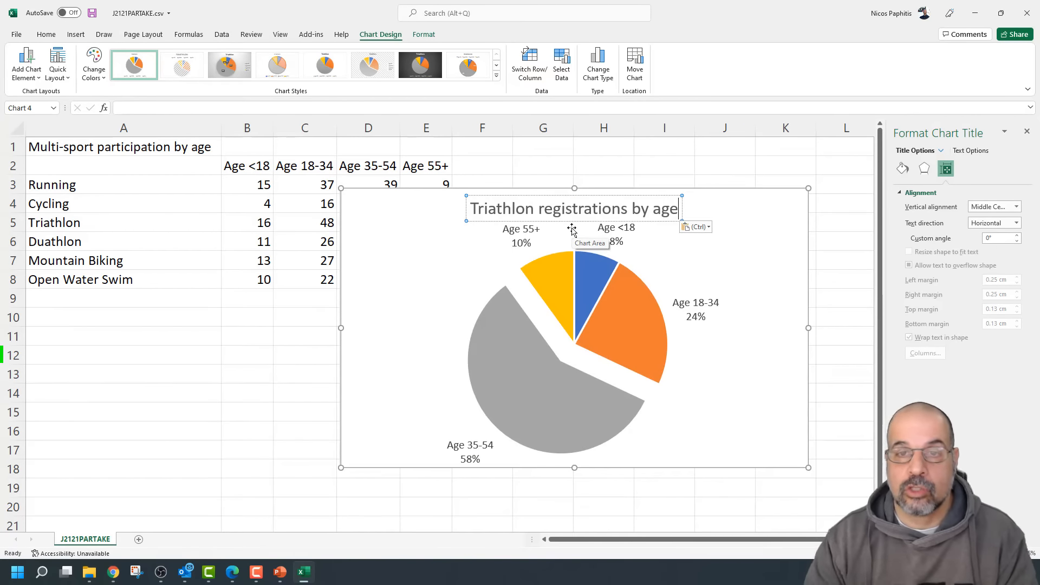
click(770, 310)
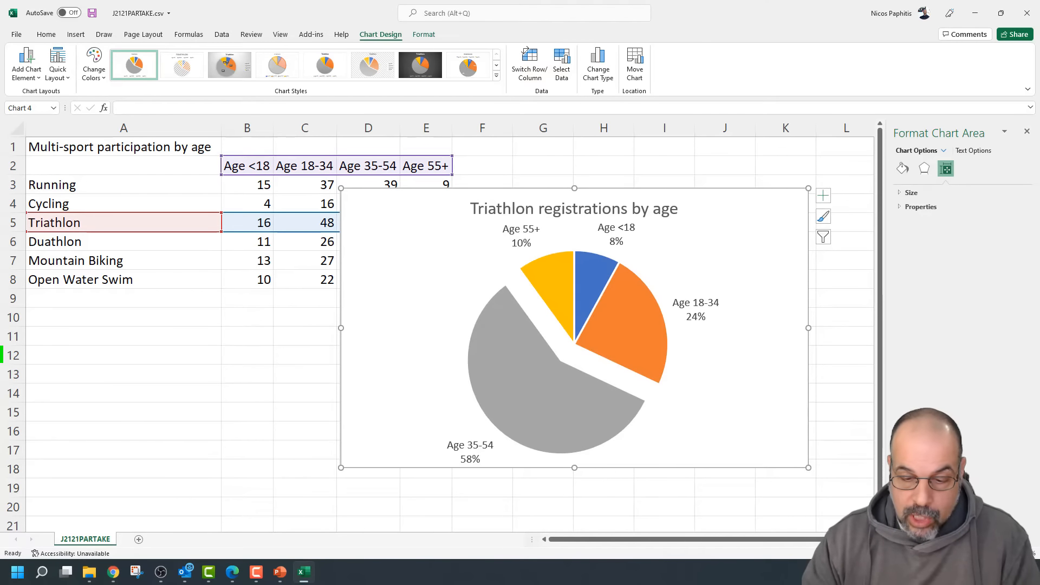
Copy the whole pie chart for the presentation
right_click(753, 269)
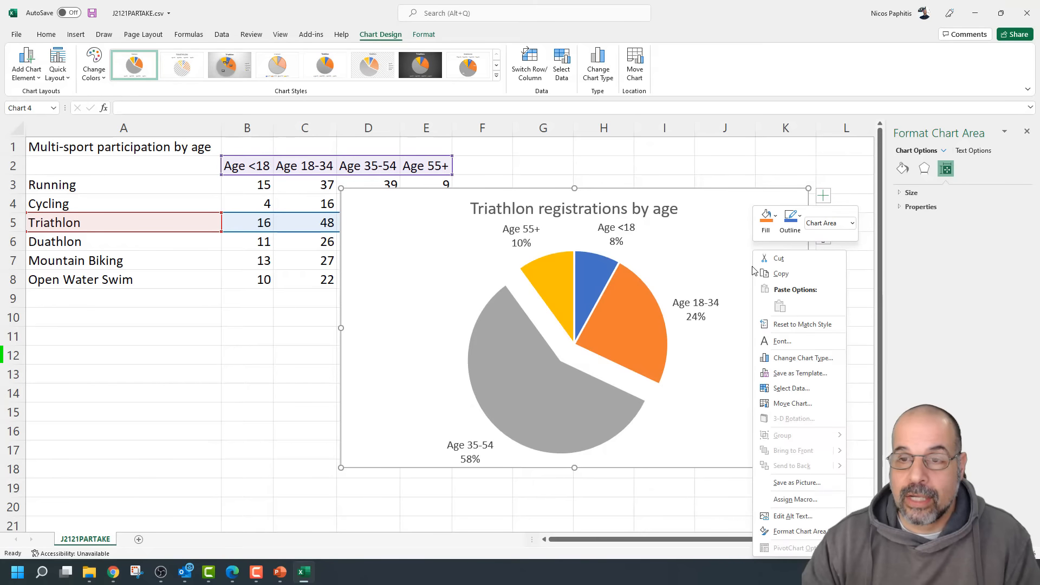
click(781, 273)
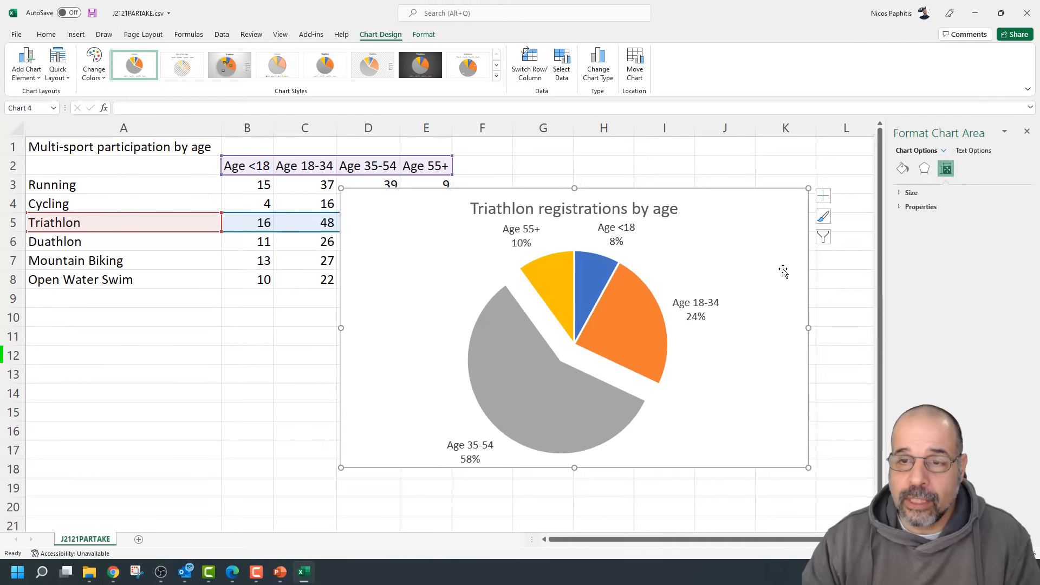
click(284, 572)
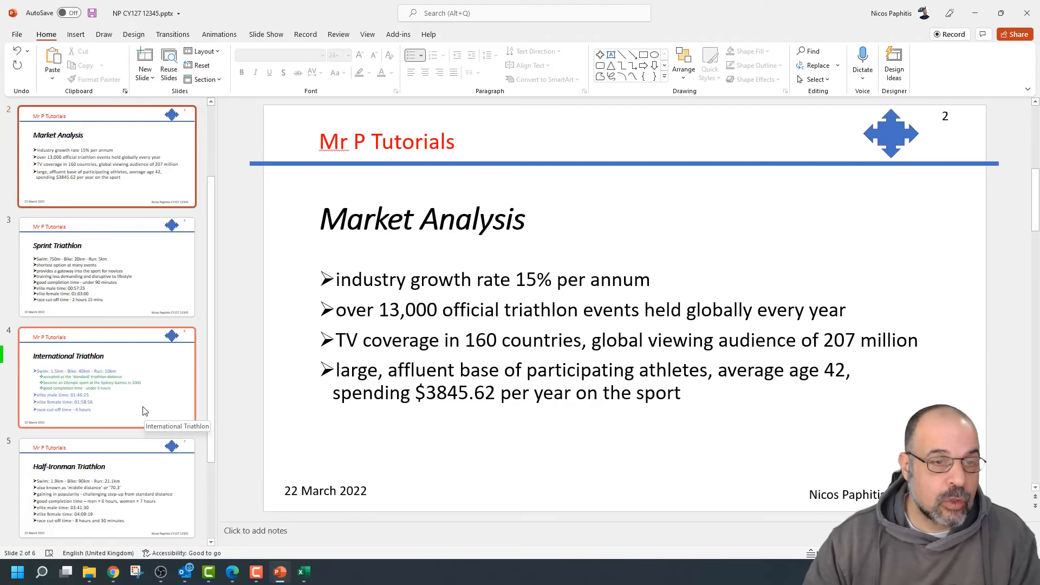
Paste the pie chart onto the Market Analysis slide and move it left
scroll(144, 417, down, 1)
scroll(144, 428, up, 3)
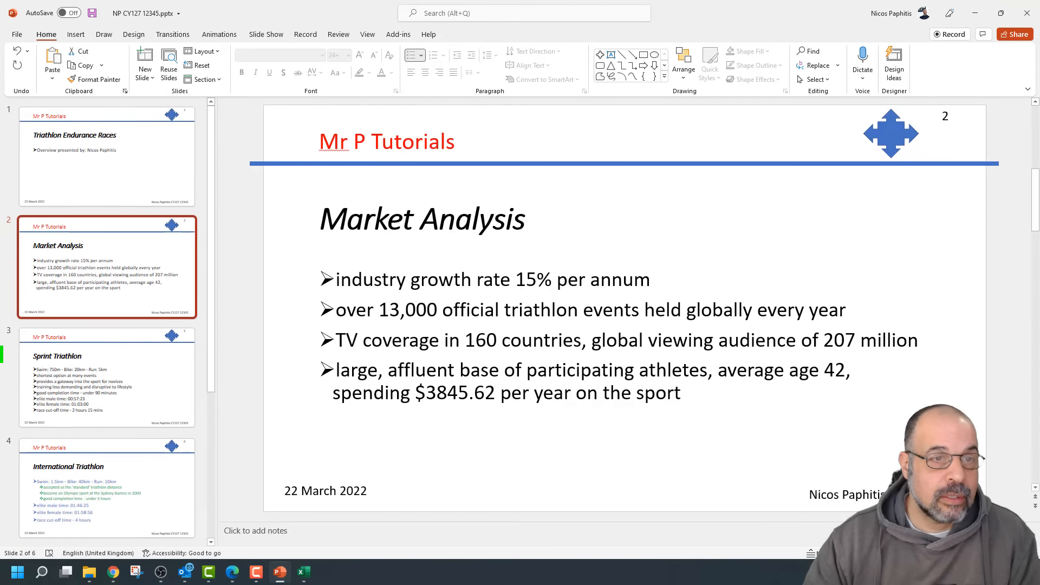
click(78, 256)
click(388, 440)
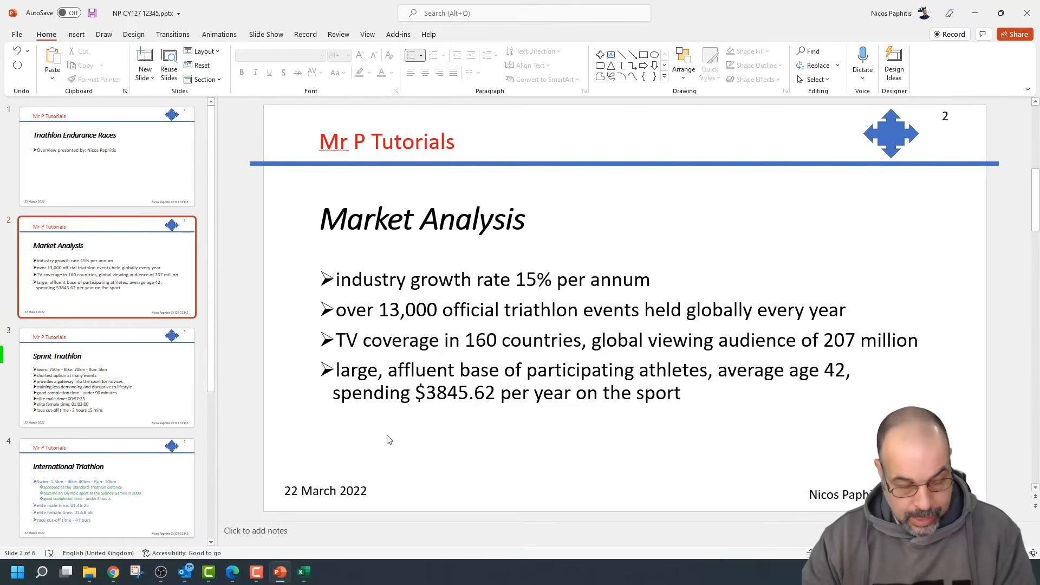
key(ctrl+v)
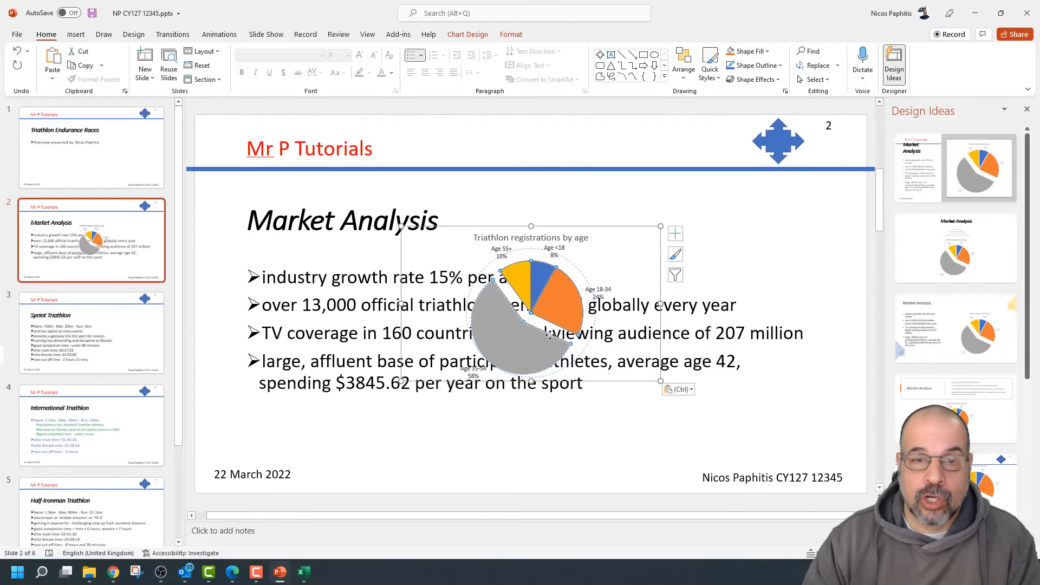
drag(550, 335, 553, 355)
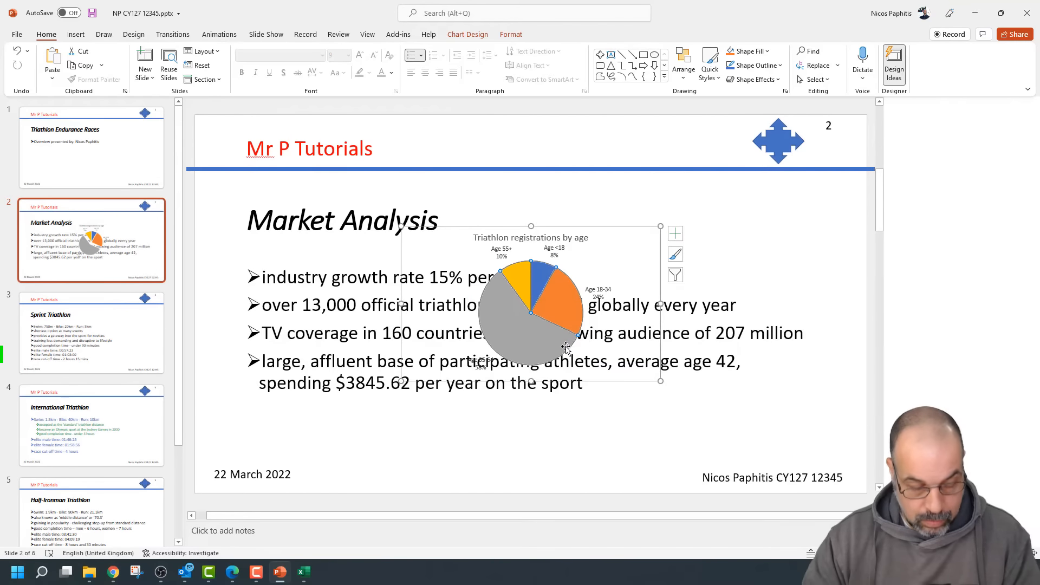
drag(762, 376, 561, 398)
Narrow and reposition the bullet box beside the chart, and enlarge the chart
click(730, 374)
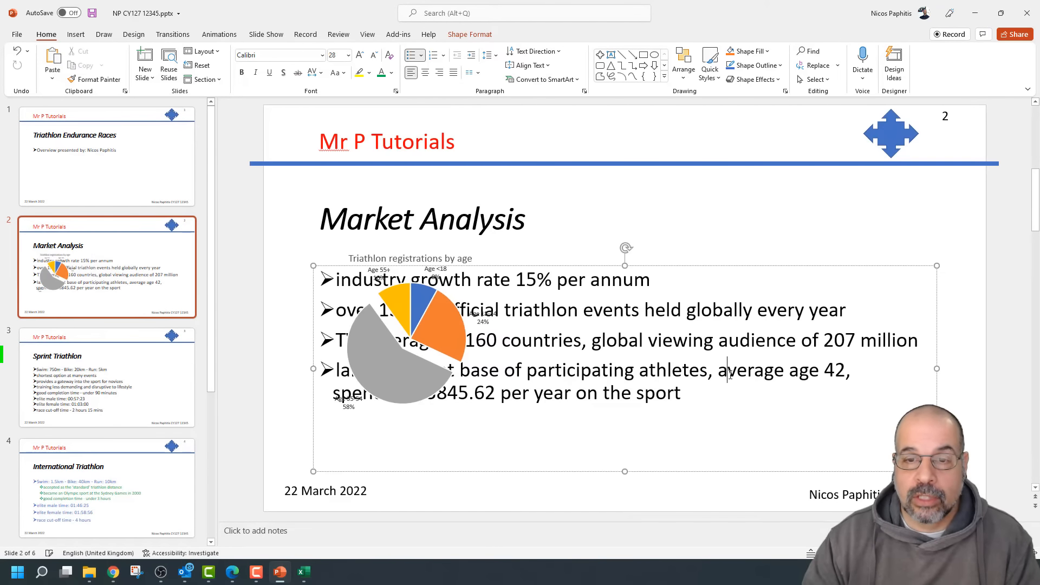
drag(313, 368, 584, 330)
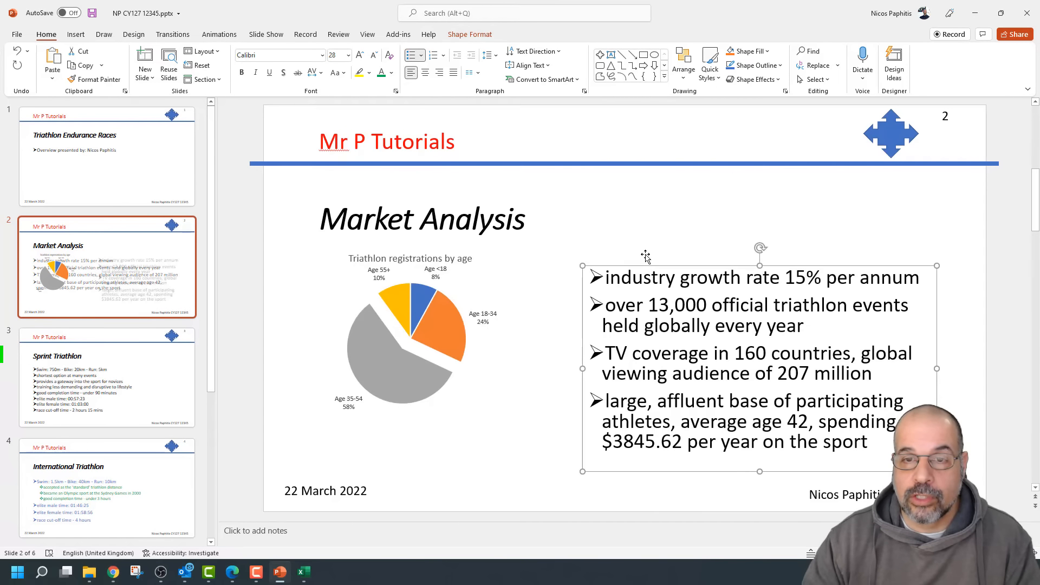
drag(650, 263, 660, 232)
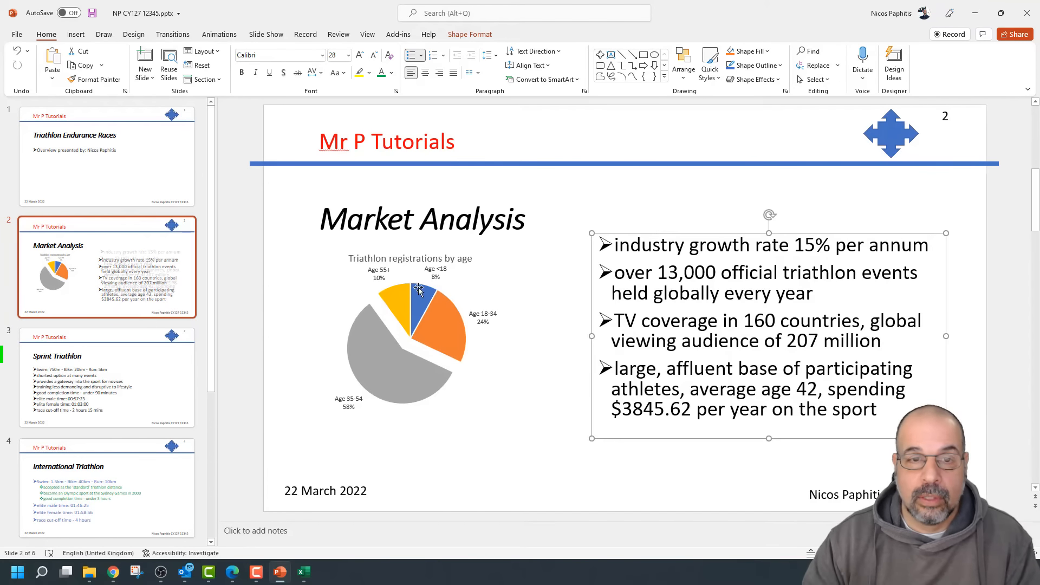
click(494, 376)
drag(551, 412, 591, 471)
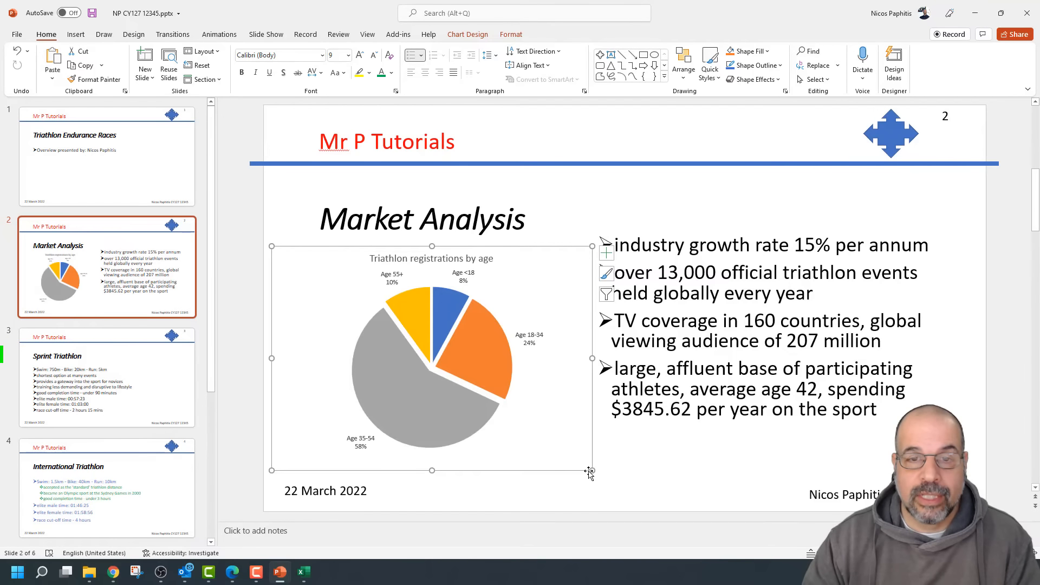
click(682, 370)
drag(785, 439, 790, 460)
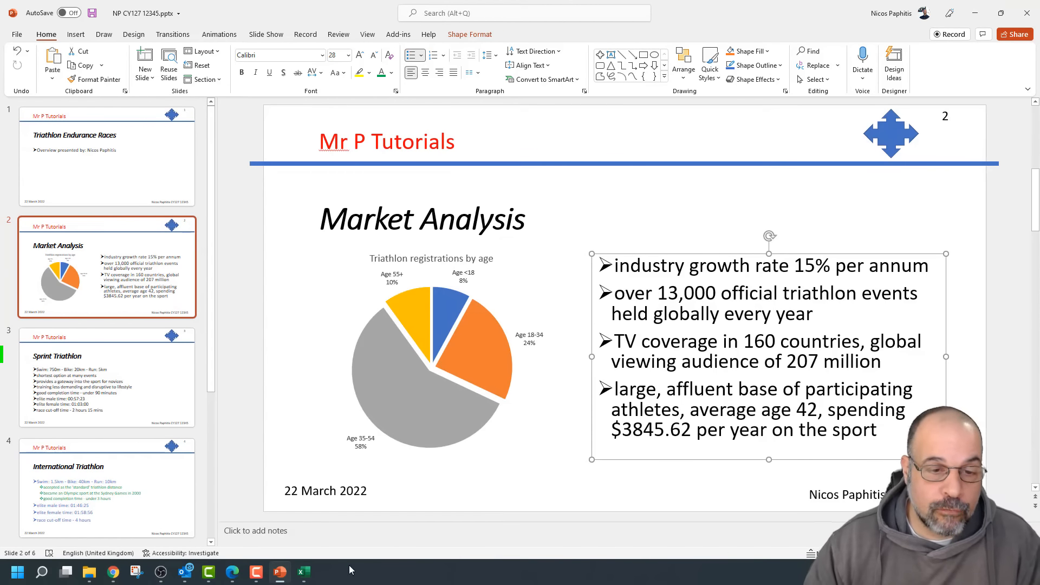
click(307, 578)
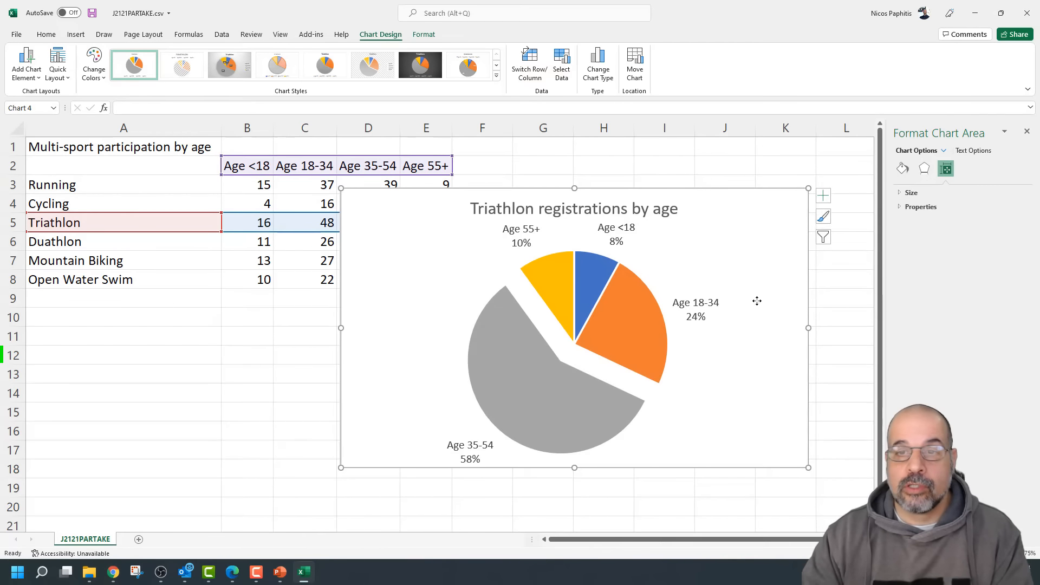
Delete the pie chart from the worksheet and select the Age <18 and Age 55+ values
key(Delete)
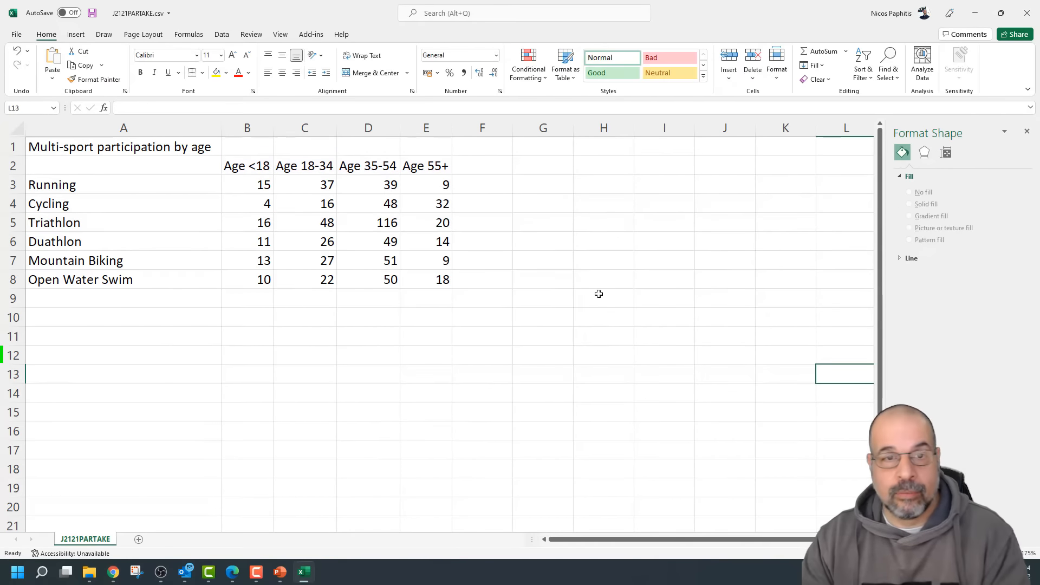
click(540, 300)
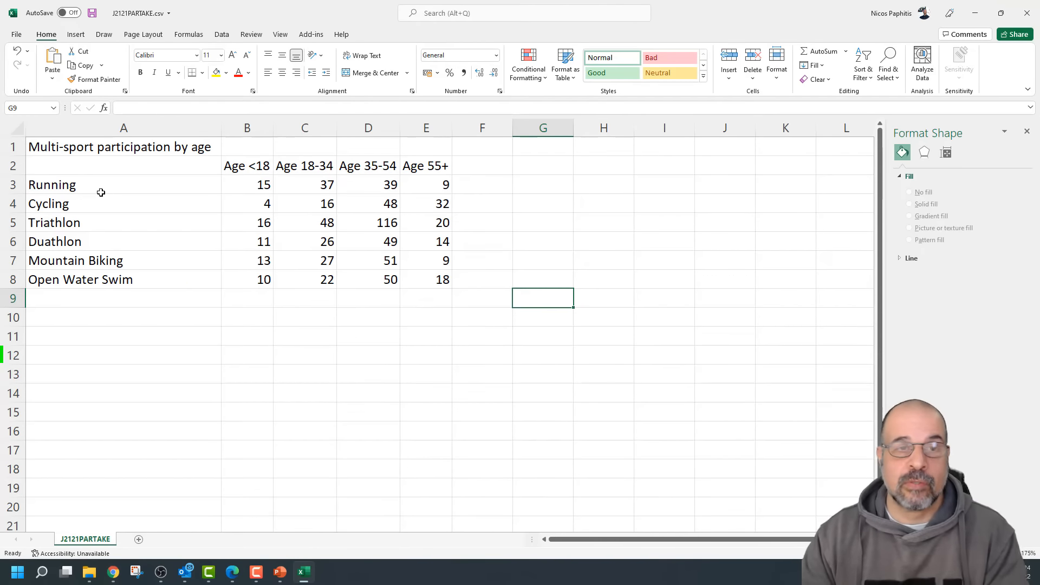
click(104, 168)
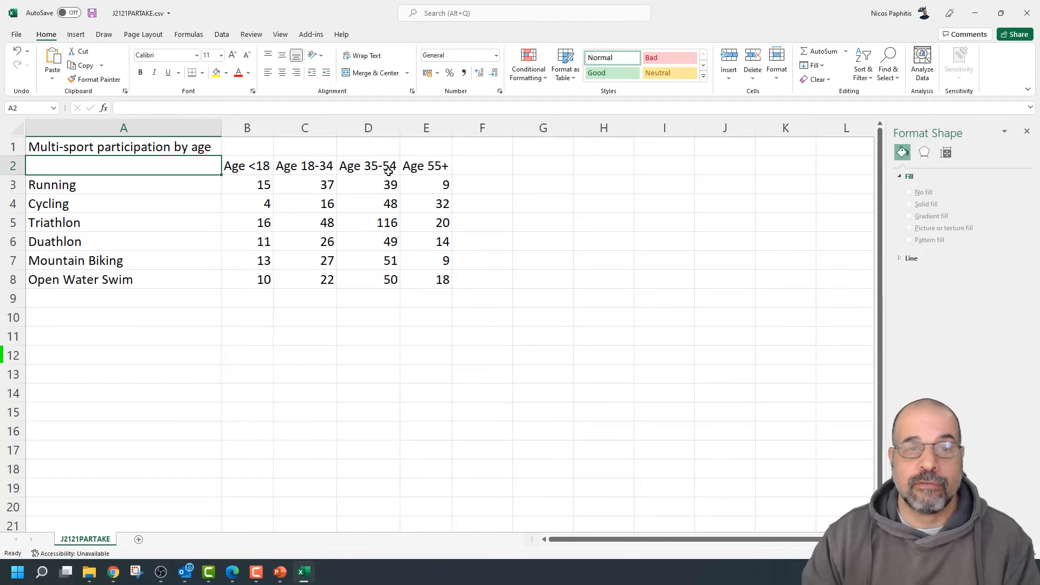
drag(242, 172, 241, 280)
drag(431, 165, 423, 282)
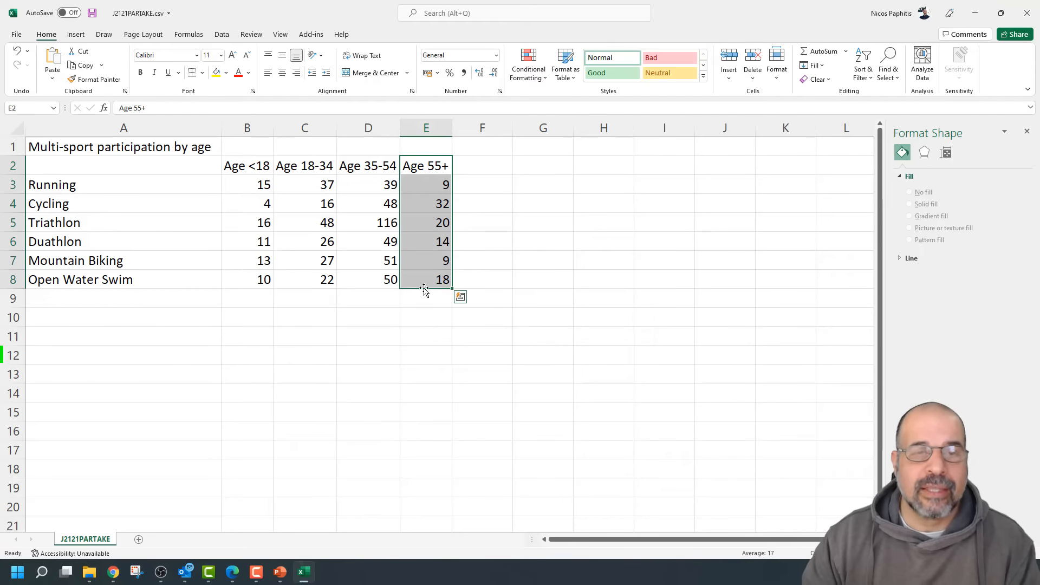
Delete the Age <18 column B and select the remaining data A2:C8
right_click(247, 128)
key(Escape)
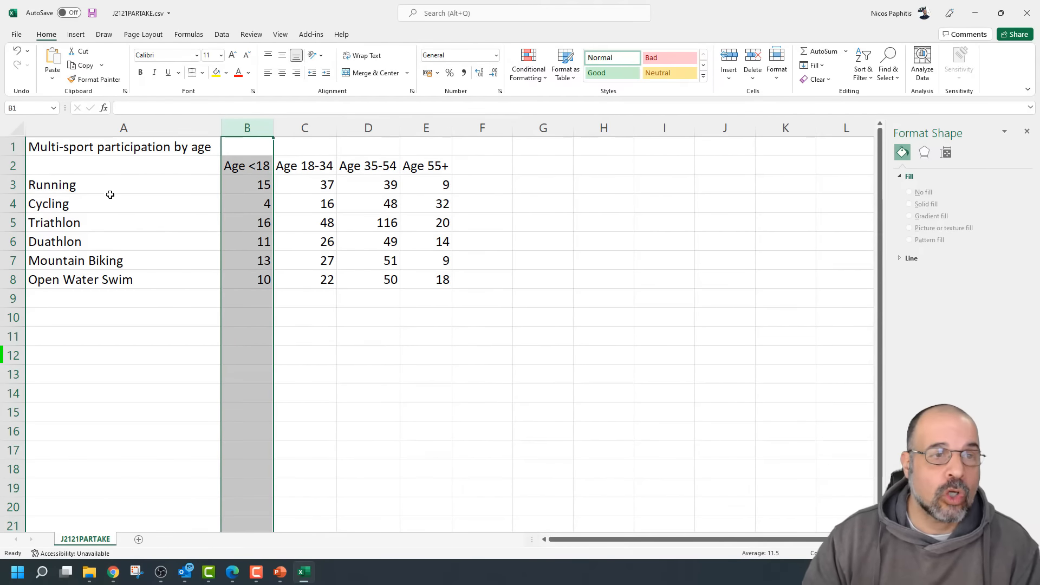
drag(103, 162, 149, 282)
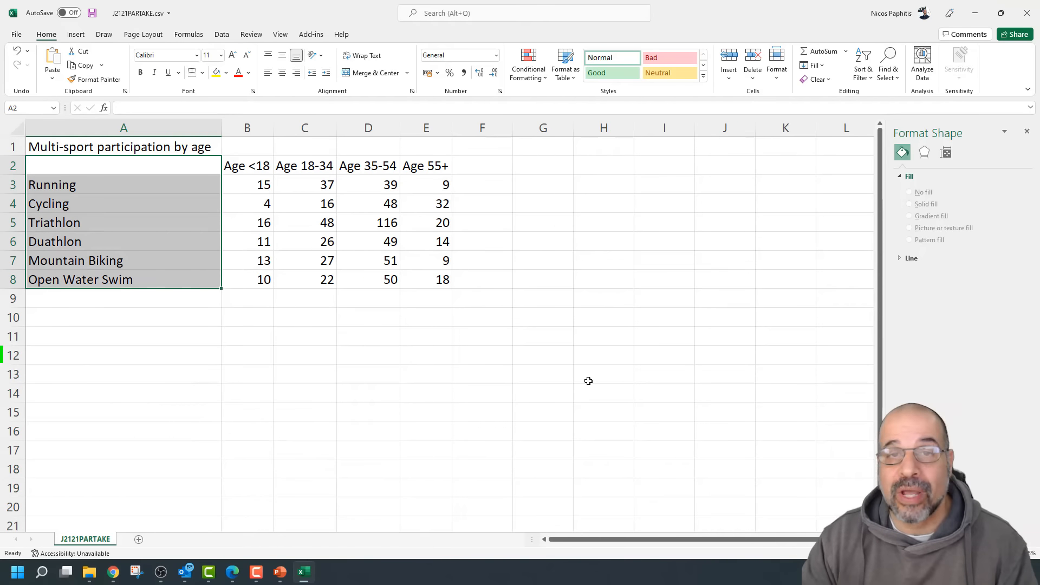
click(247, 128)
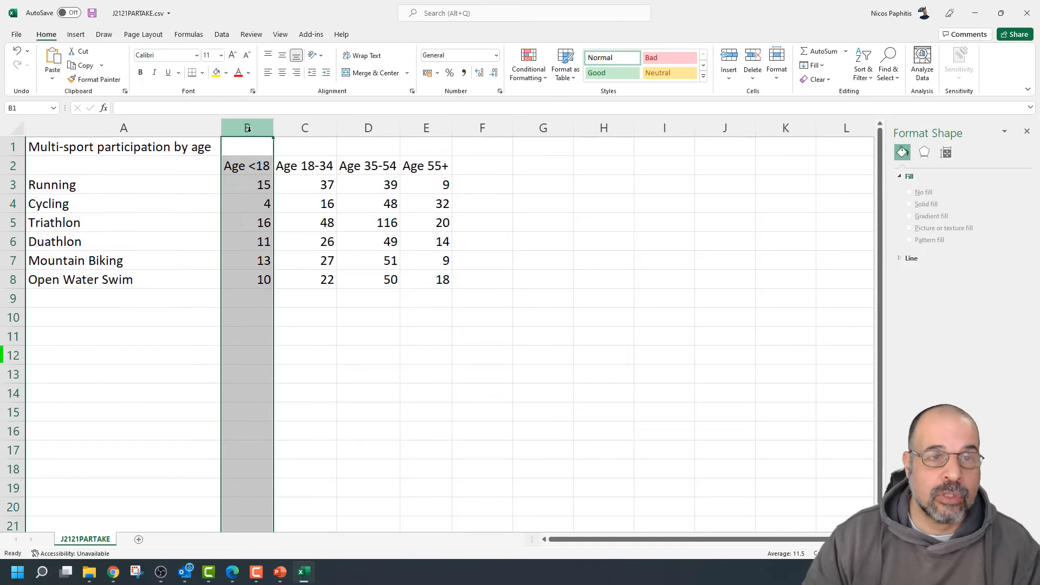
right_click(251, 131)
click(280, 237)
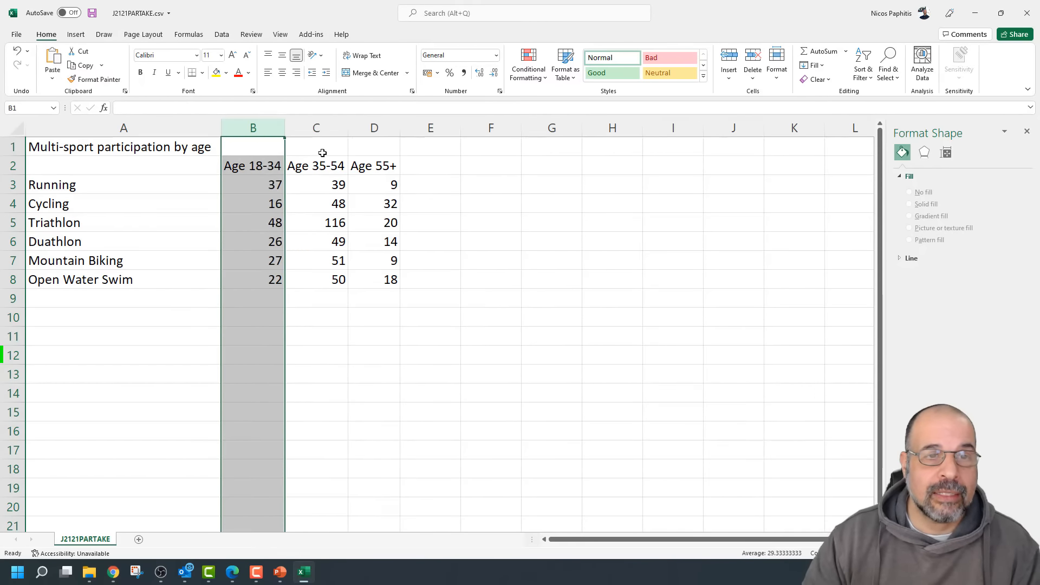
drag(143, 169, 311, 281)
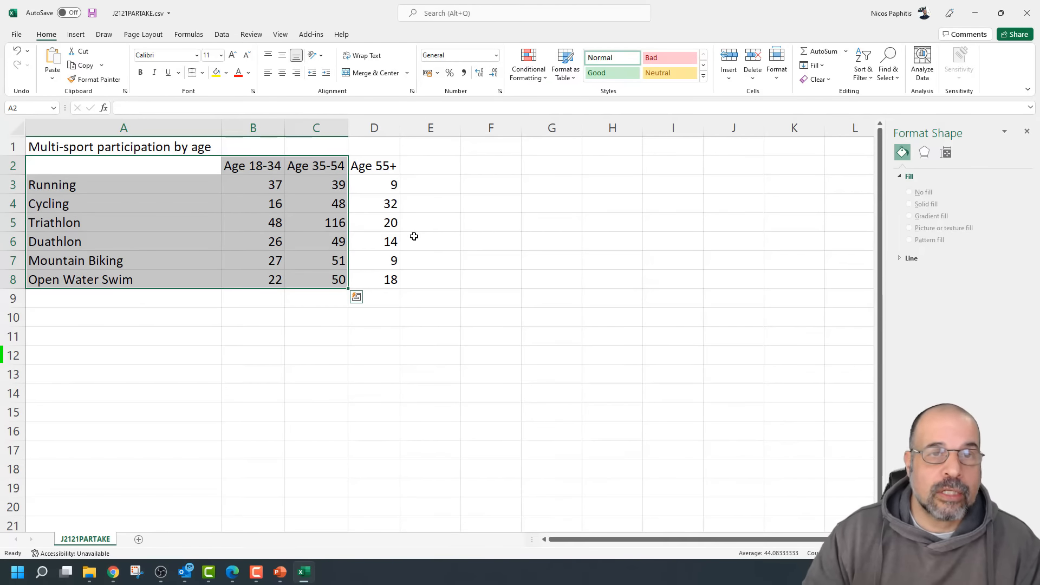
Insert a clustered column chart comparing Age 18-34 and Age 35-54 across the six sports
click(80, 35)
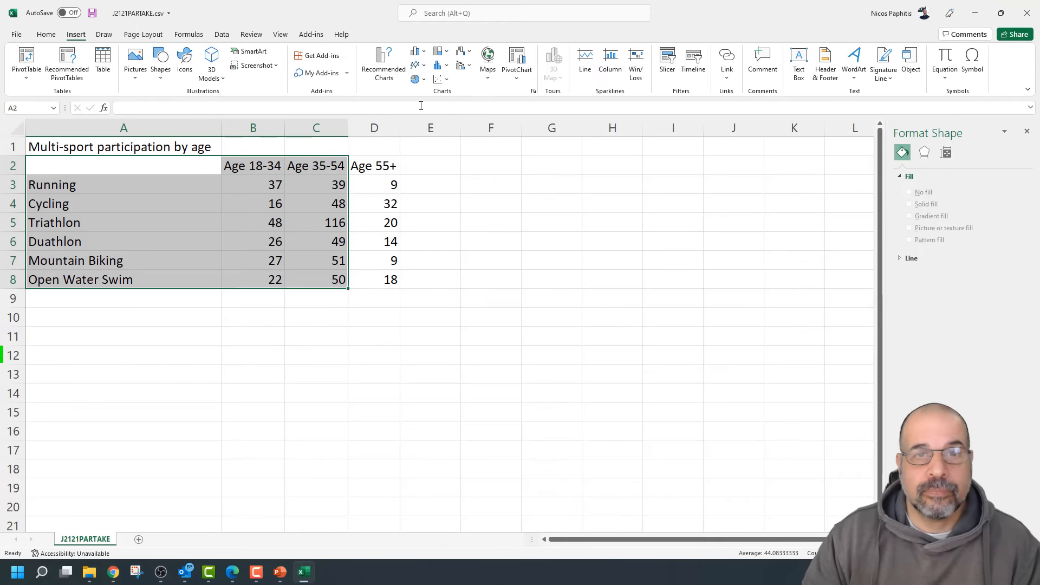
click(424, 53)
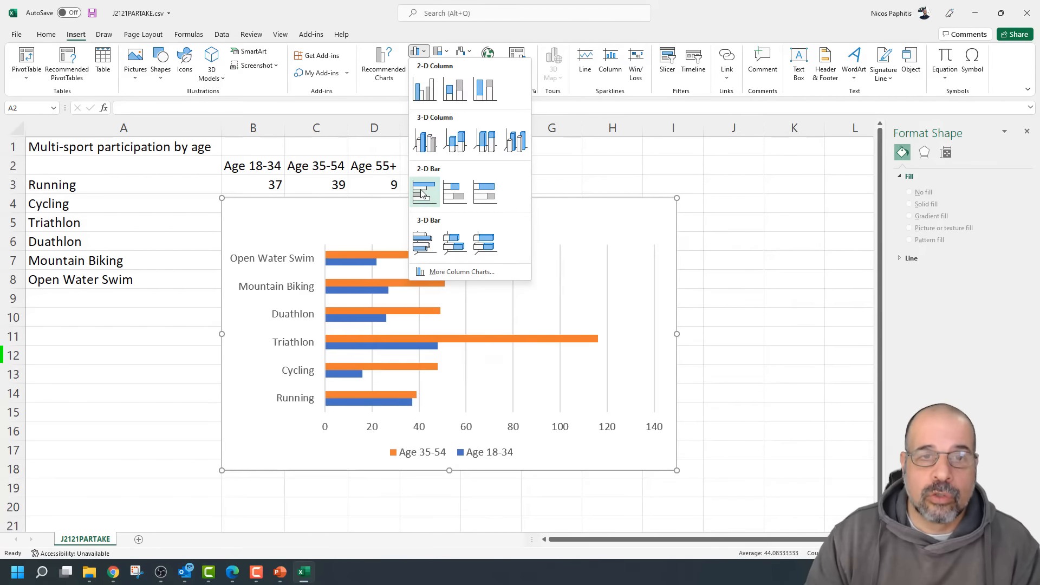
click(424, 90)
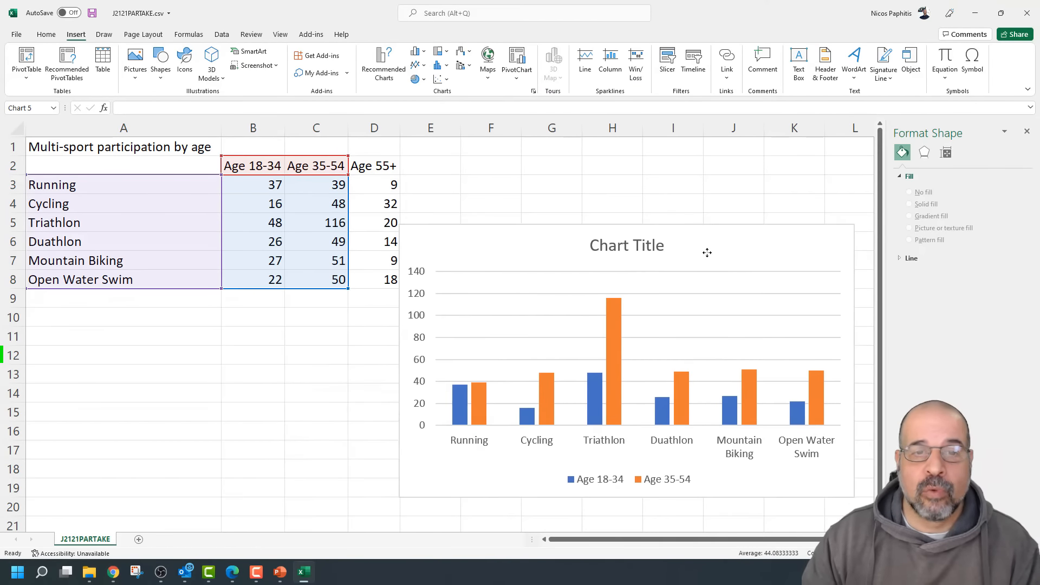
click(593, 474)
click(835, 226)
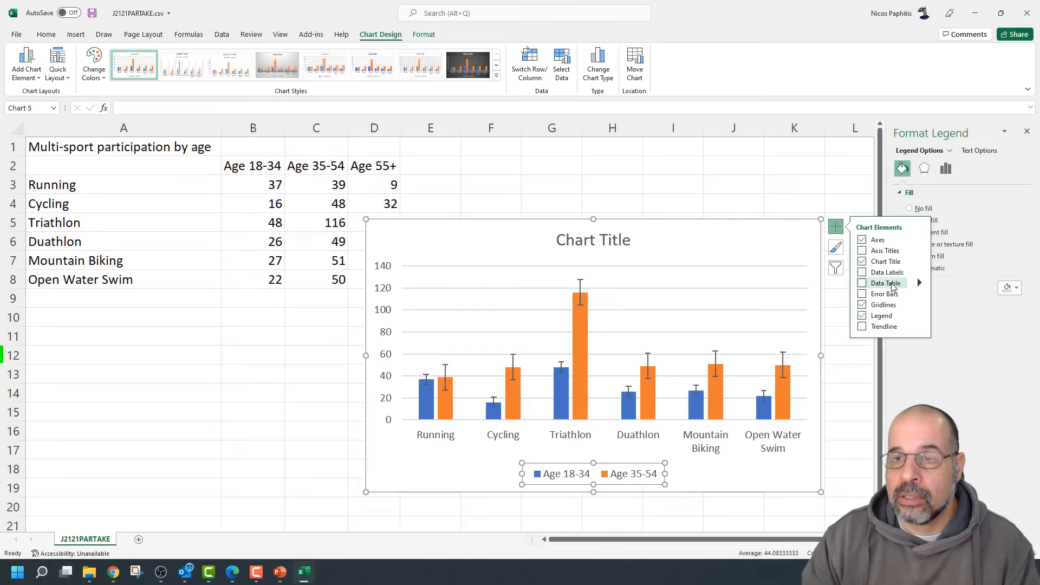
Add axis titles, naming the vertical axis 'Part' and the horizontal axis 'sport'
click(888, 253)
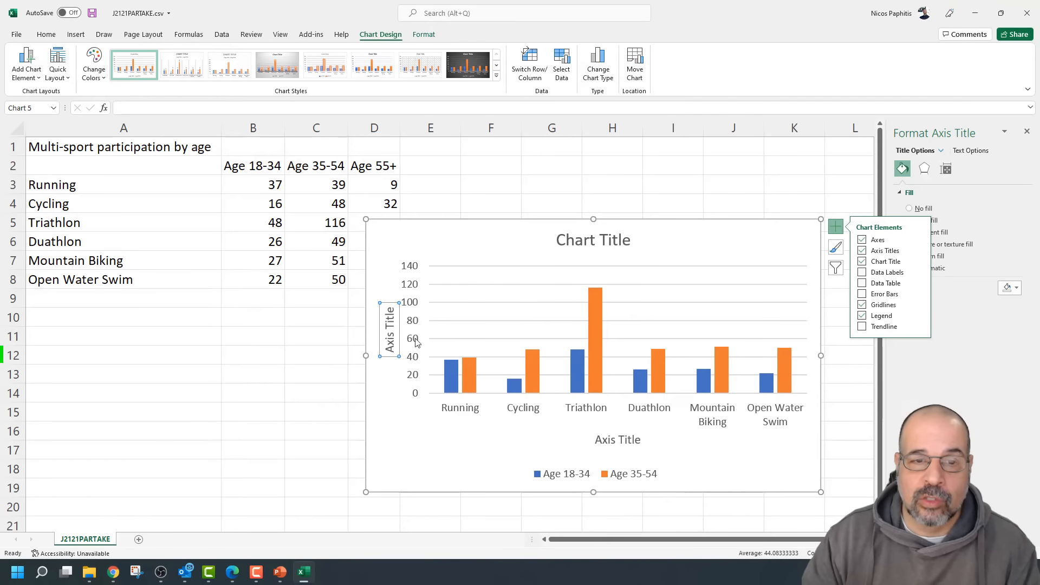
triple_click(390, 336)
text(Part)
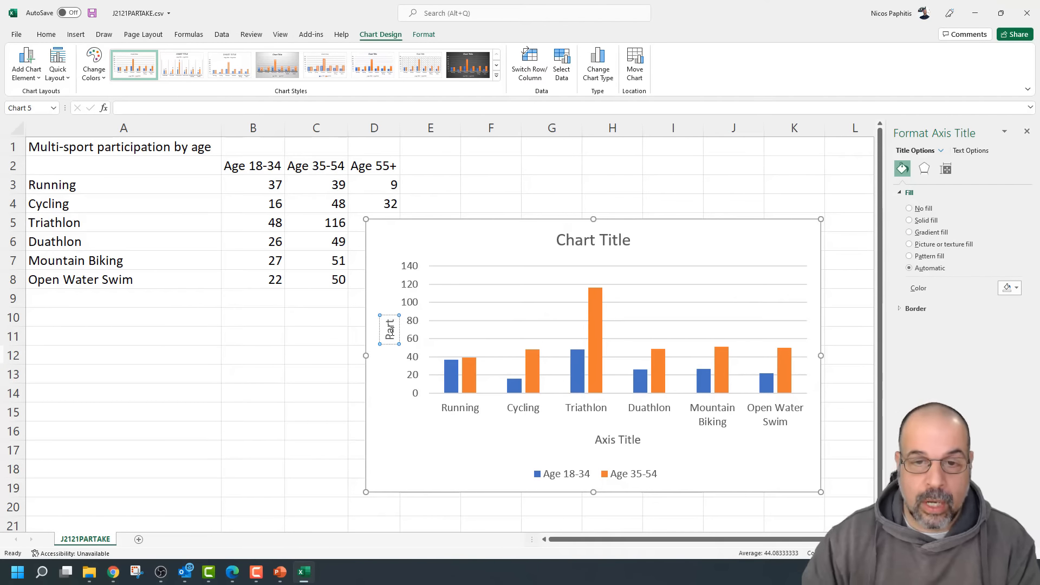
double_click(629, 441)
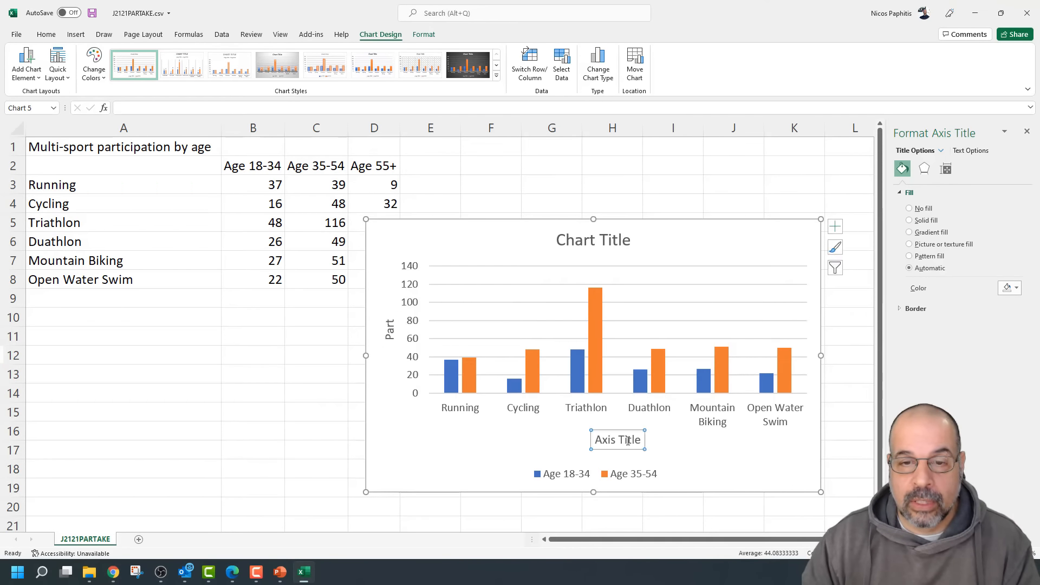
drag(629, 443, 608, 443)
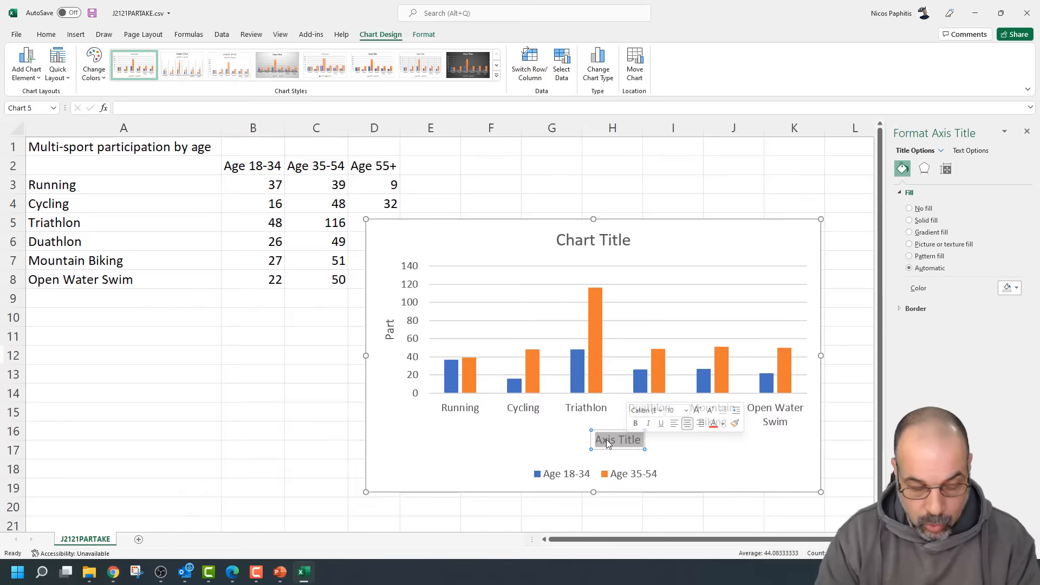
text(sport)
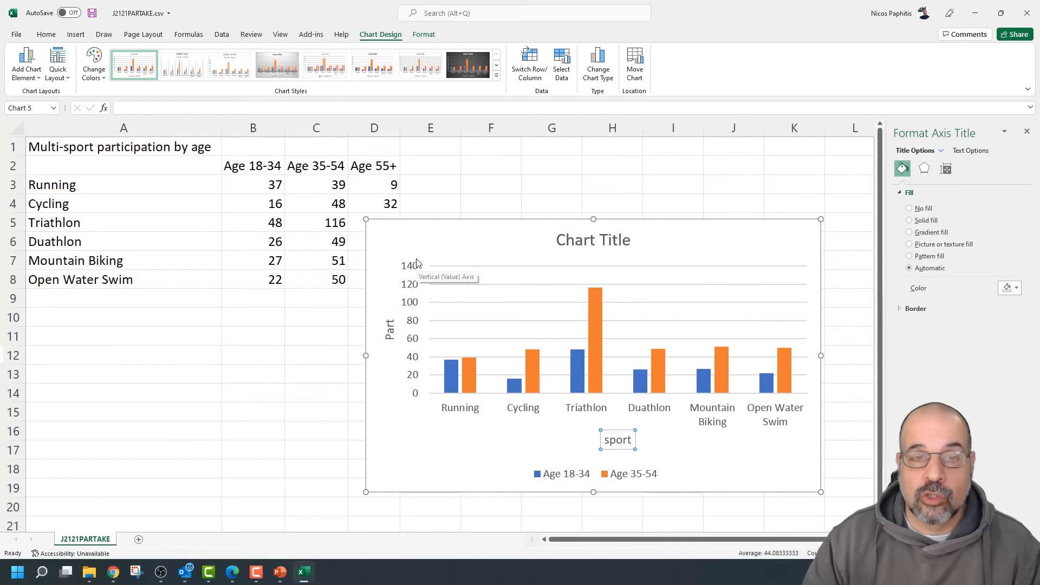
Set the value axis bounds to minimum 10 and maximum 120
click(411, 323)
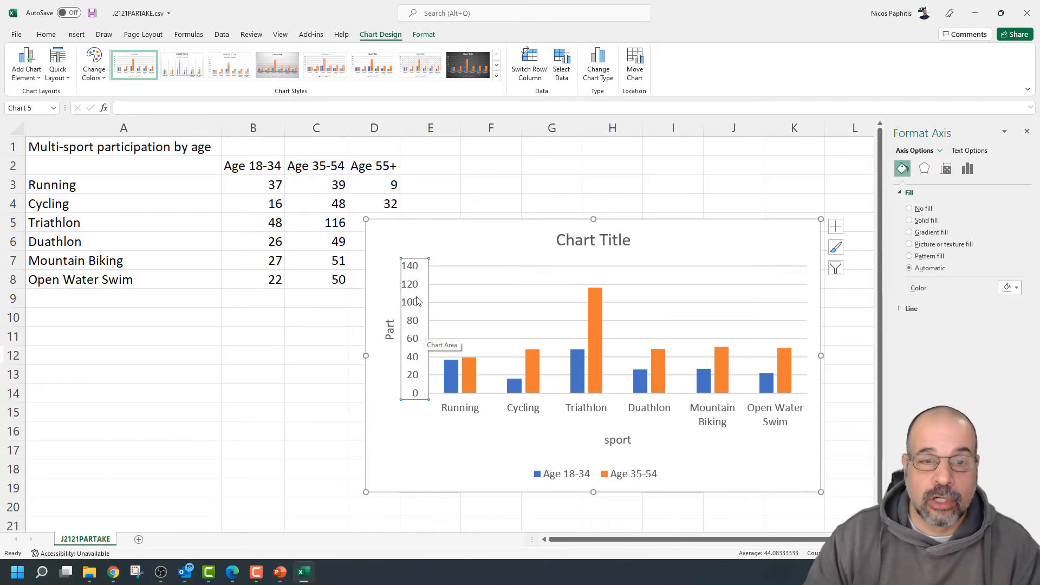
right_click(414, 289)
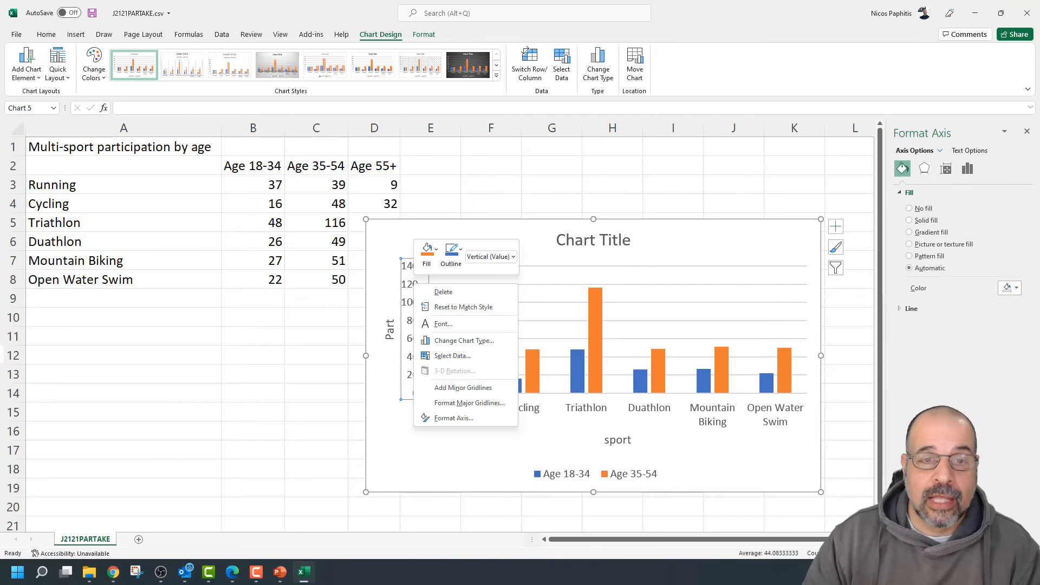
click(453, 418)
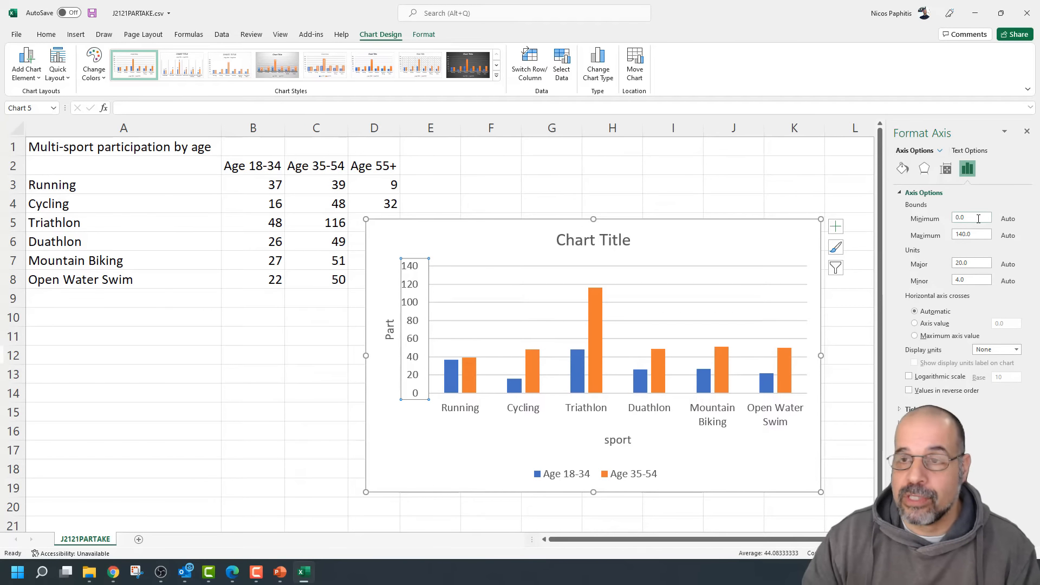
drag(978, 219, 953, 224)
text(10)
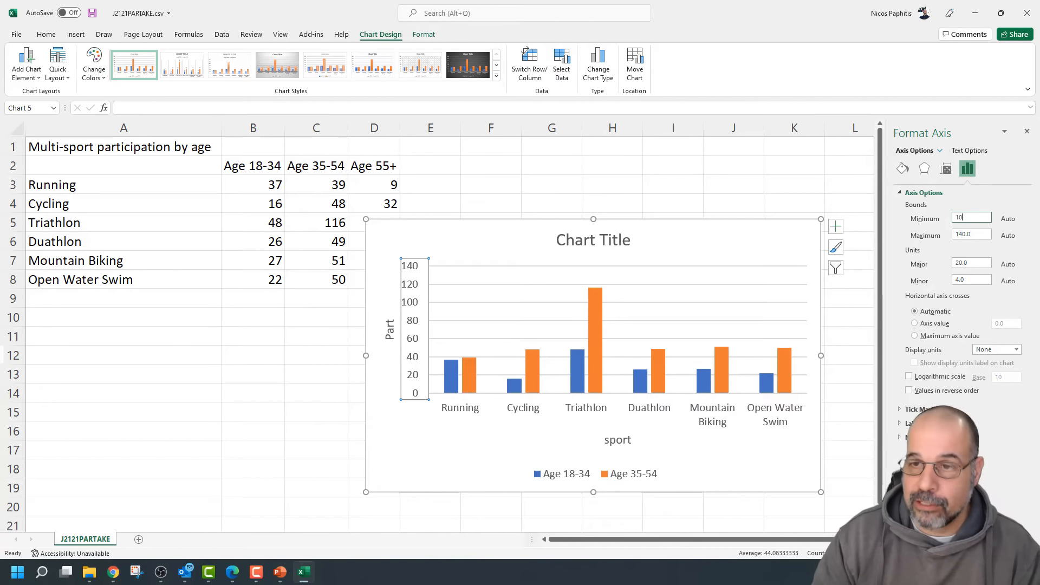
drag(984, 233, 950, 237)
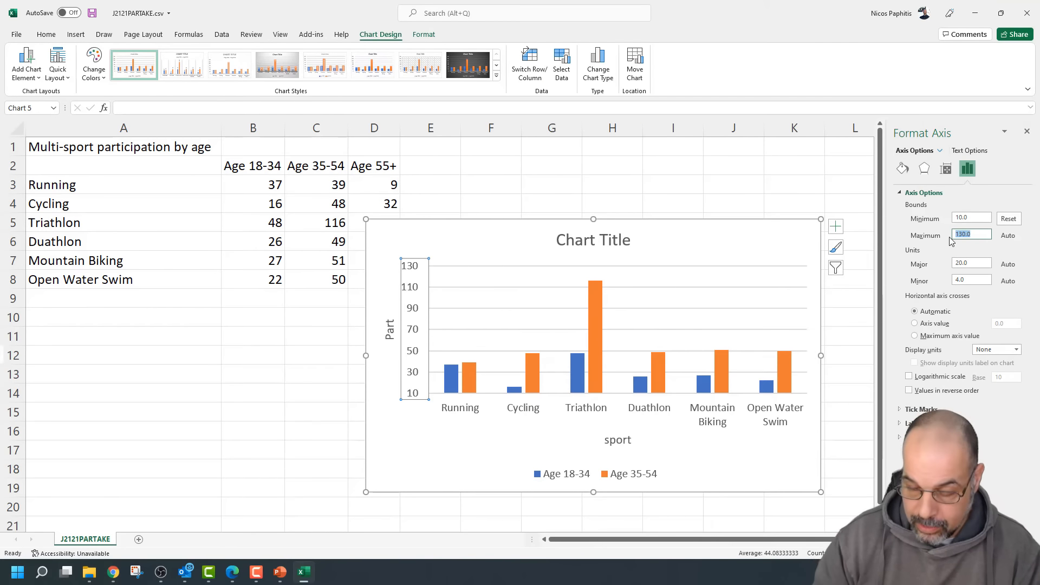
text(120)
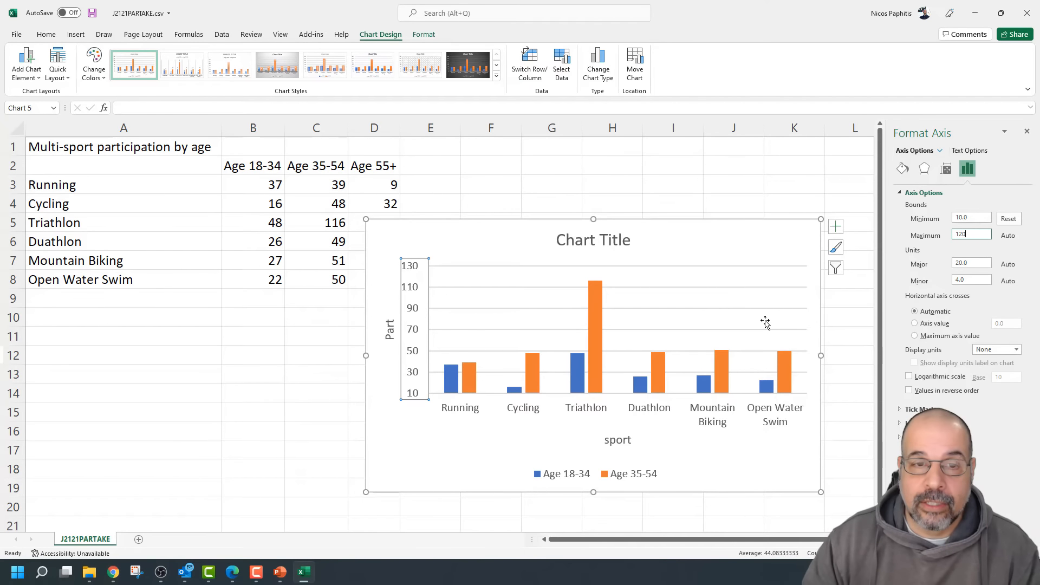
key(Return)
click(841, 329)
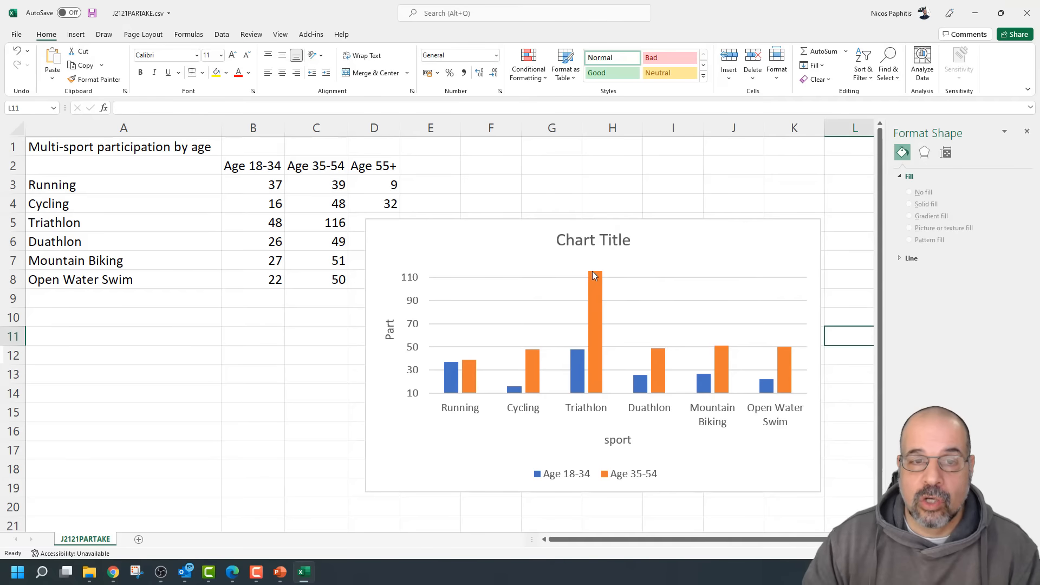
Make the chart taller and move it right to uncover the Age 55+ values
click(629, 226)
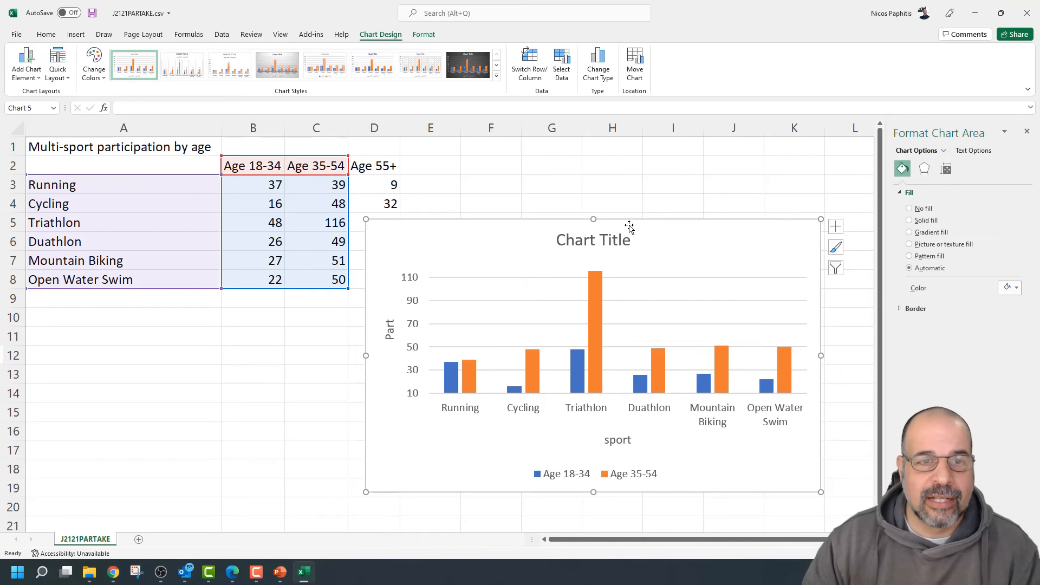
drag(594, 219, 594, 188)
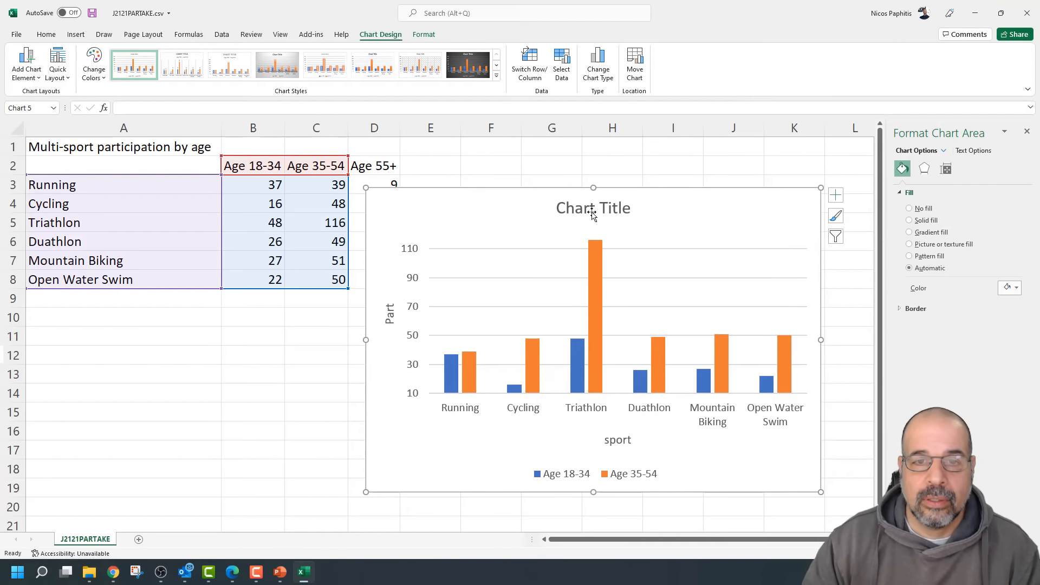
drag(522, 201, 565, 201)
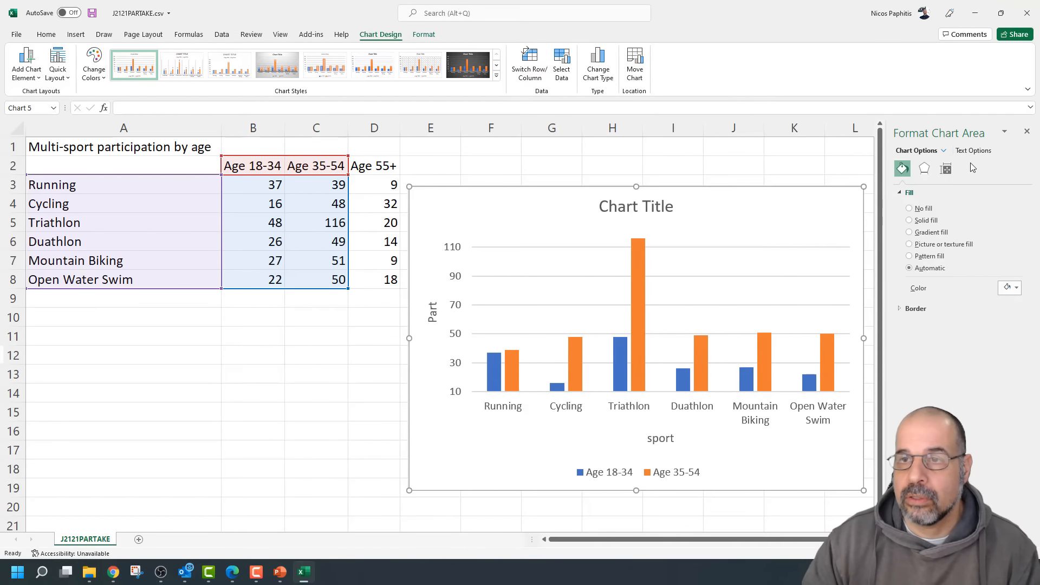
Change the value axis maximum to 150 with a major unit of 10
click(454, 316)
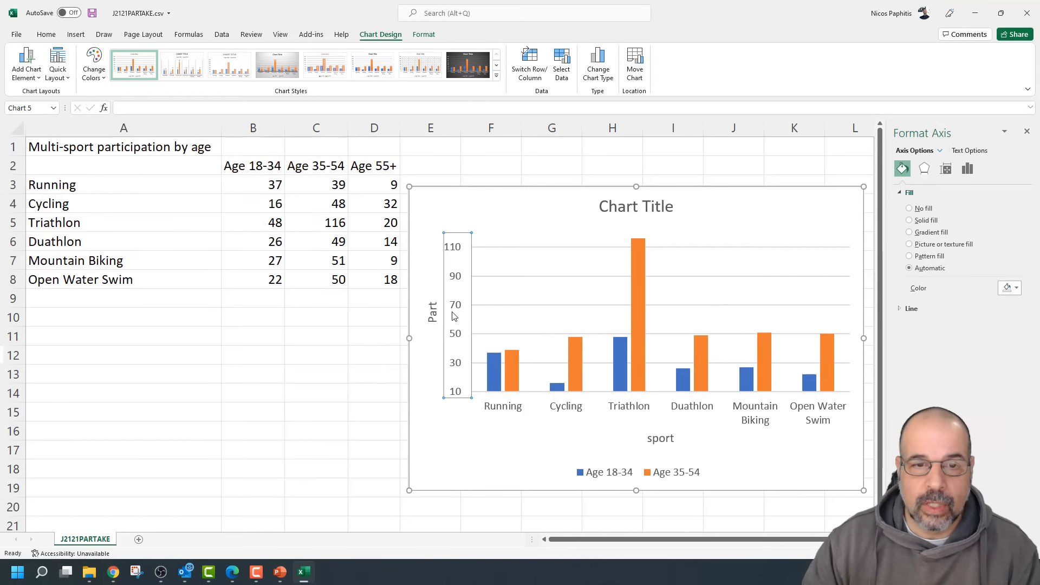
right_click(455, 317)
click(505, 442)
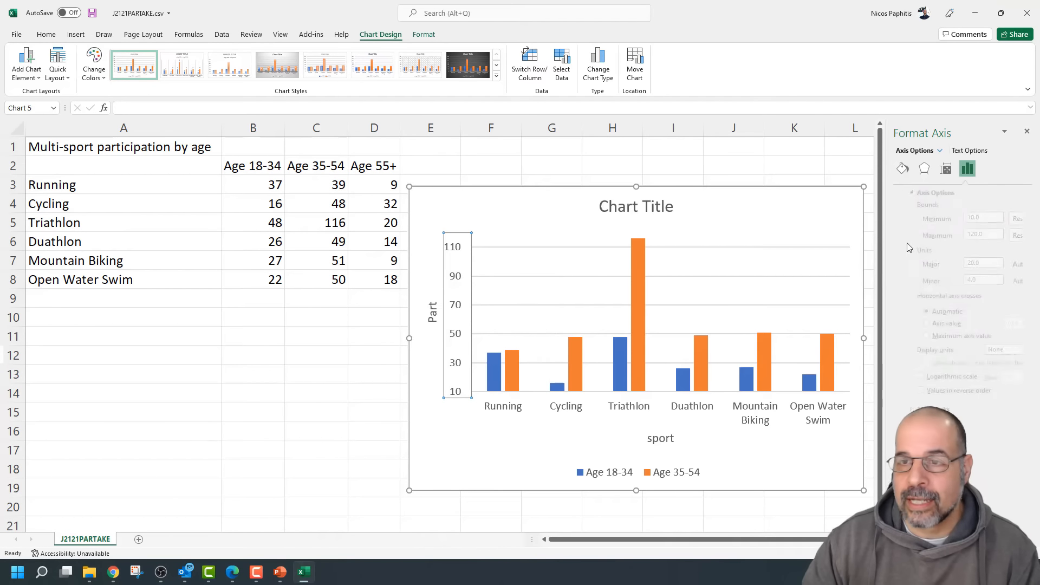
double_click(984, 234)
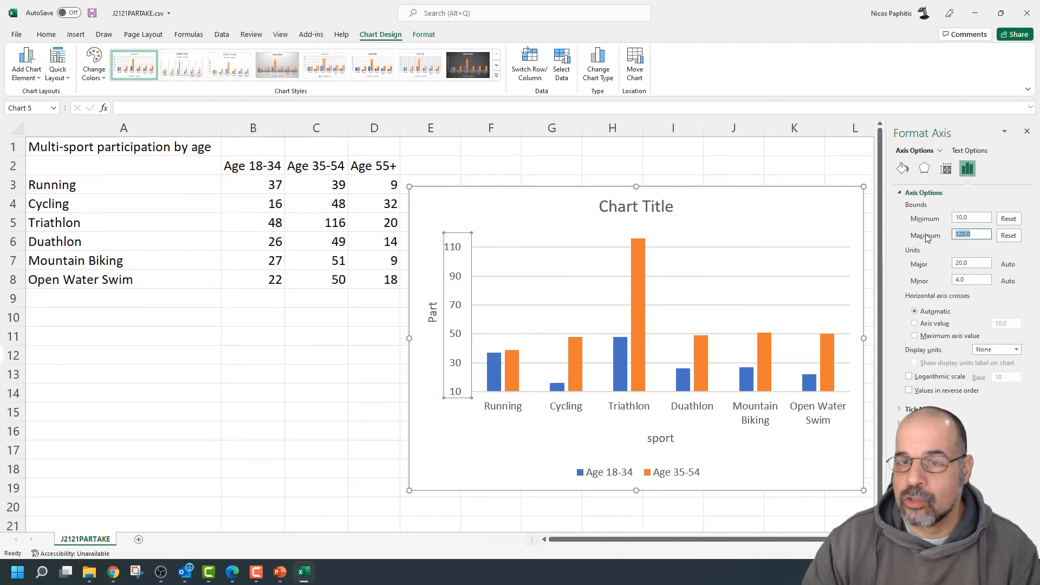
text(150)
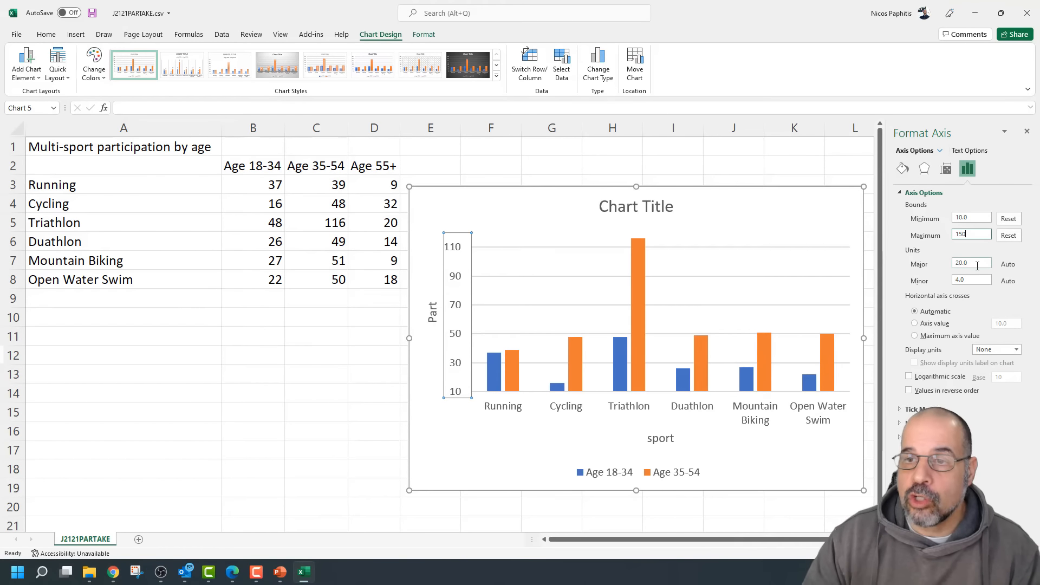
click(977, 265)
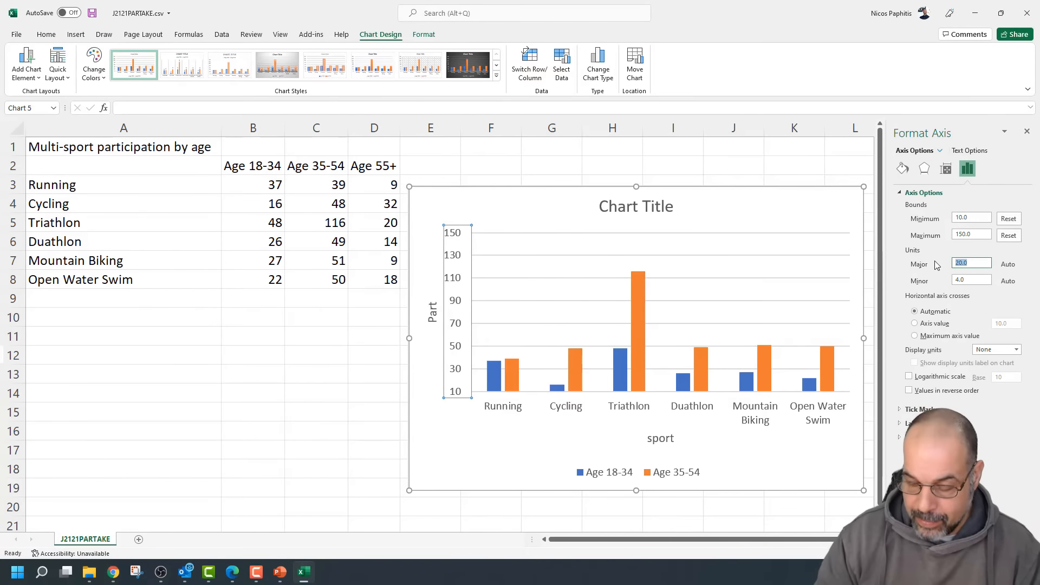
text(10)
click(972, 280)
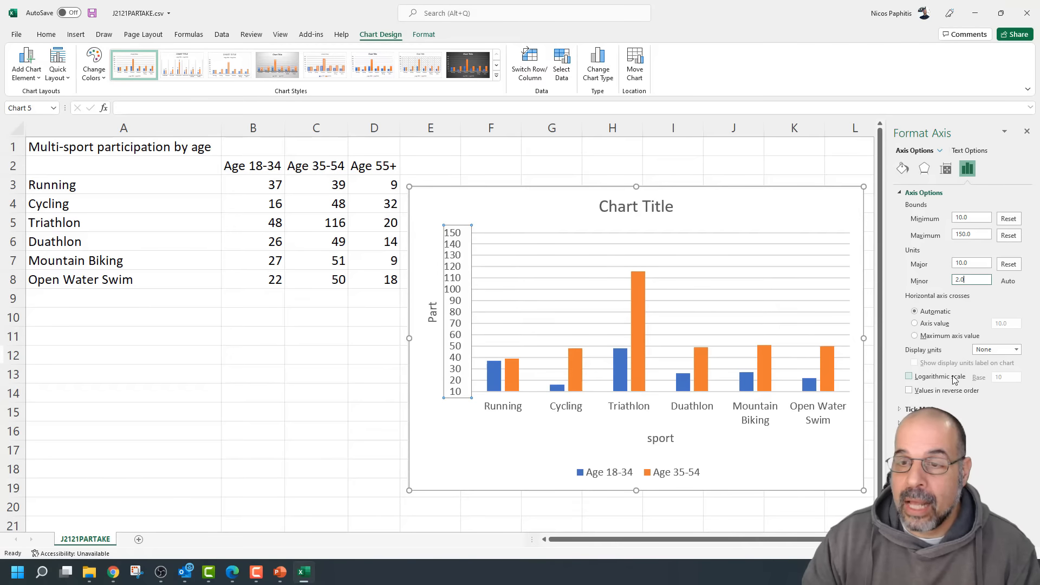
click(705, 288)
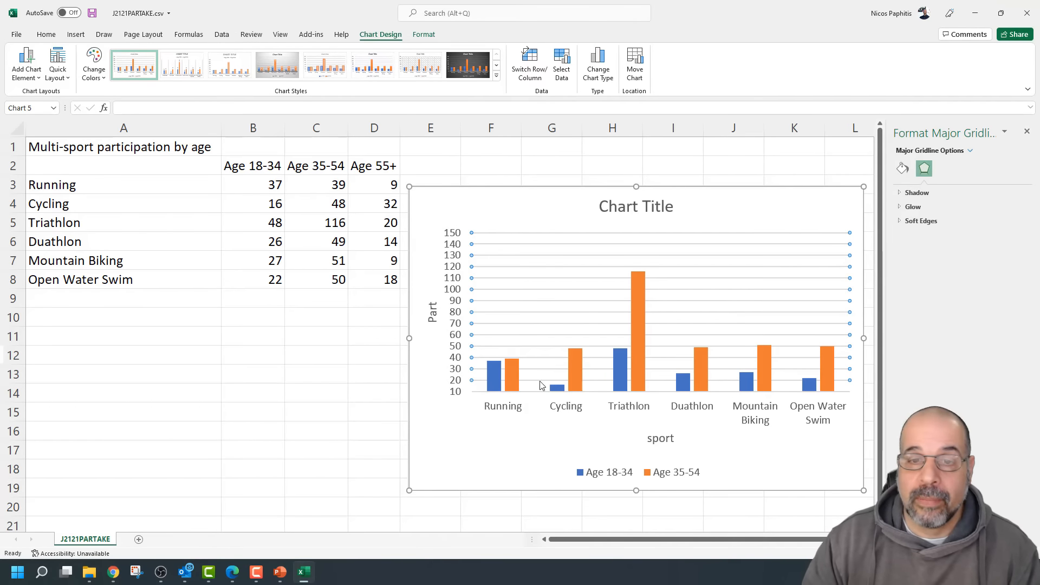
click(507, 420)
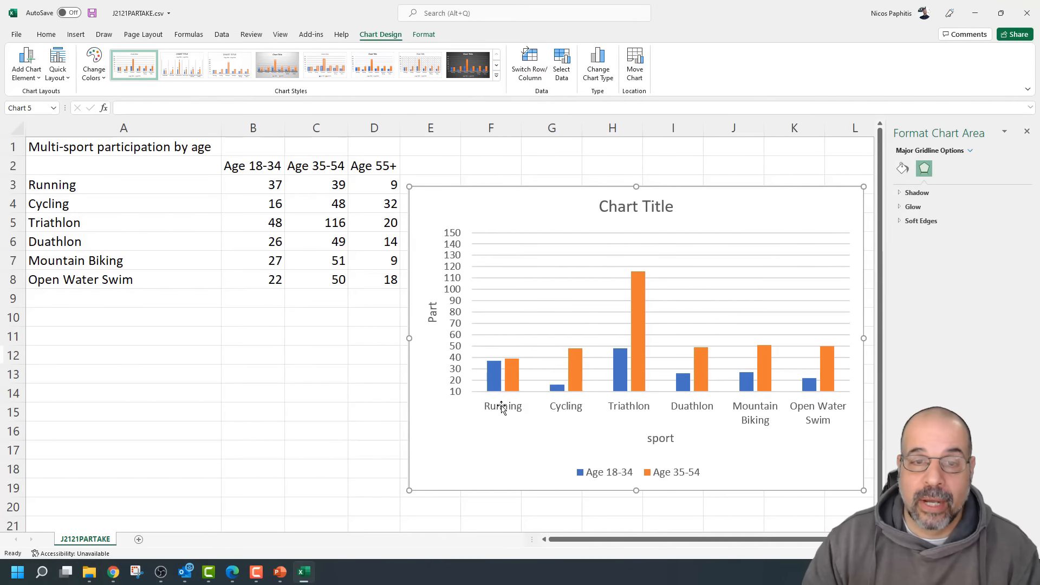
Make the major gridlines solid lines and move the chart left over the data columns
right_click(504, 312)
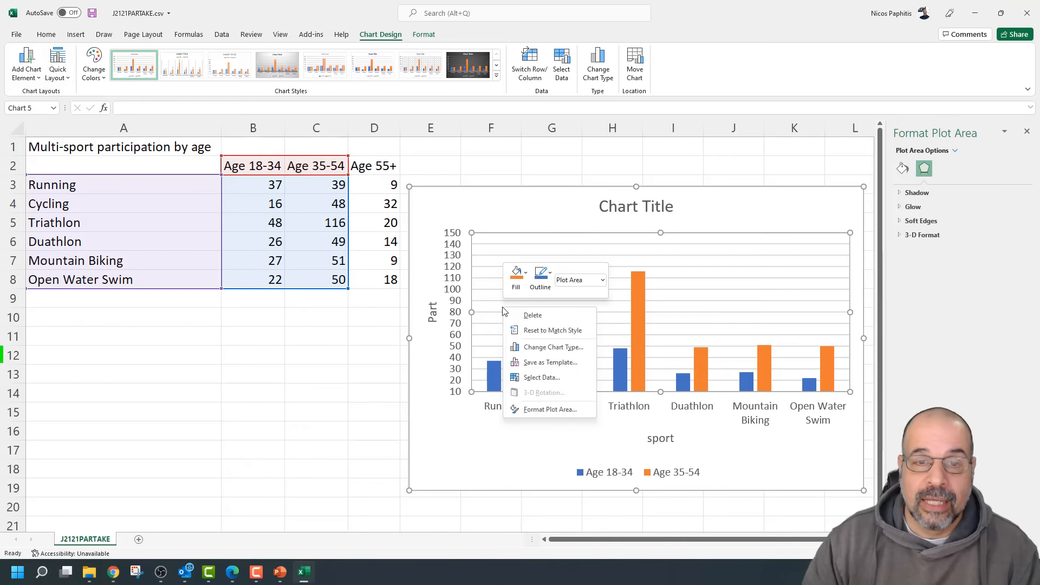
click(550, 409)
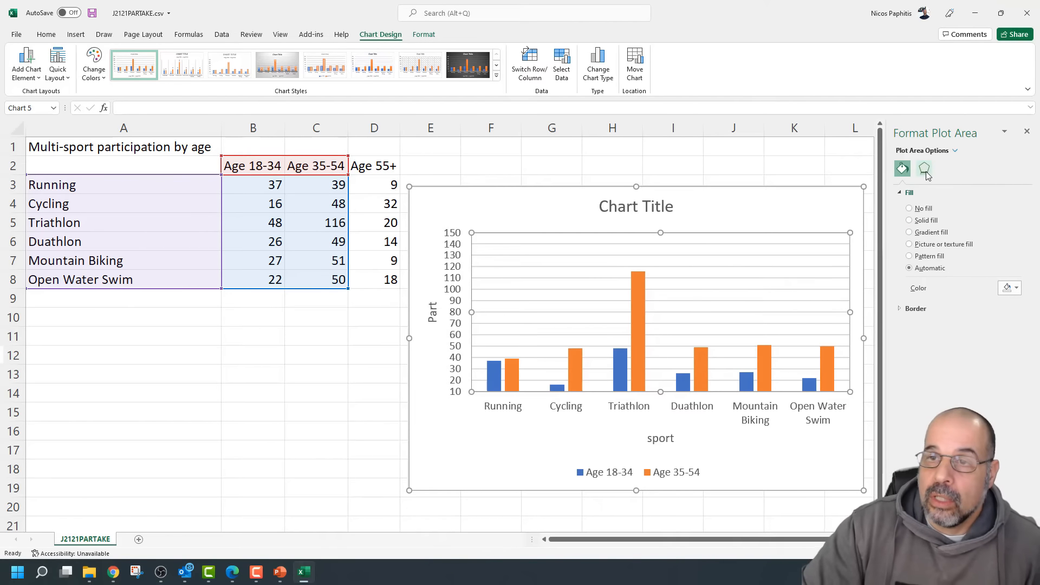
click(756, 277)
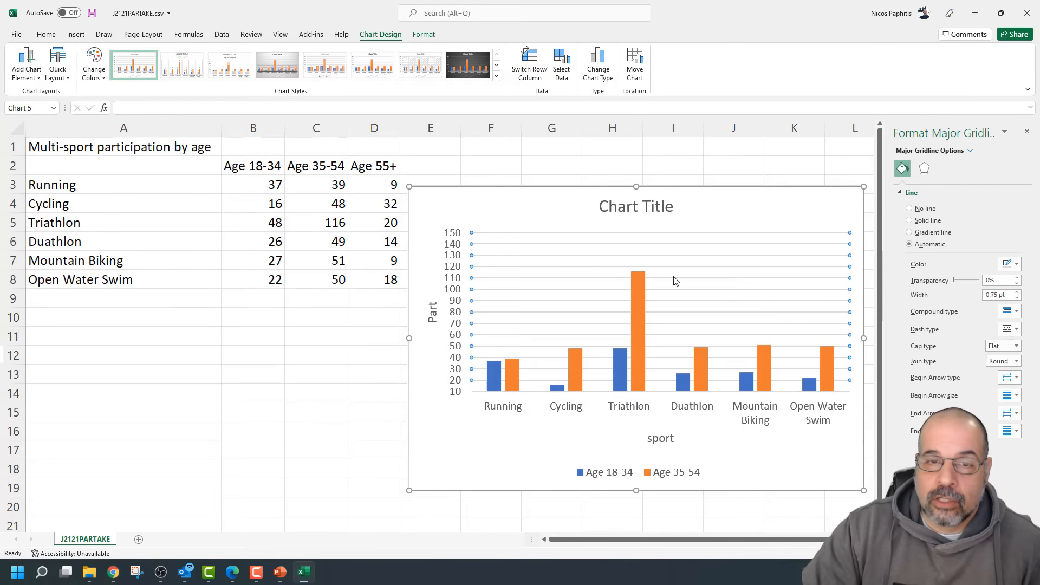
right_click(472, 266)
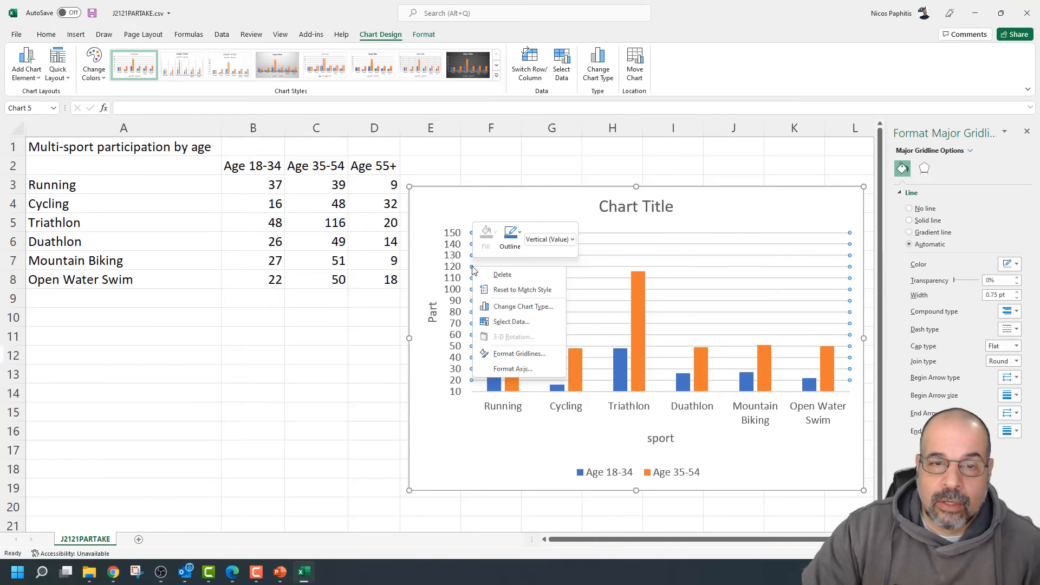
click(540, 354)
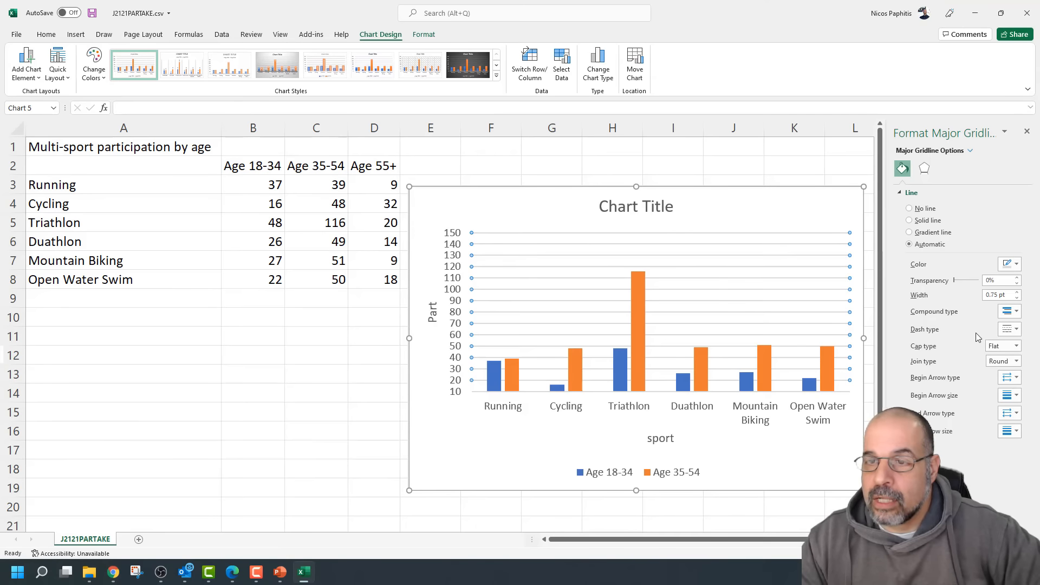
mouse_move(955, 285)
mouse_down()
mouse_move(987, 290)
mouse_move(944, 292)
mouse_up()
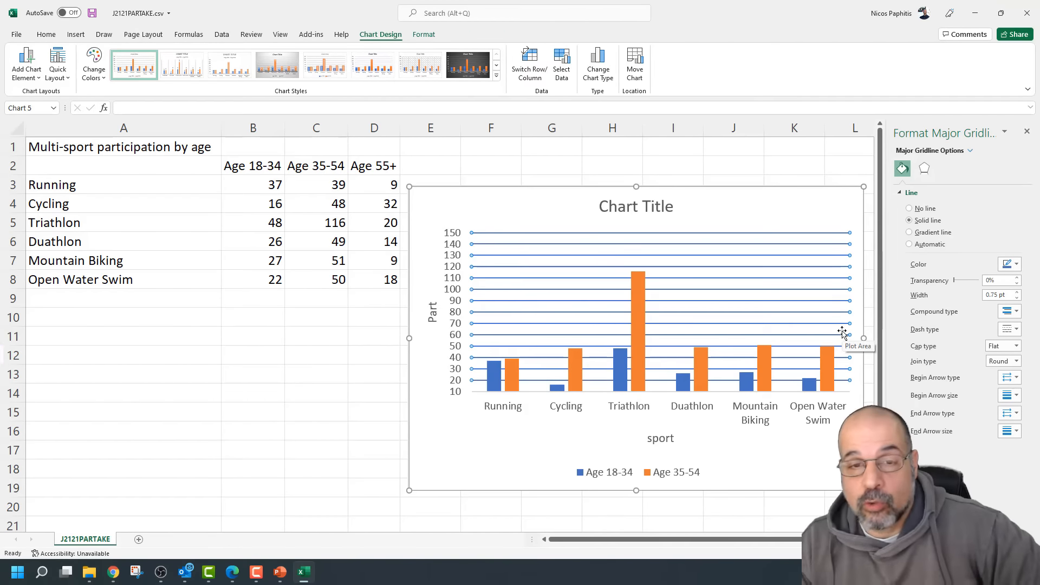
drag(755, 209, 631, 211)
Remove the chart title, axis titles and axes, and add a linear Age 18-34 trendline
click(747, 198)
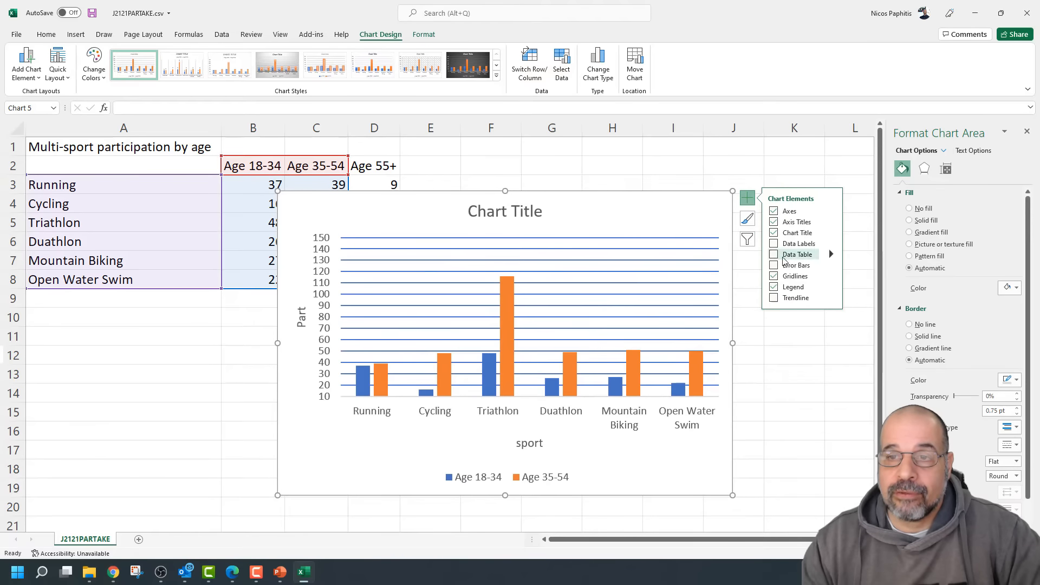
click(774, 245)
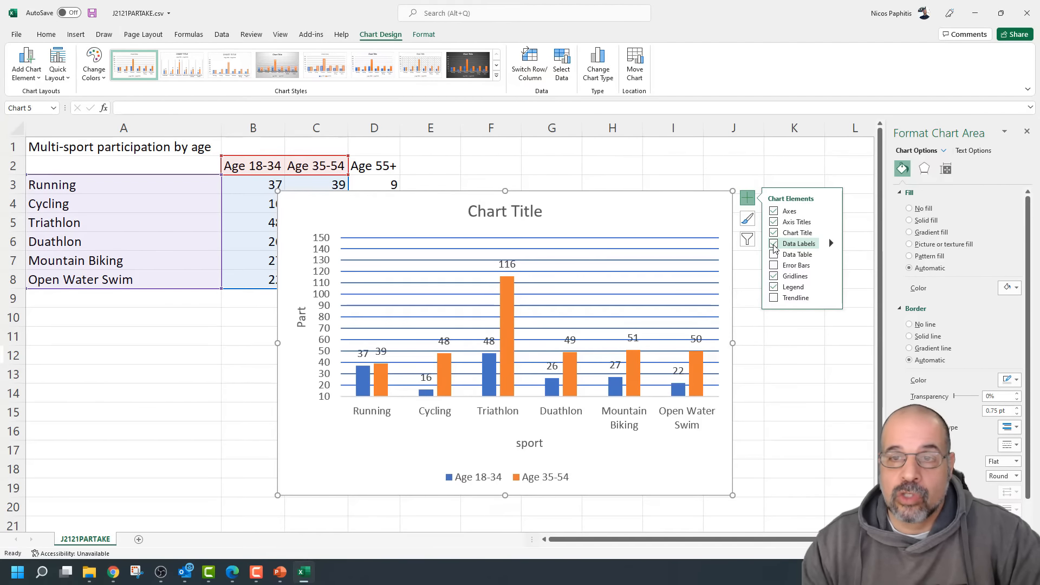
click(773, 243)
click(774, 232)
click(774, 221)
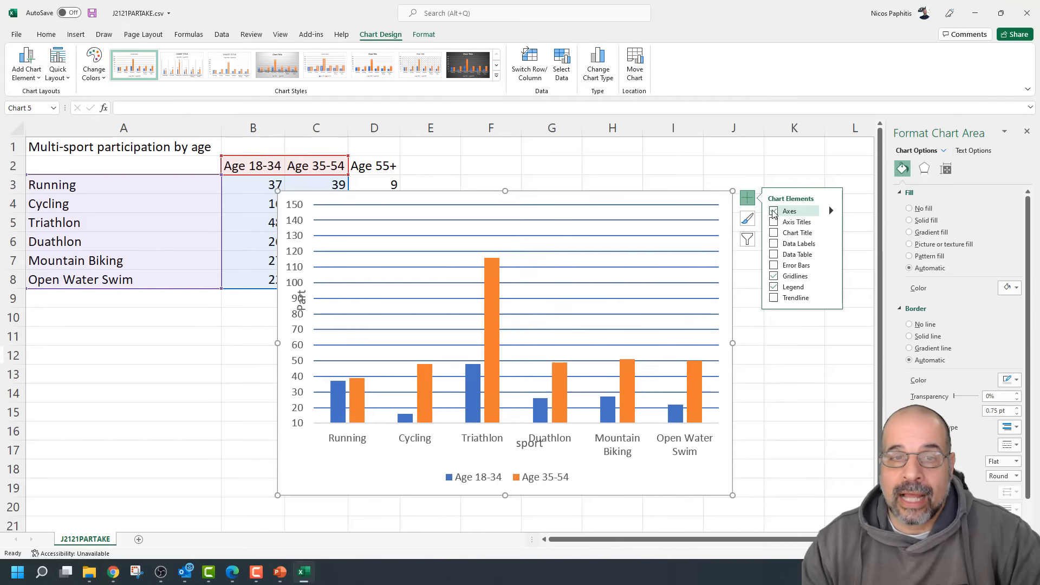
click(773, 211)
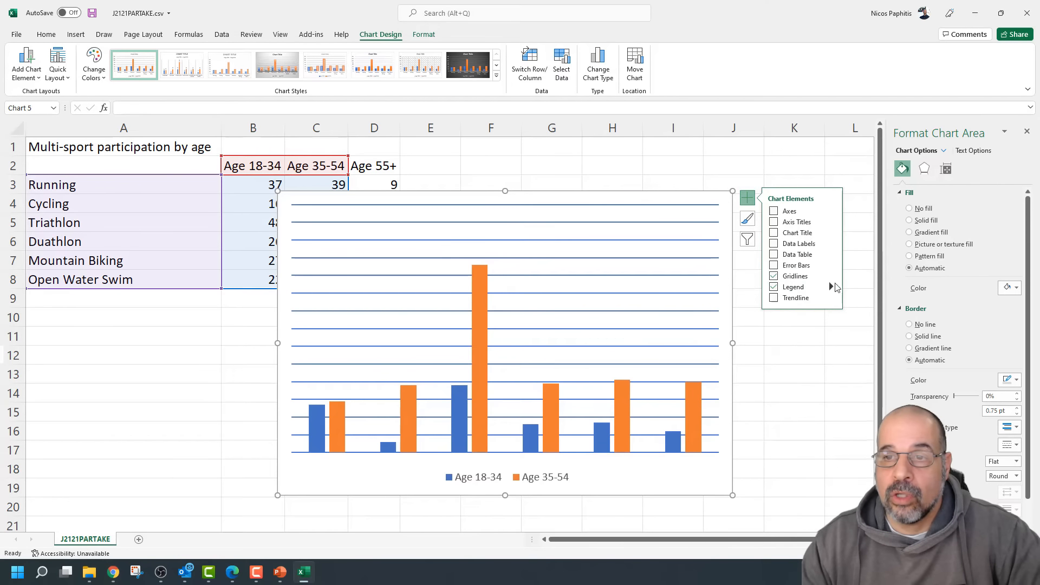
click(775, 277)
click(774, 277)
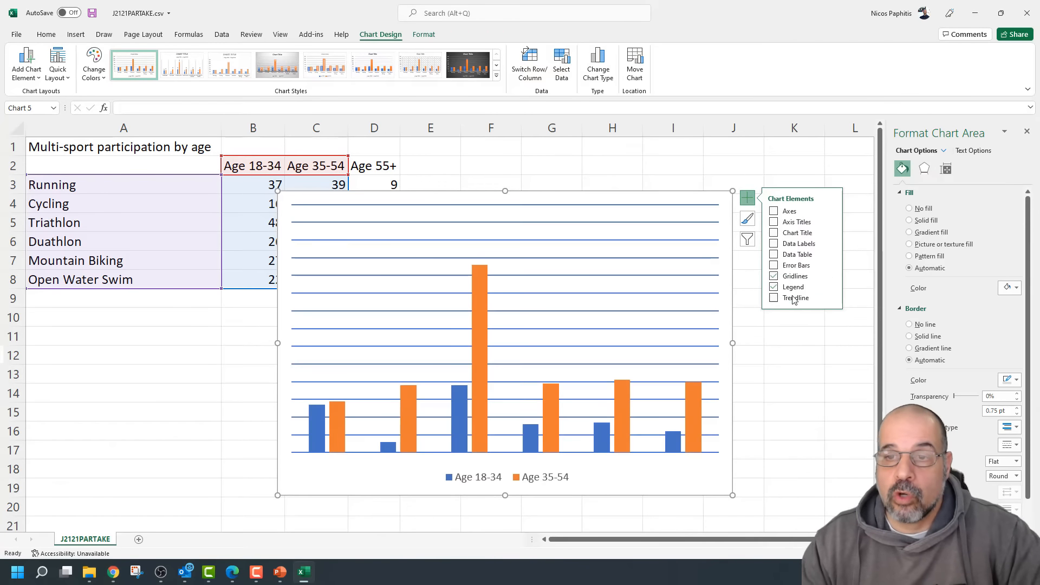
click(774, 298)
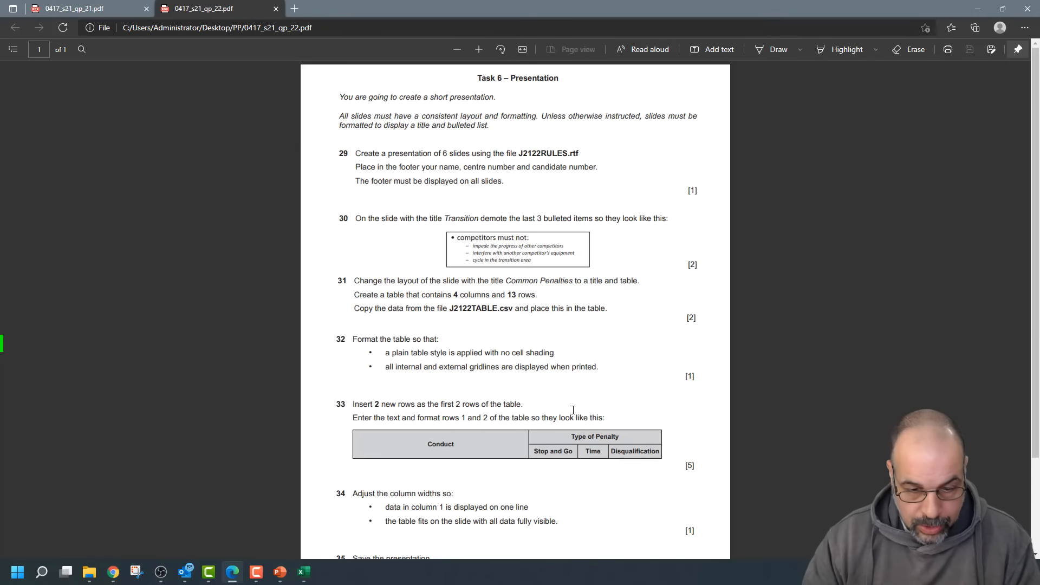
Scroll to question 31 in the 0417_s21_qp_22 PDF and highlight its J2122TABLE.csv instructions
scroll(574, 410, up, 4)
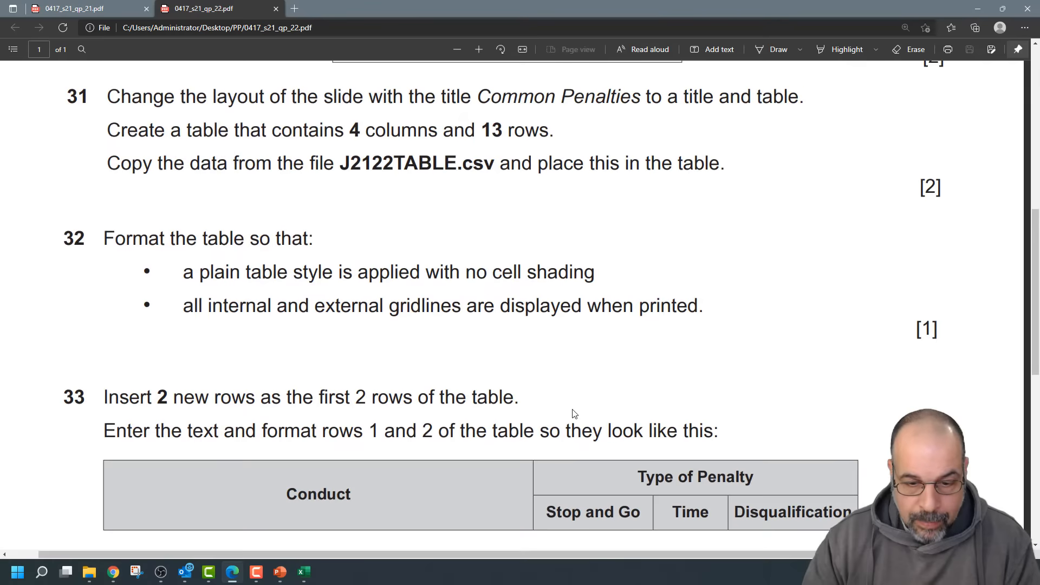
scroll(575, 403, up, 2)
scroll(575, 404, down, 4)
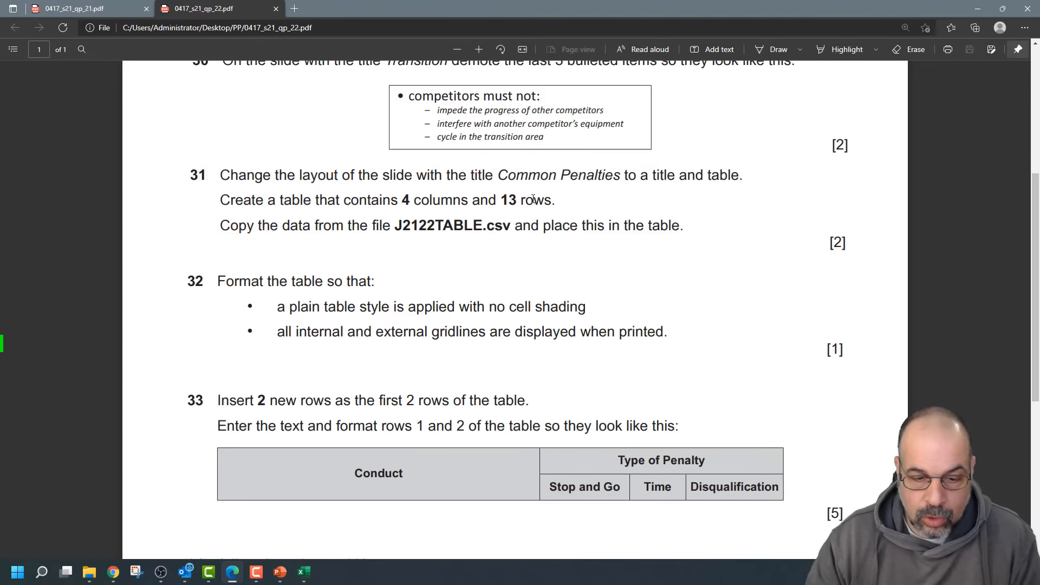
drag(749, 176, 210, 178)
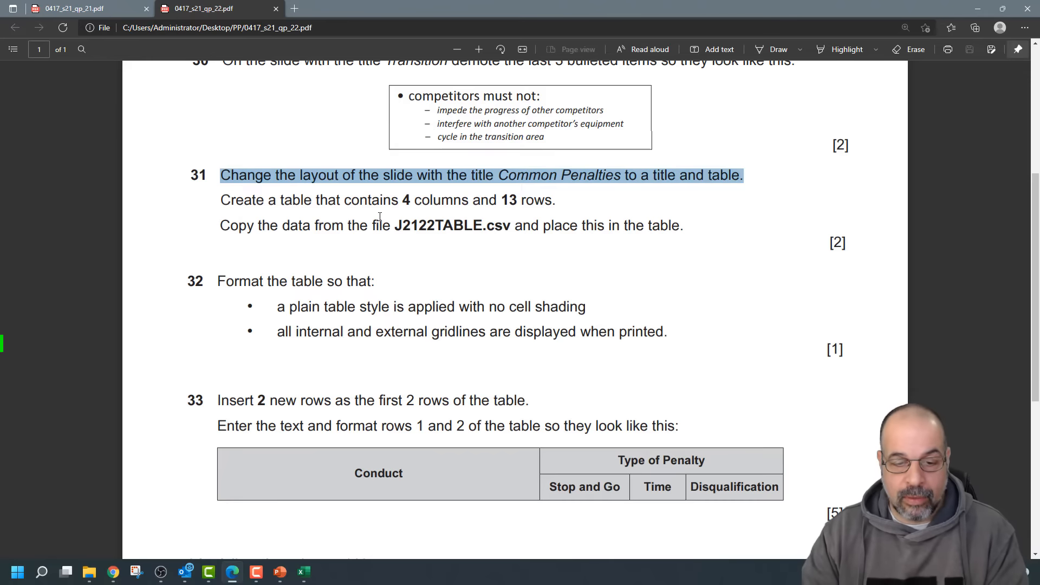
drag(374, 225, 619, 227)
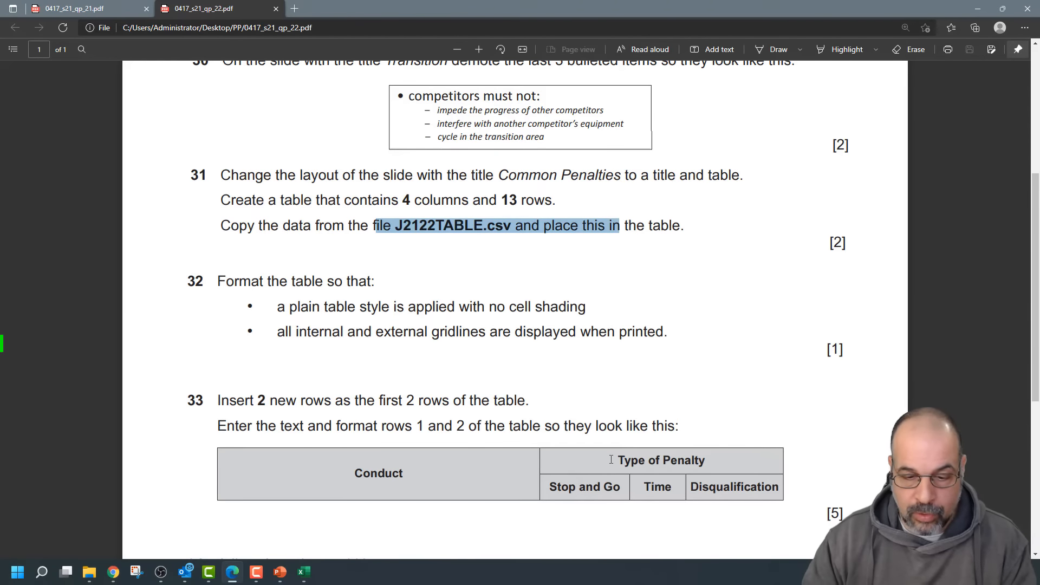
Switch back to the Triathlon presentation in PowerPoint
scroll(611, 460, down, 1)
key(alt+Tab)
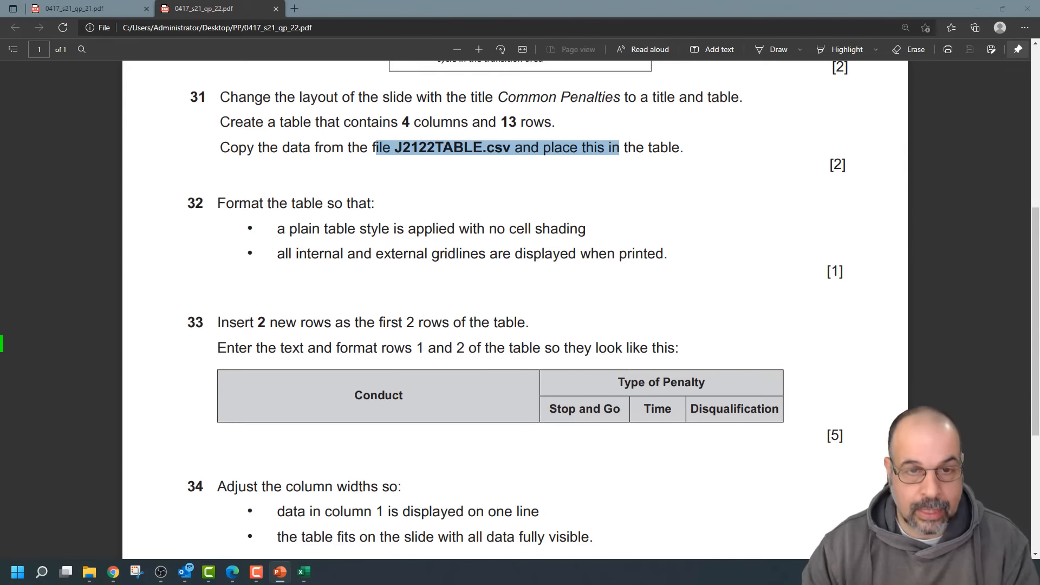
key(alt+Tab)
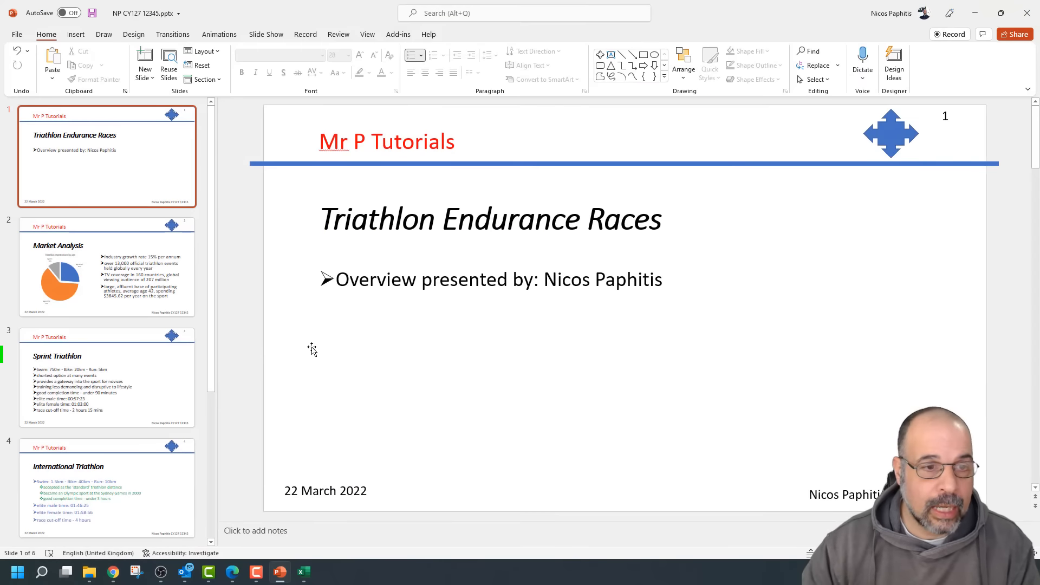
Add a new Title and Content slide 7 after slide 6
scroll(159, 408, down, 3)
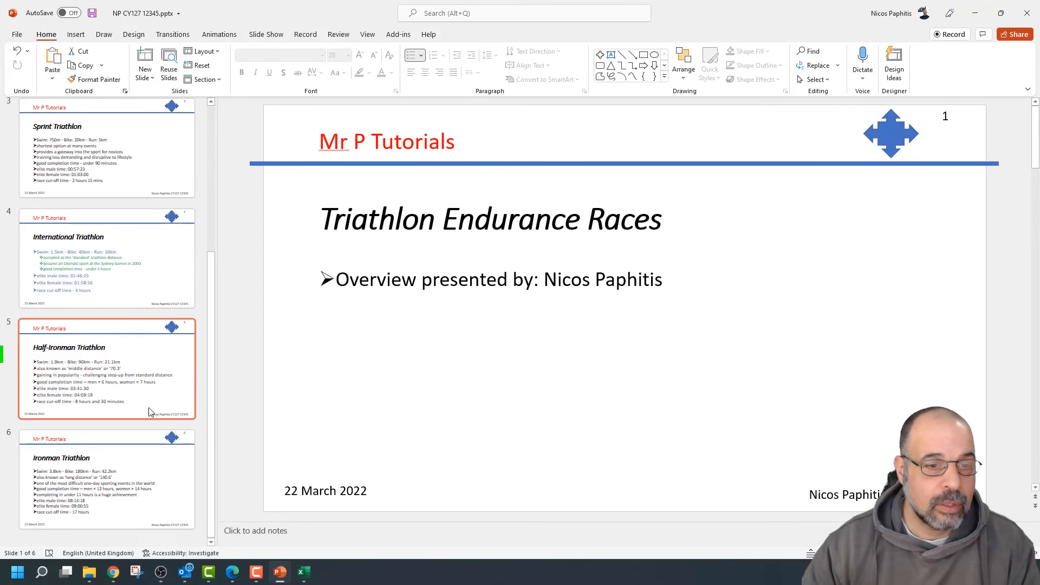
click(149, 537)
right_click(149, 537)
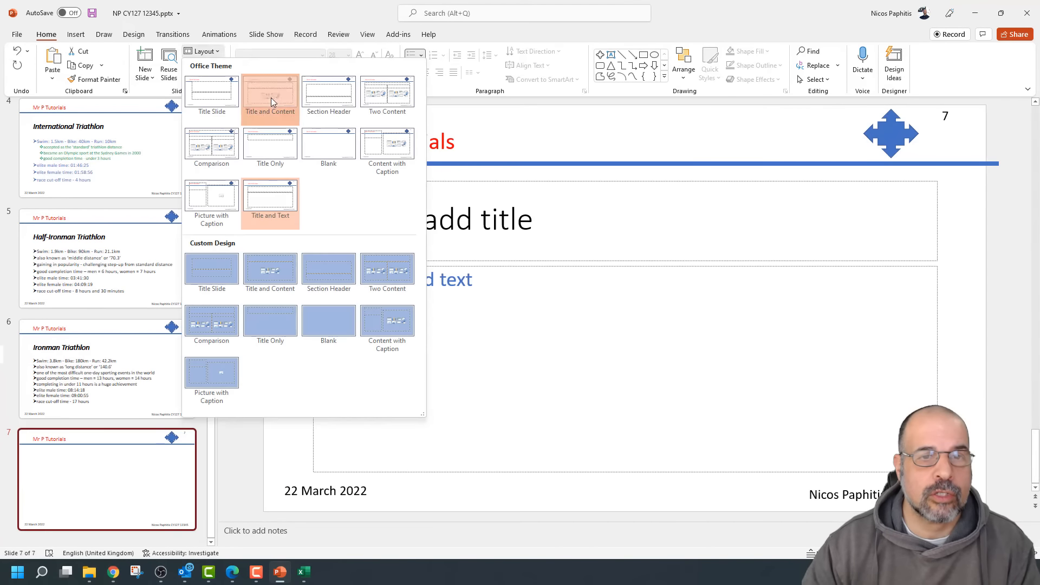
click(271, 98)
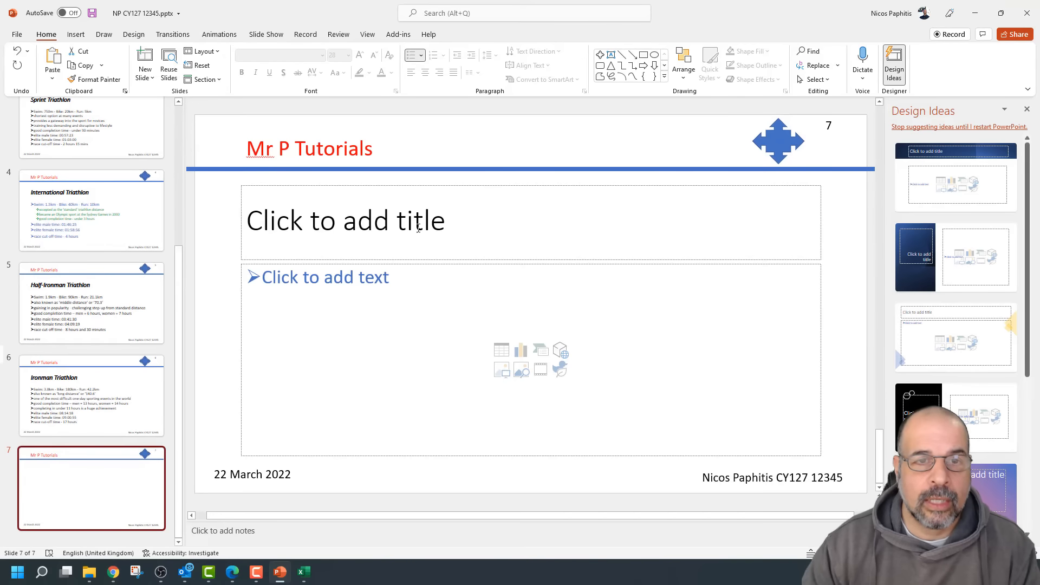
Delete the title and content placeholders from the new slide
click(419, 224)
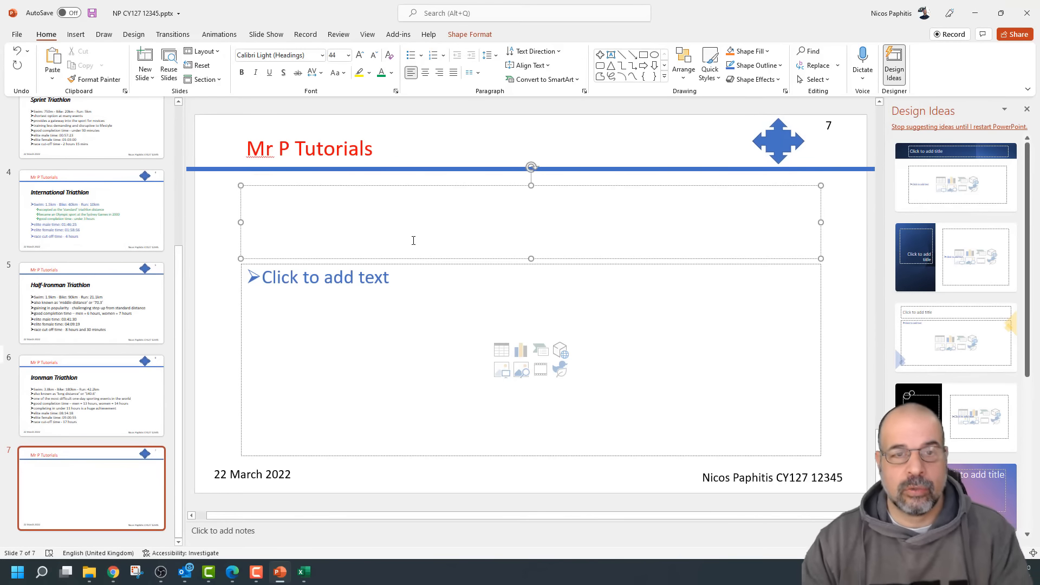
click(423, 260)
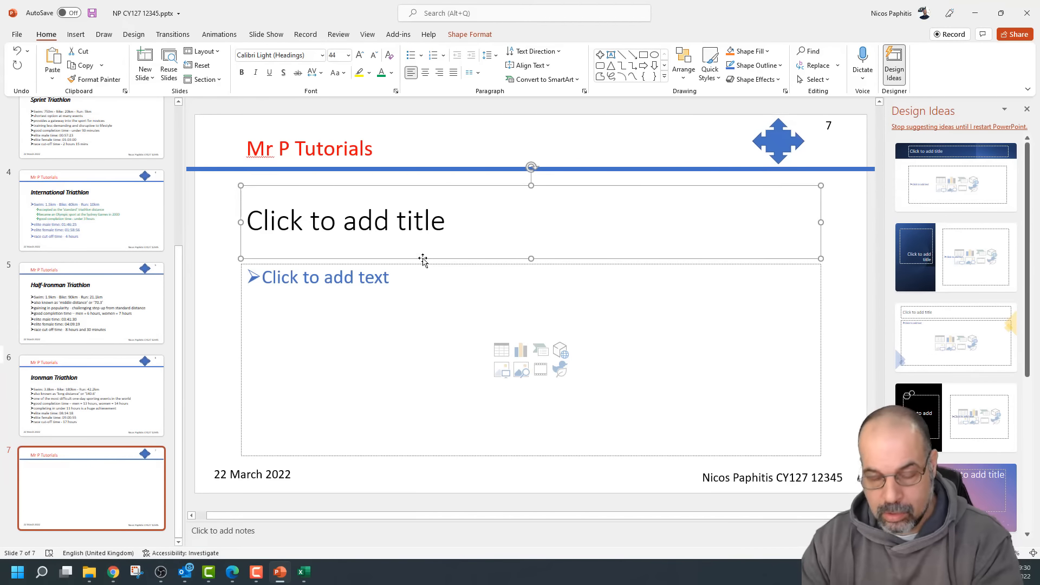
key(Delete)
click(421, 265)
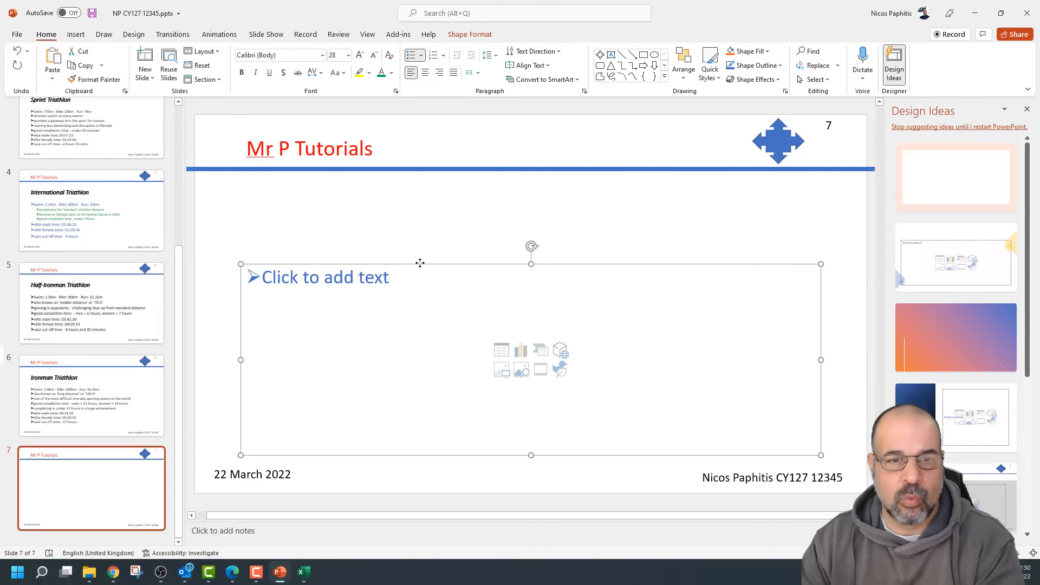
key(Delete)
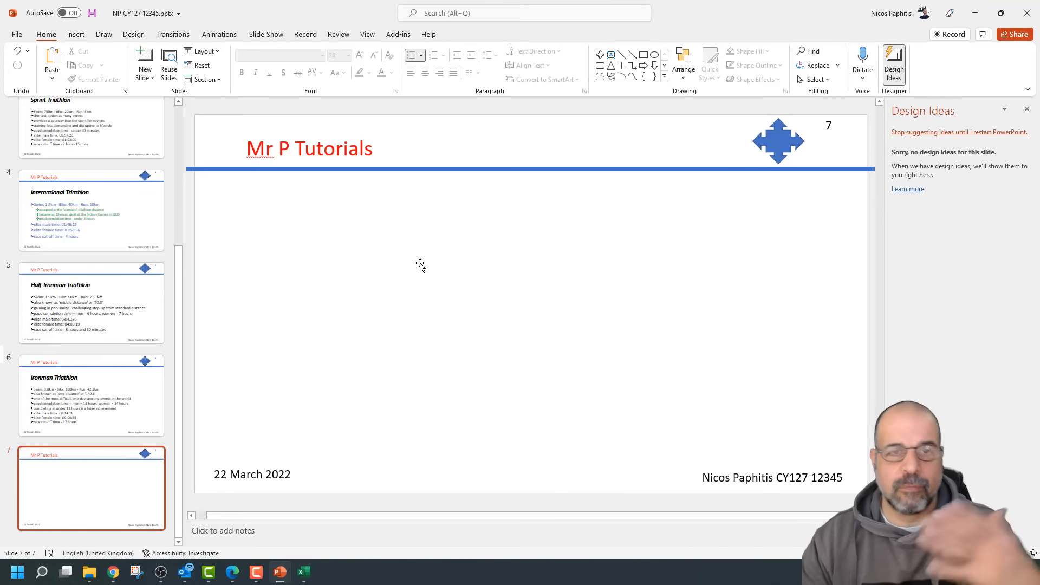
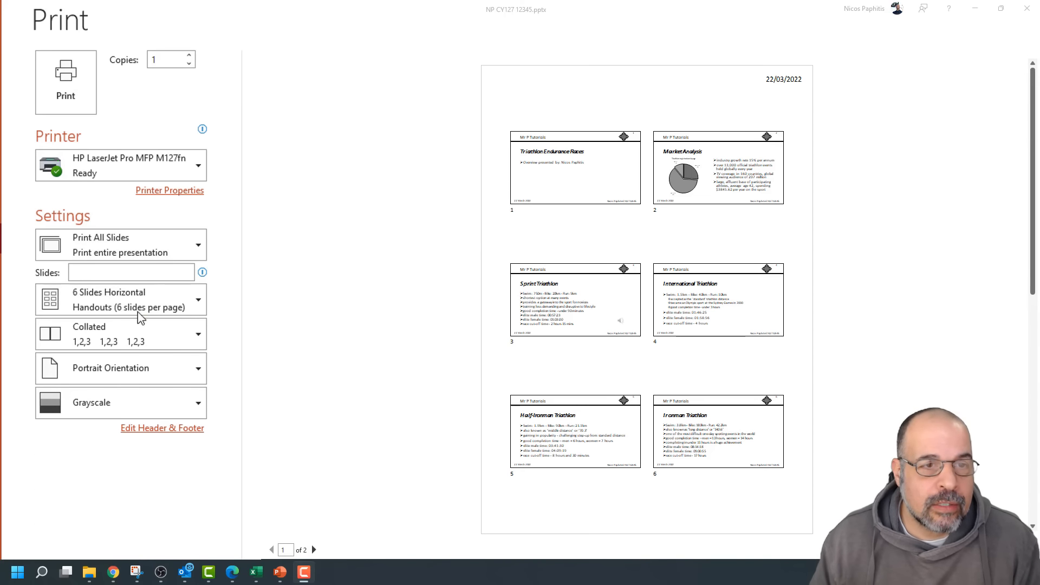
Switch the print layout to Full Page Slides, leaving the print range unchanged
click(102, 307)
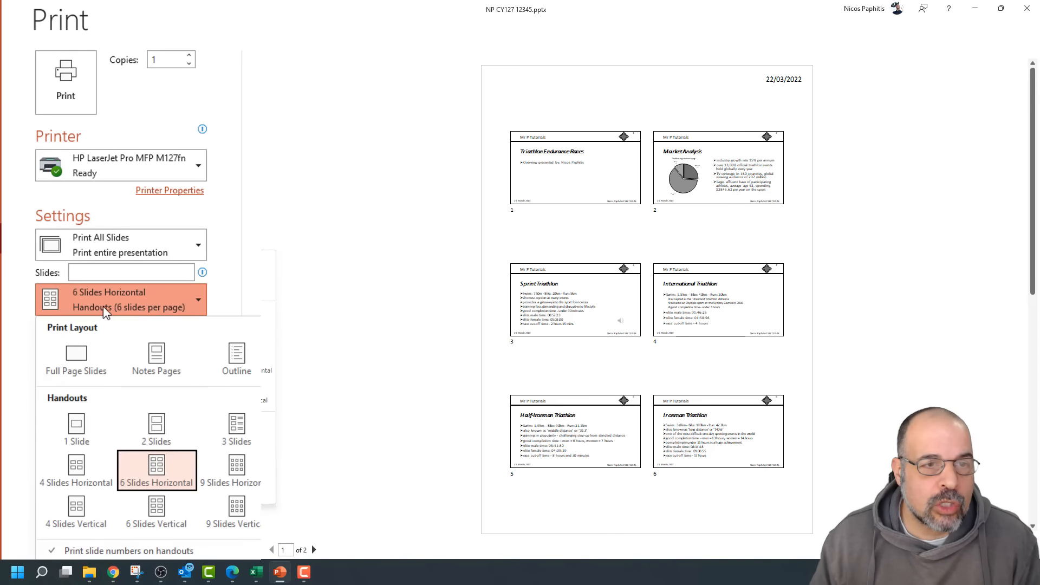
click(77, 355)
click(174, 242)
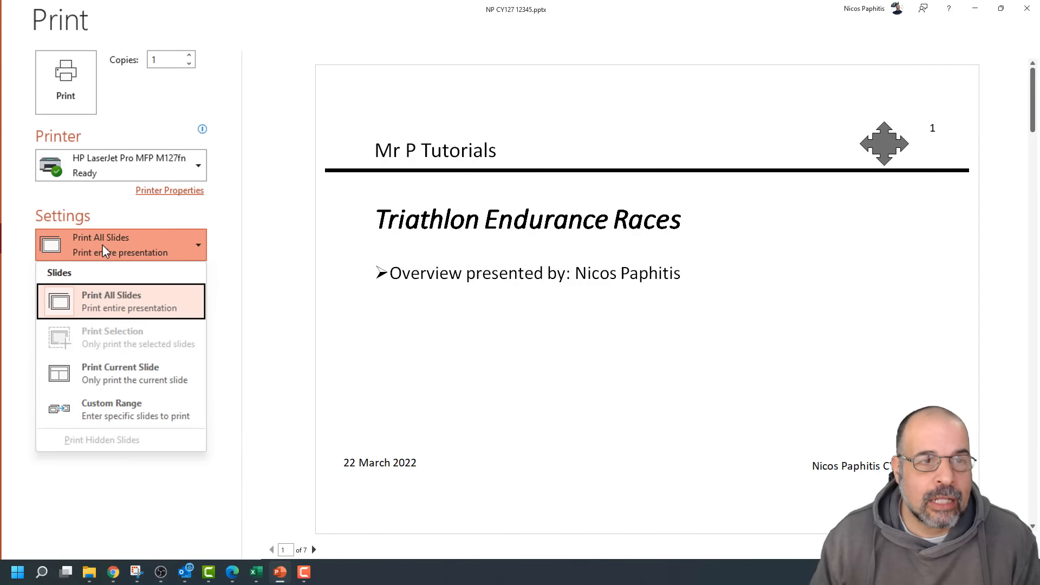
click(212, 249)
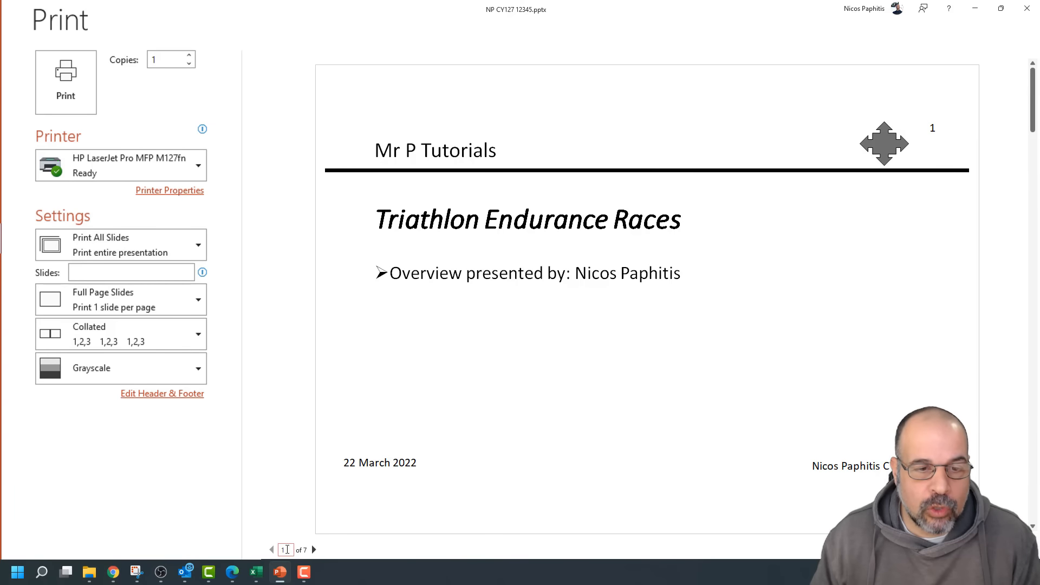
Page the preview through to slide 7, then switch to 2 Slides handouts
click(313, 550)
click(314, 550)
click(314, 550)
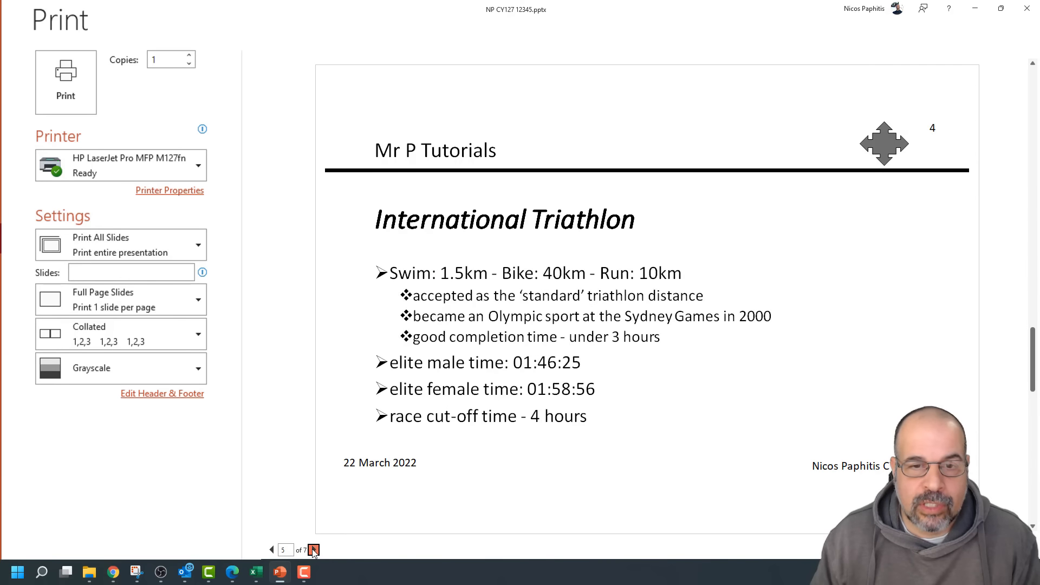
click(314, 550)
click(314, 550)
click(314, 550)
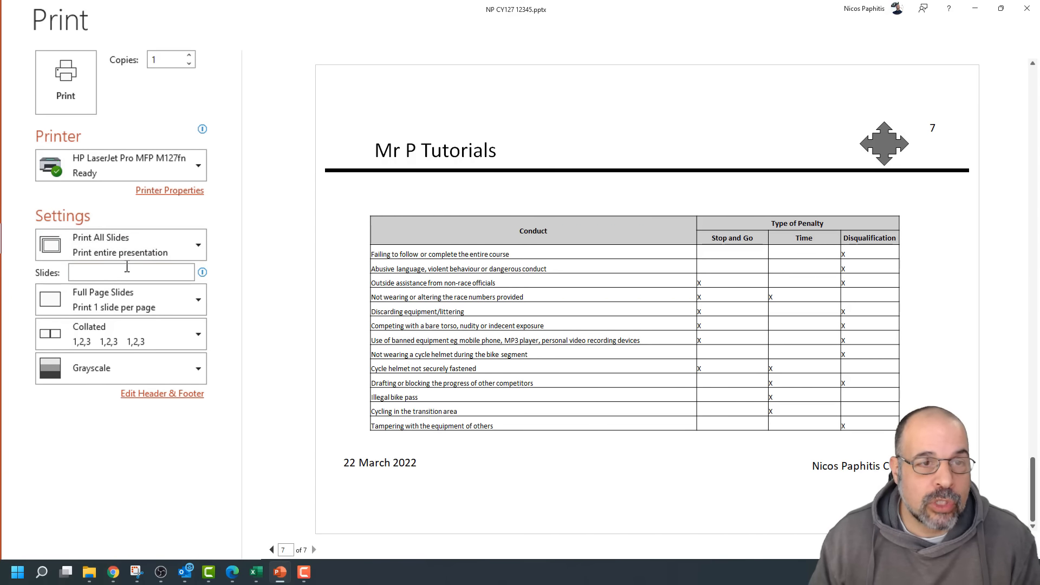
click(198, 301)
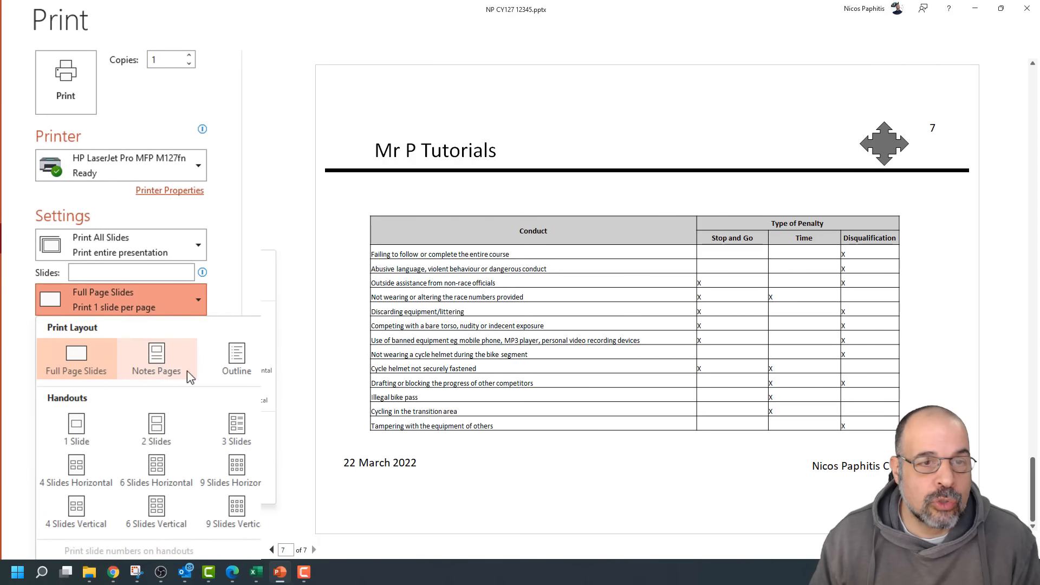
click(161, 433)
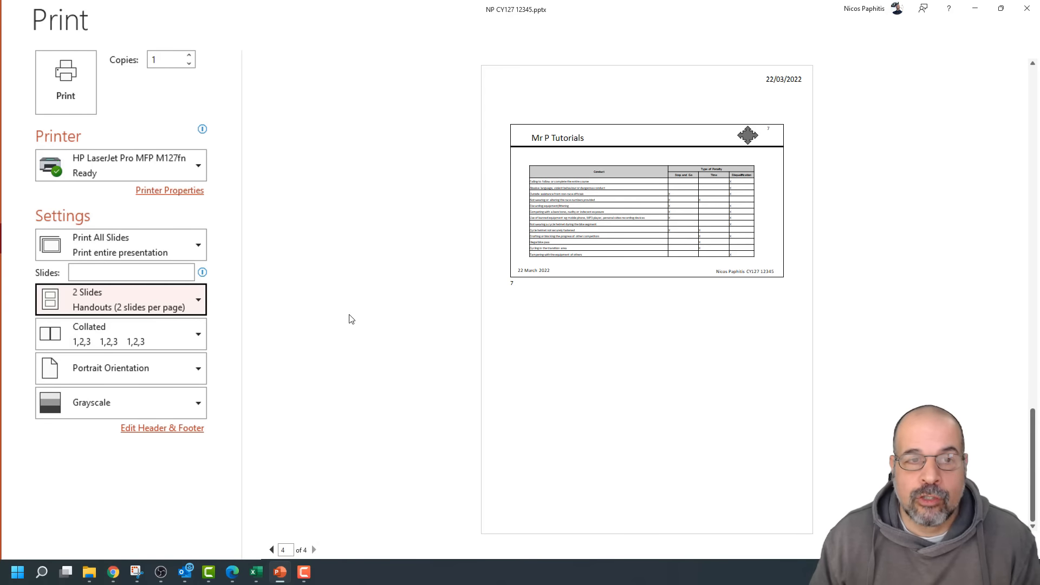
Return the print preview to page 1
click(271, 550)
click(272, 550)
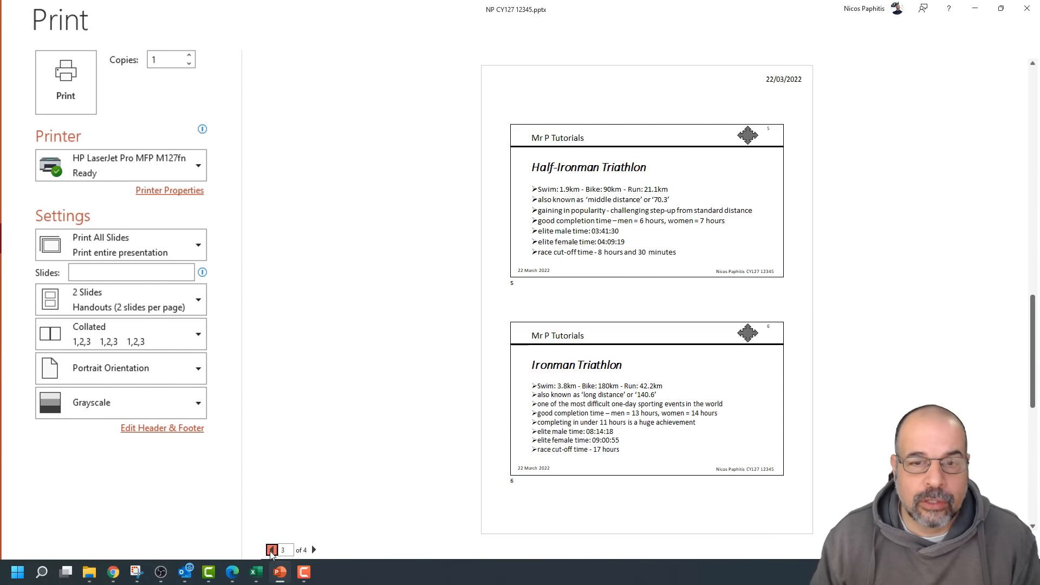
click(272, 550)
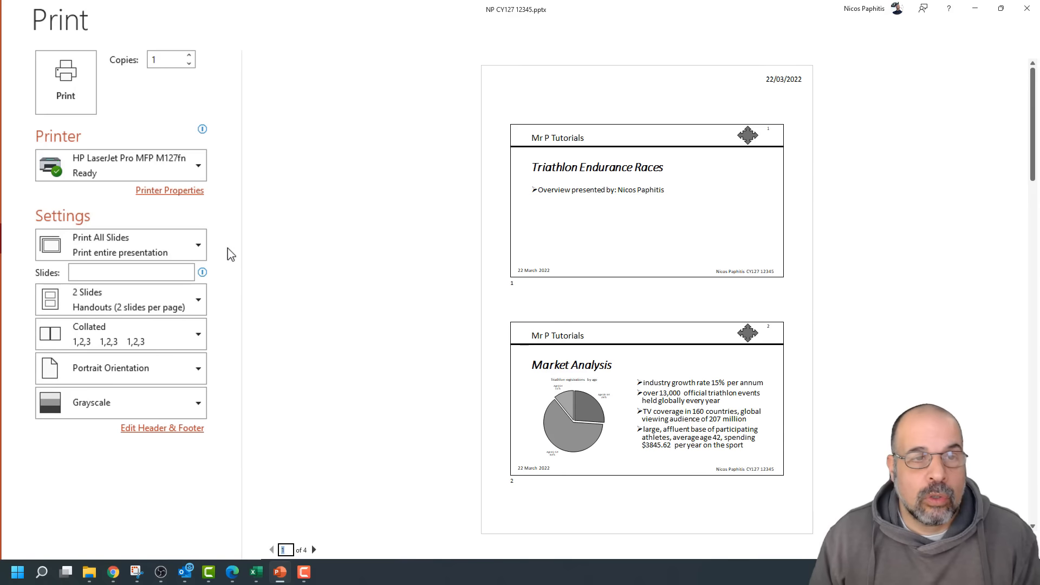
Change the print layout to 3 Slides handouts, keeping Print All Slides
click(198, 245)
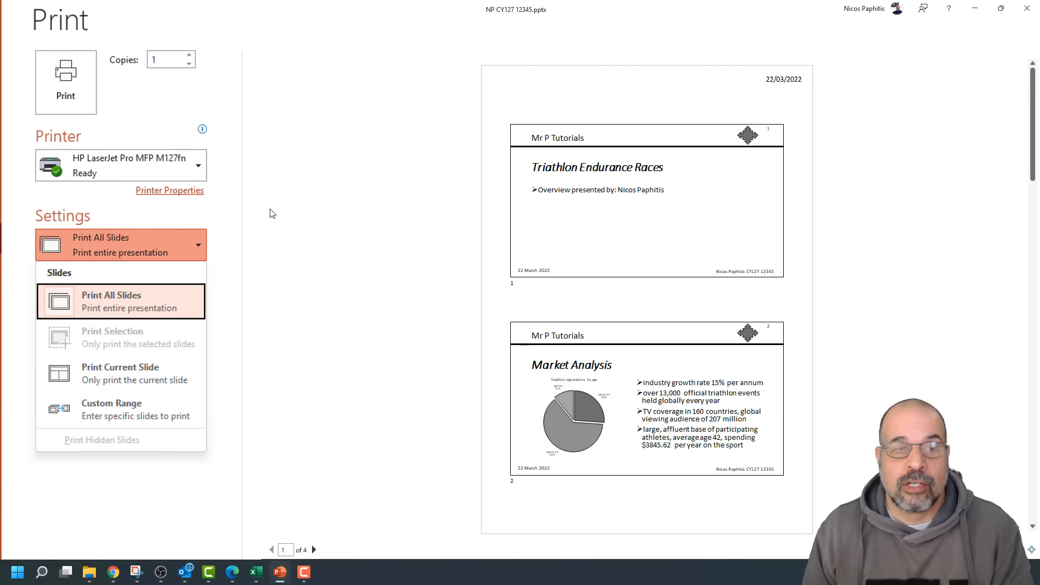
click(305, 257)
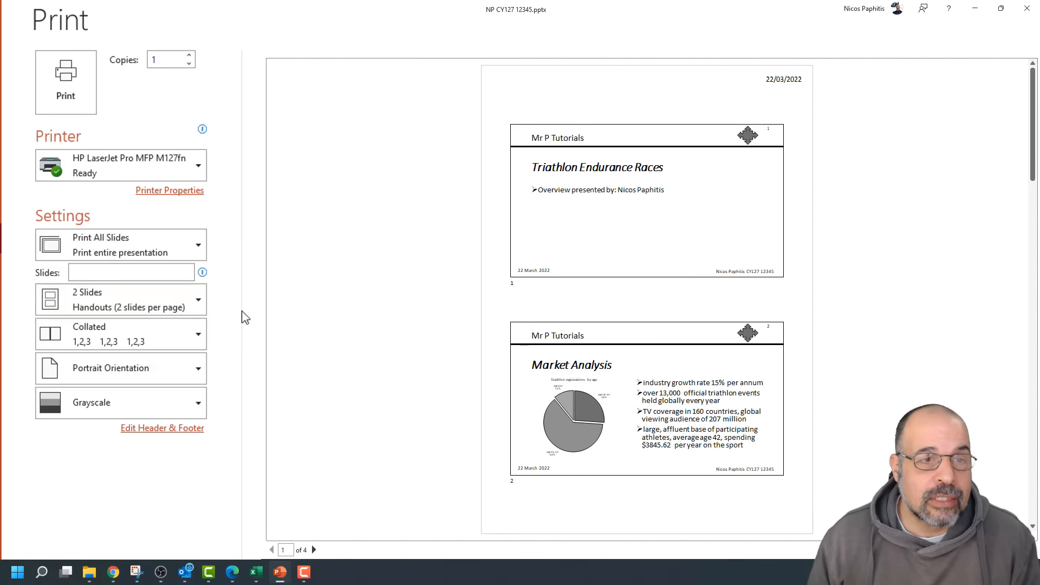
click(153, 304)
click(241, 435)
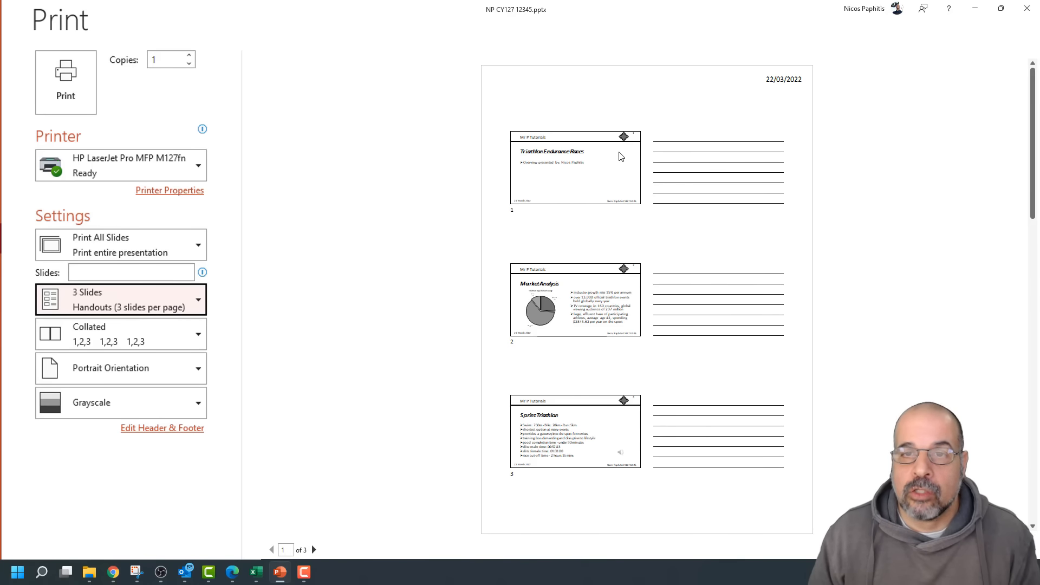
Choose 6 Slides Horizontal handouts and check the preview's page 2 and back
click(199, 301)
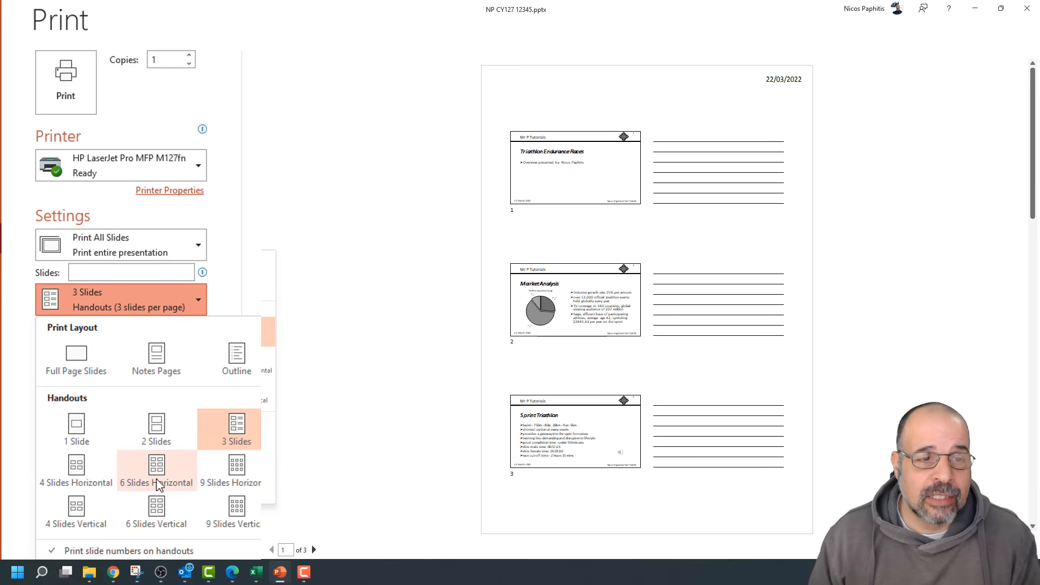
click(166, 467)
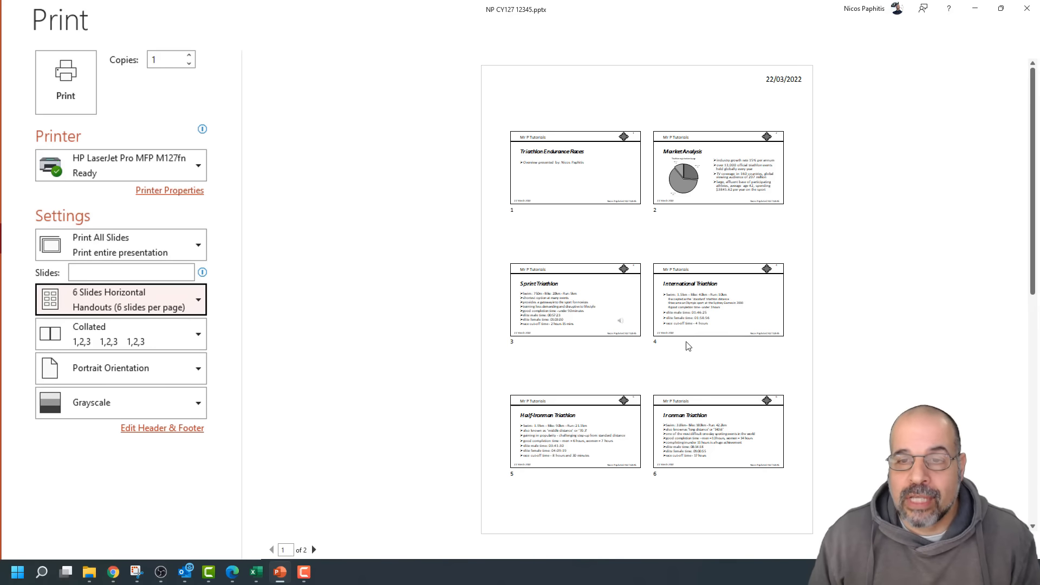
scroll(686, 333, down, 2)
scroll(686, 333, up, 2)
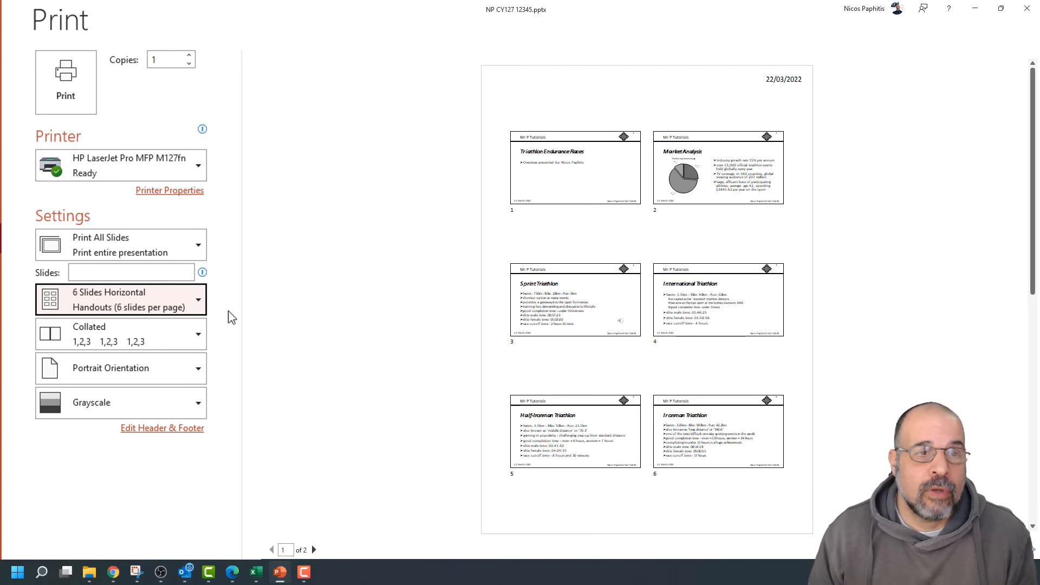
click(717, 163)
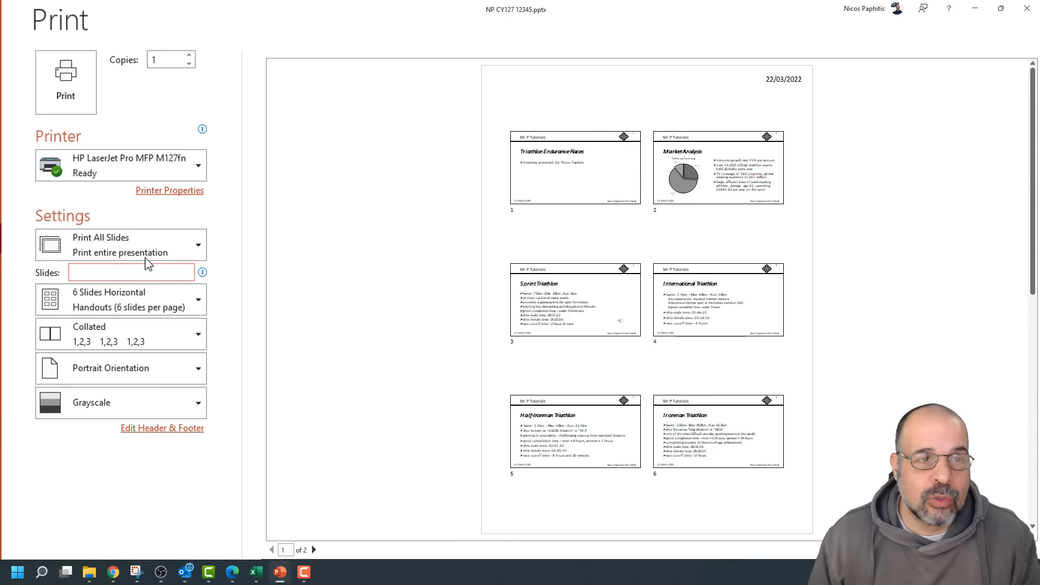
Limit printing to slide 2, Market Analysis, as Full Page Slides
click(109, 274)
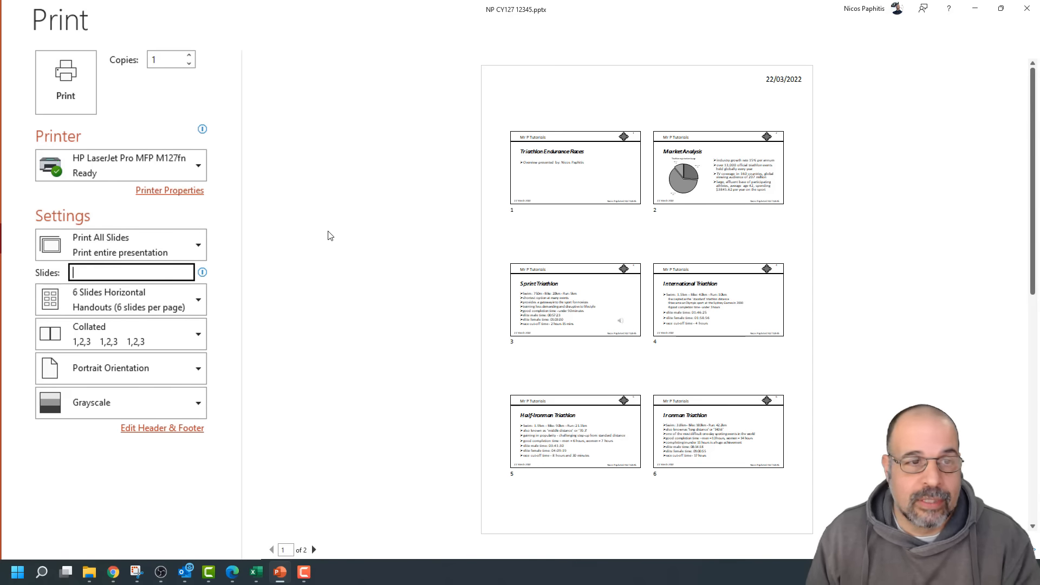
text(2)
click(310, 245)
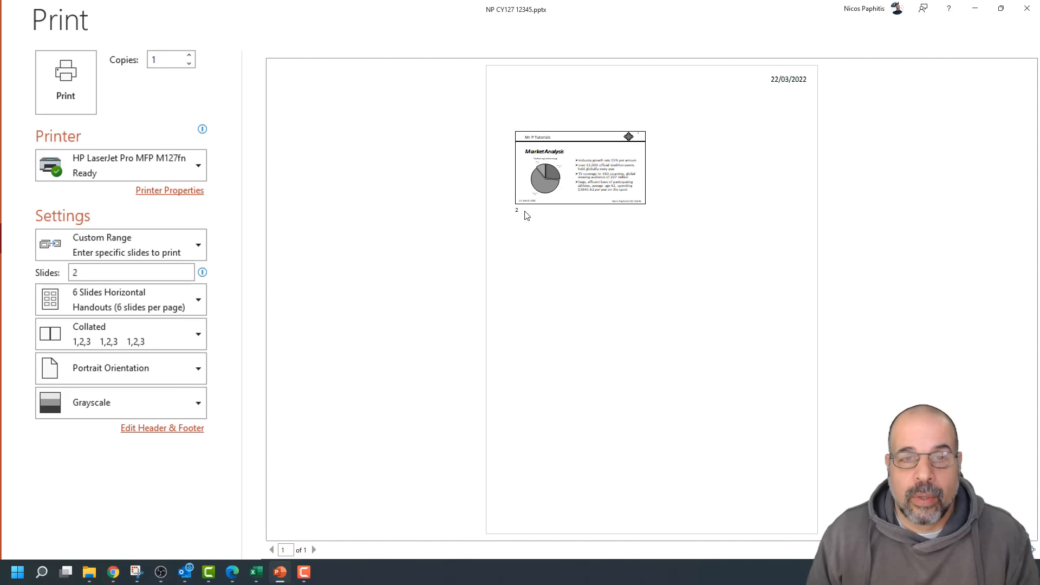
click(112, 304)
click(99, 369)
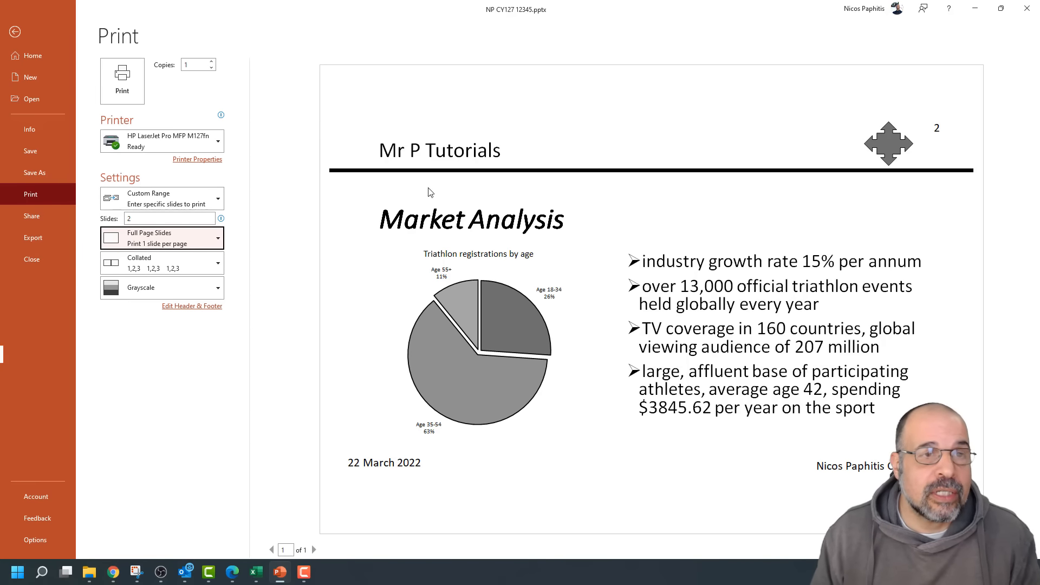
Select slide 7 in Normal view and reopen the Print settings
click(15, 32)
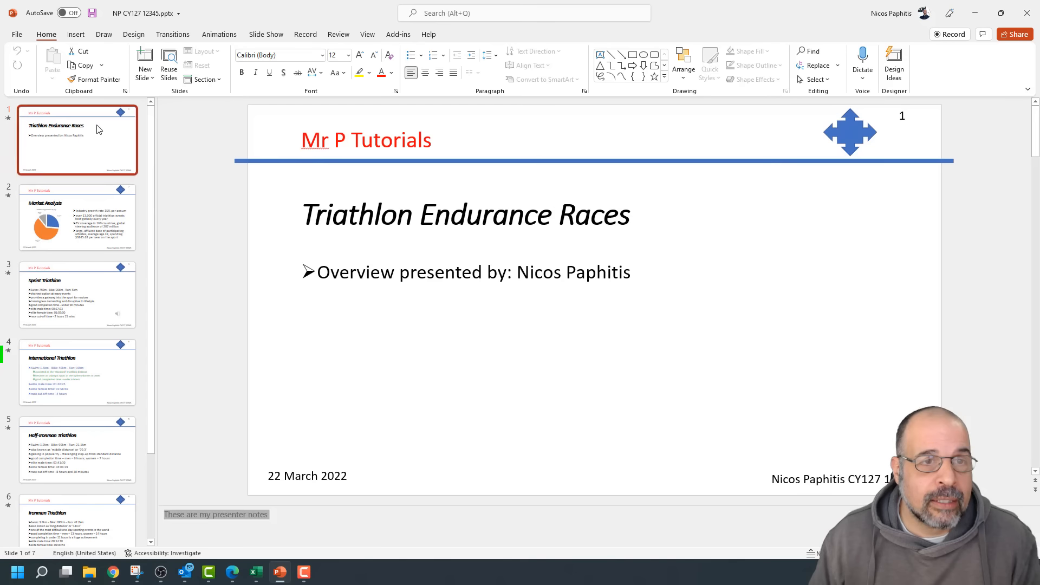
scroll(86, 264, down, 3)
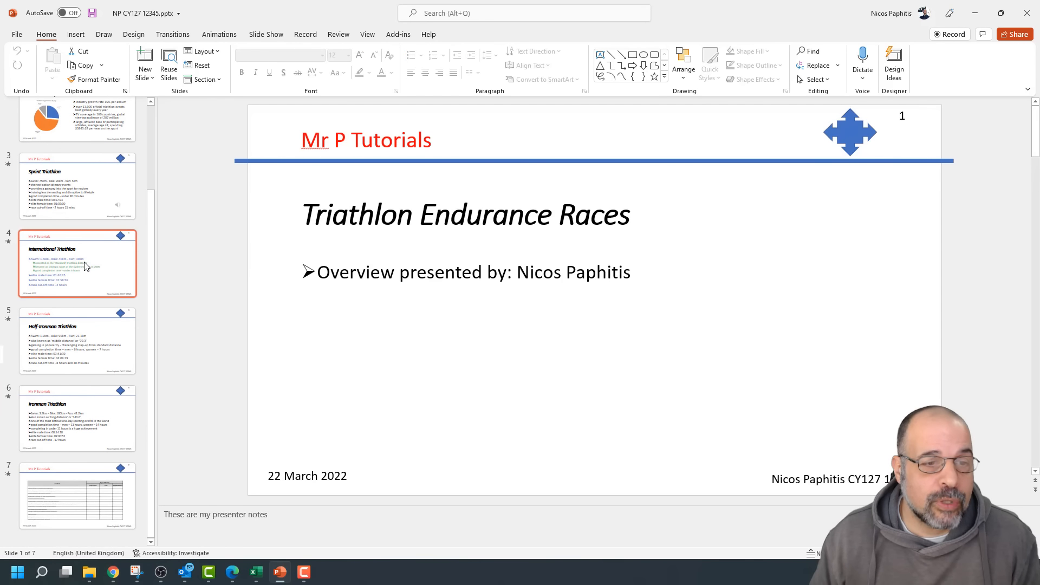
click(65, 496)
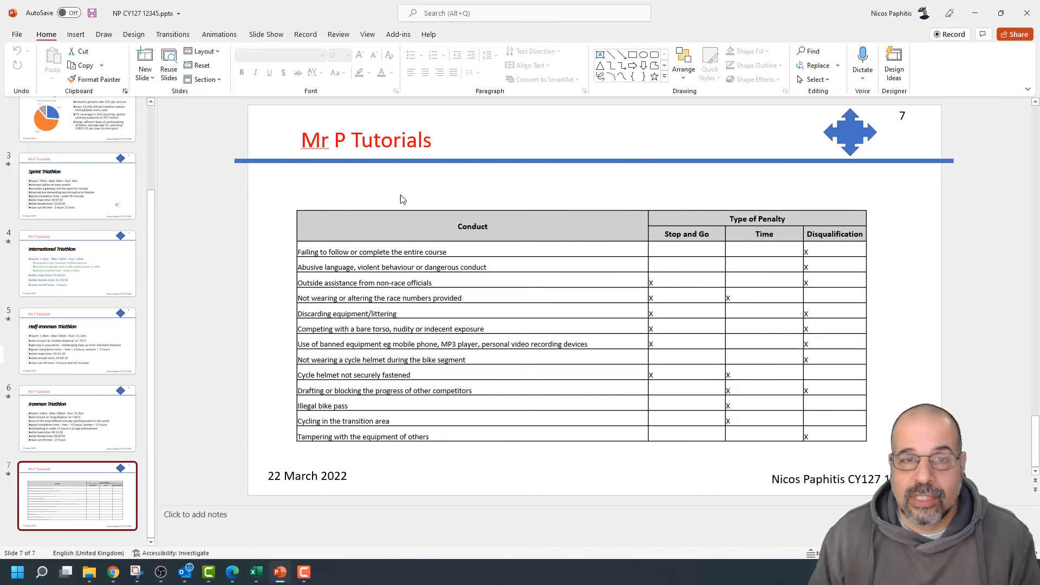
click(16, 36)
click(44, 194)
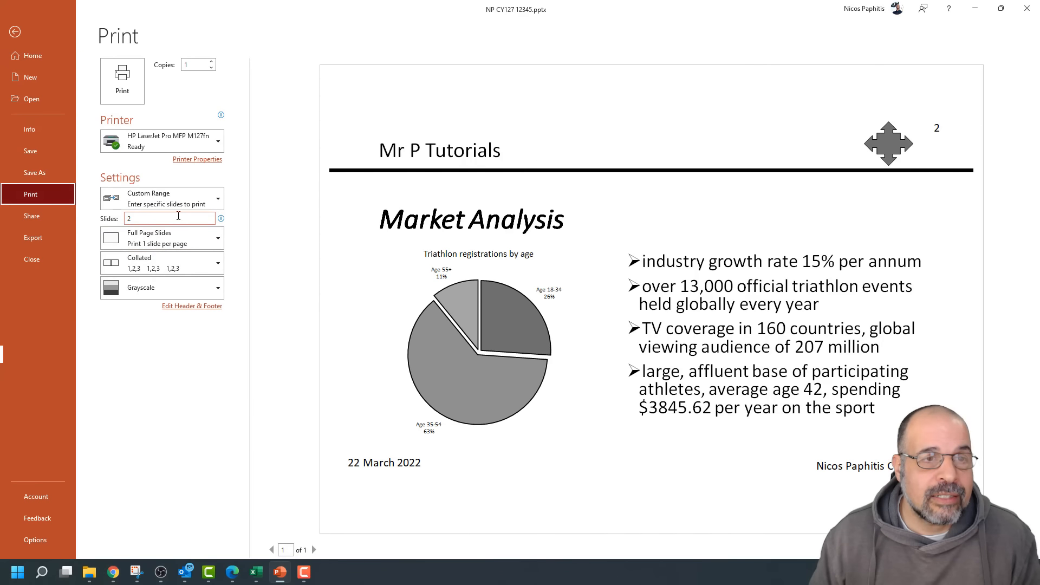
Set Print Current Slide, try 2 Slides handouts, then revert to Full Page Slides
click(180, 198)
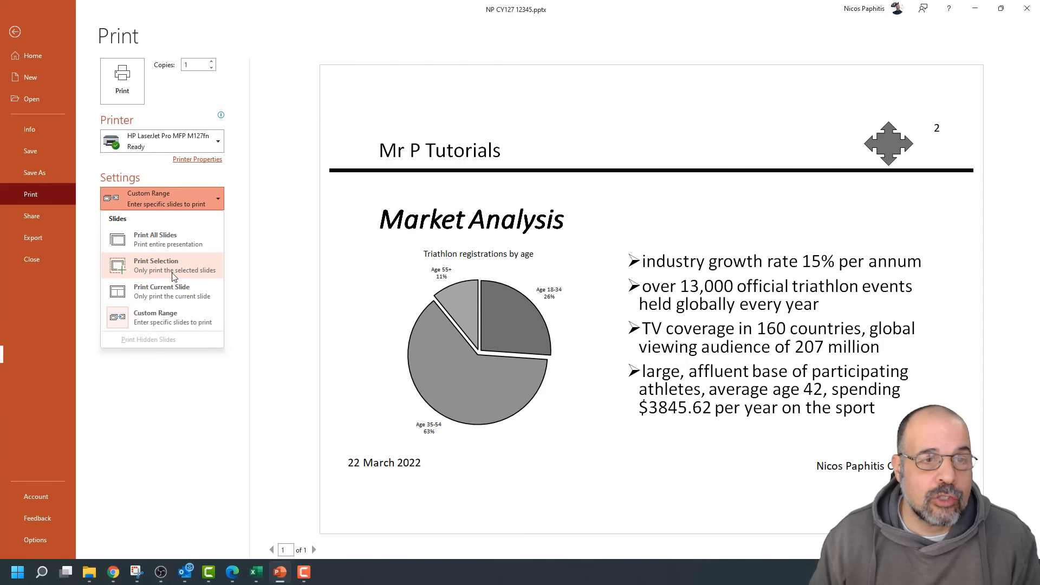
click(187, 291)
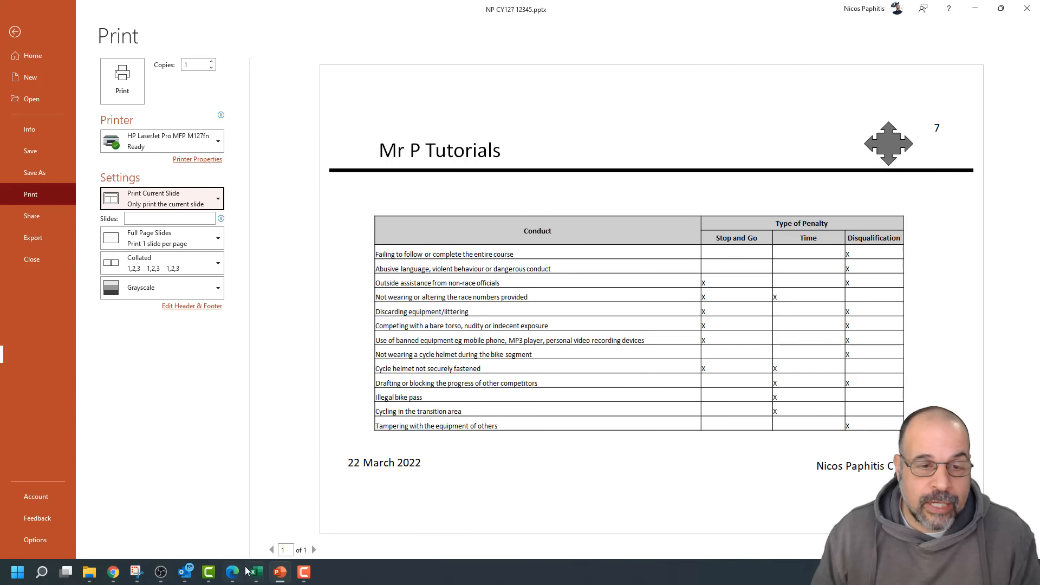
click(194, 246)
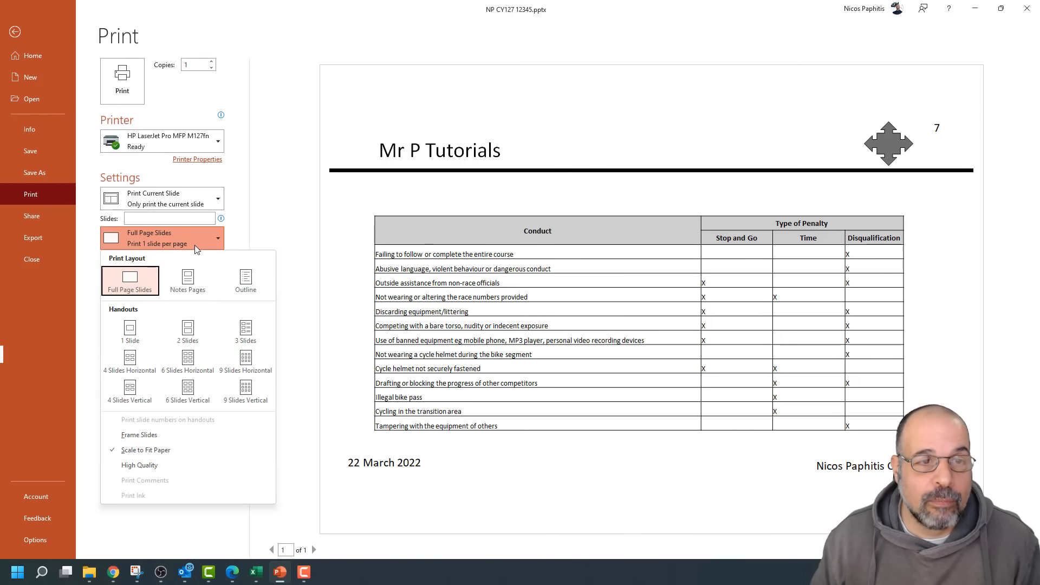
click(196, 328)
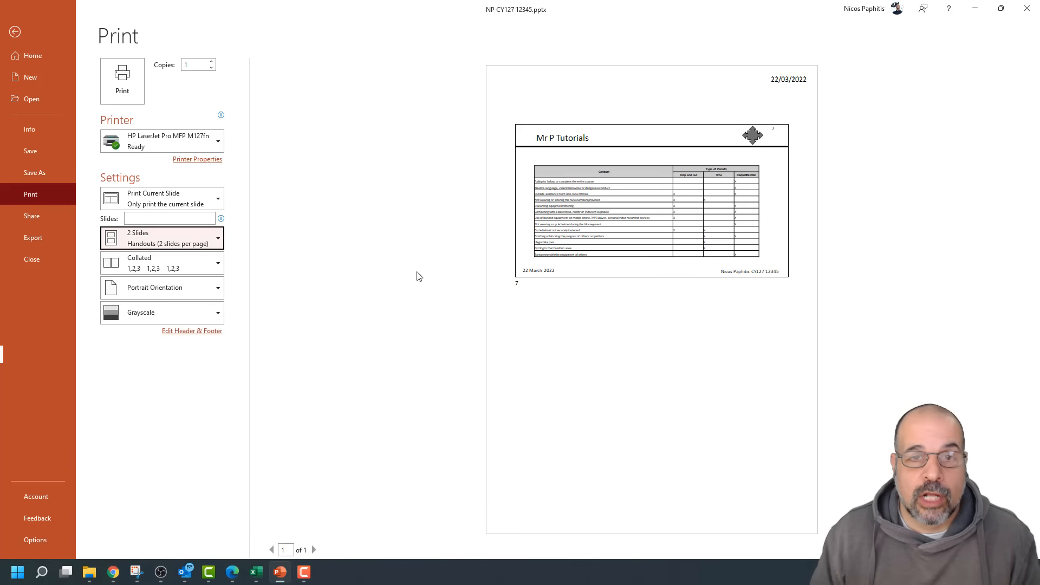
click(183, 242)
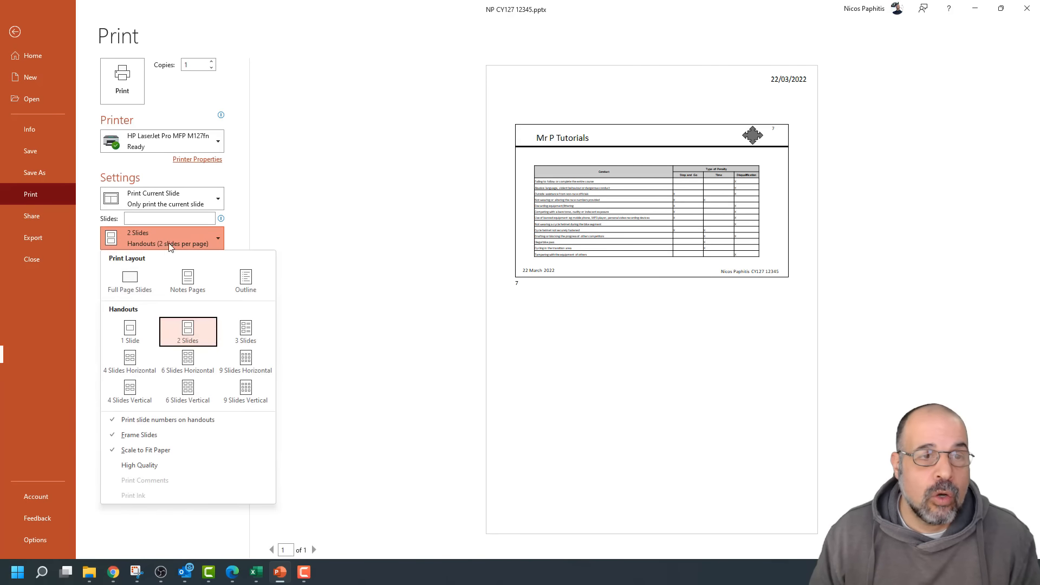
click(128, 281)
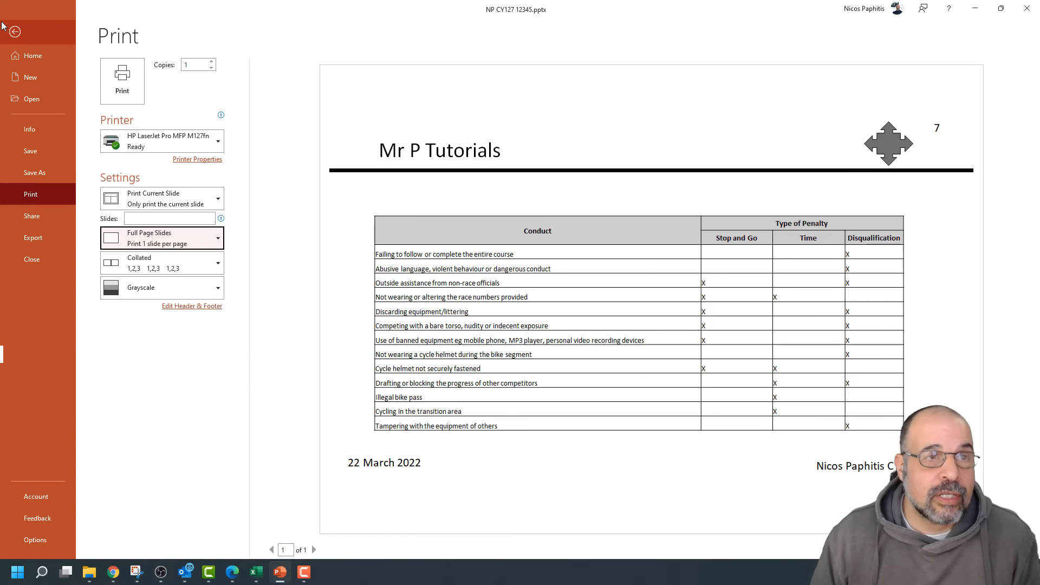
On slide 1, add a second line of filler text below 'These are my presenter notes'
click(20, 32)
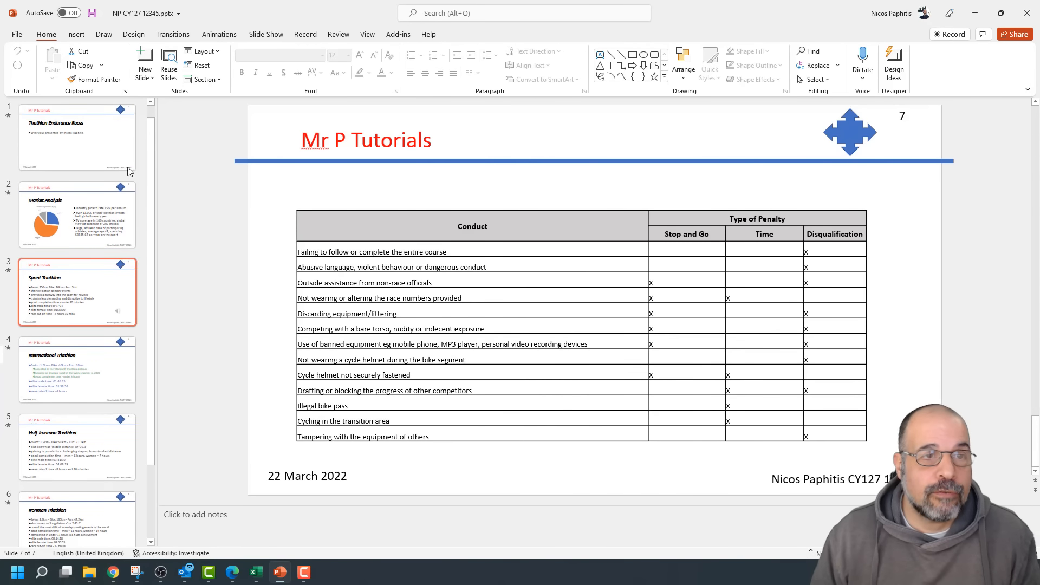
click(90, 150)
drag(270, 514, 164, 515)
click(281, 520)
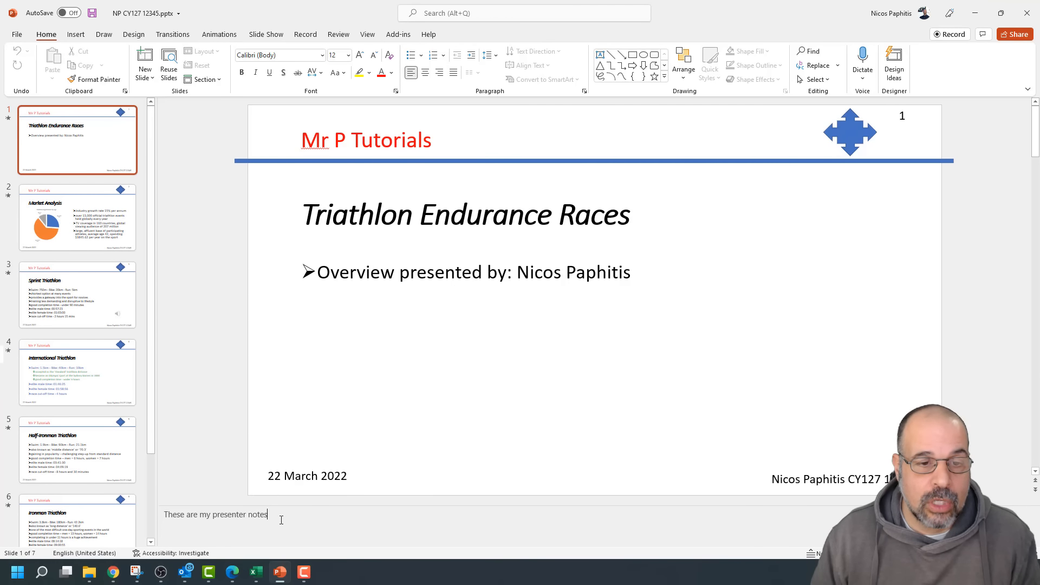
key(Return)
text(lo dfiads hhsdiofb)
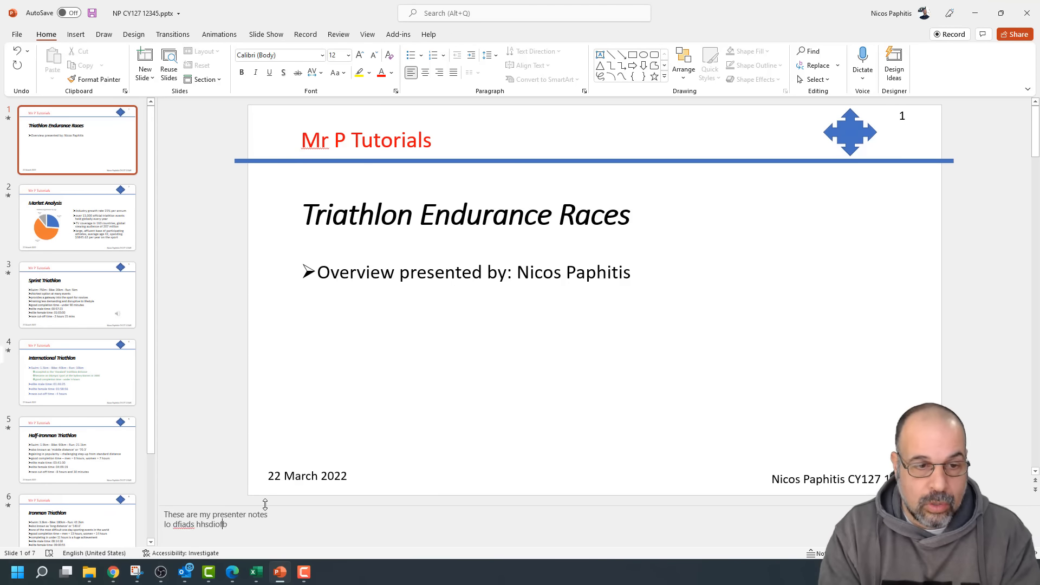
text( hiodsf jbiofjbiof jioejo jdfiob josifbj oisib opasdkvpoadifhjbio sdf)
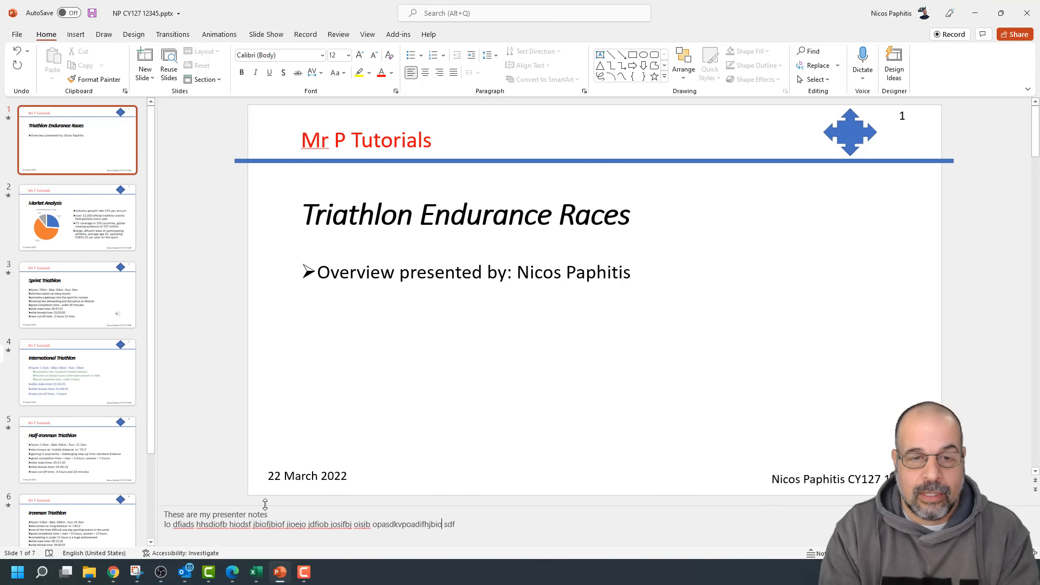